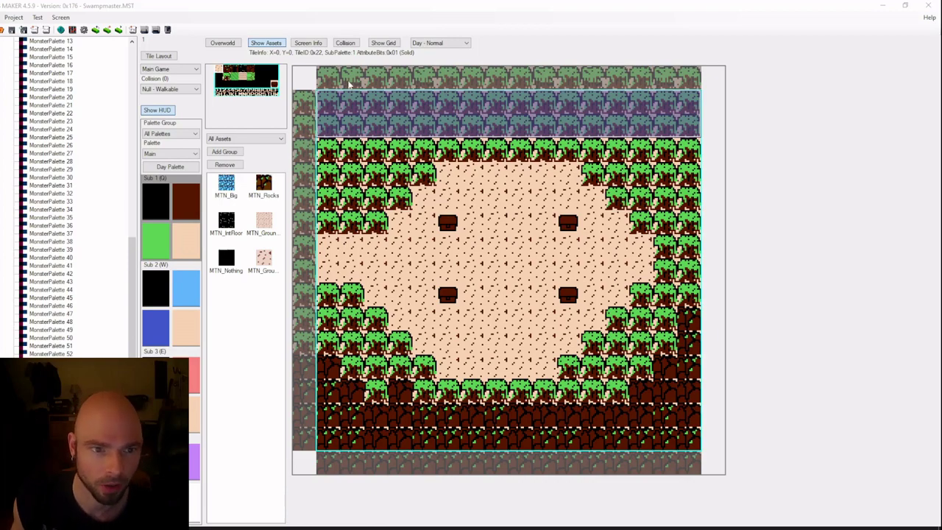
Open the overworld screen with the player's home and review its screen details
click(222, 43)
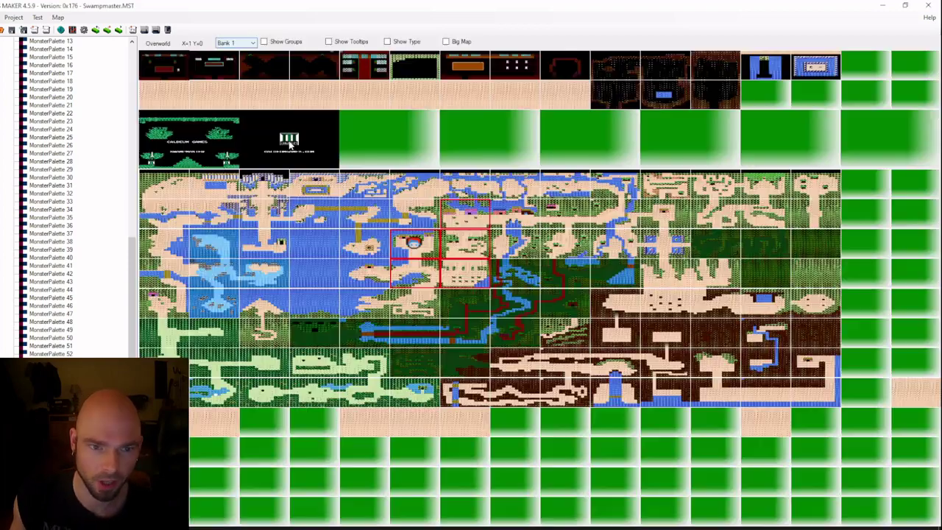
double_click(423, 253)
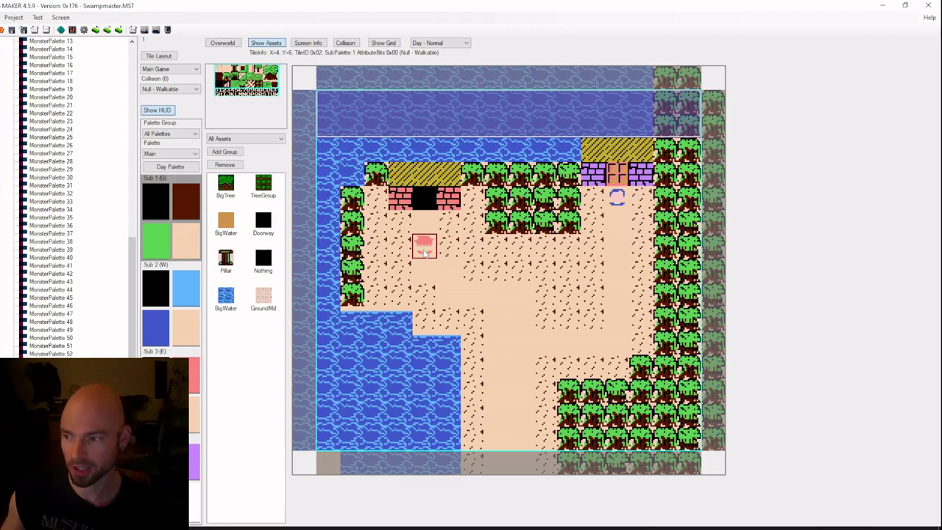
click(320, 44)
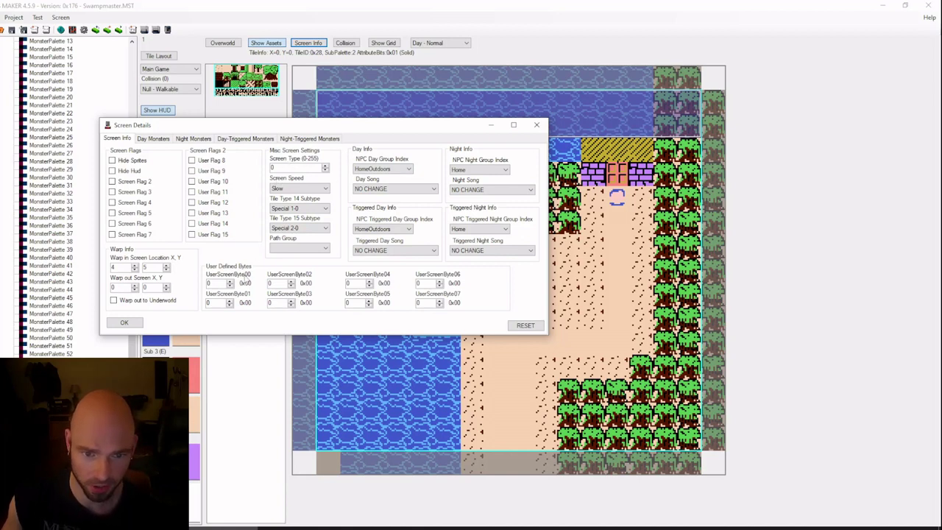
click(124, 324)
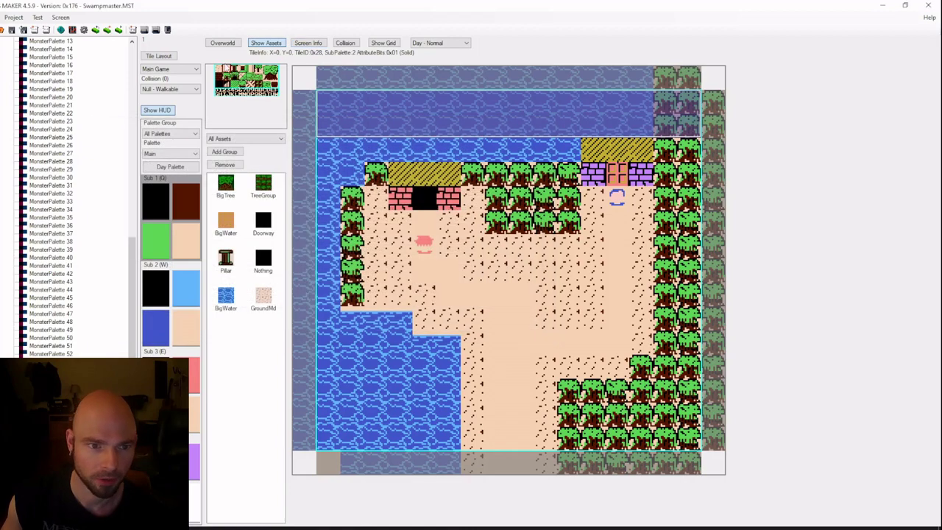
Open the house interior screen in the overworld map's first cell and check its screen type in the screen details
click(228, 46)
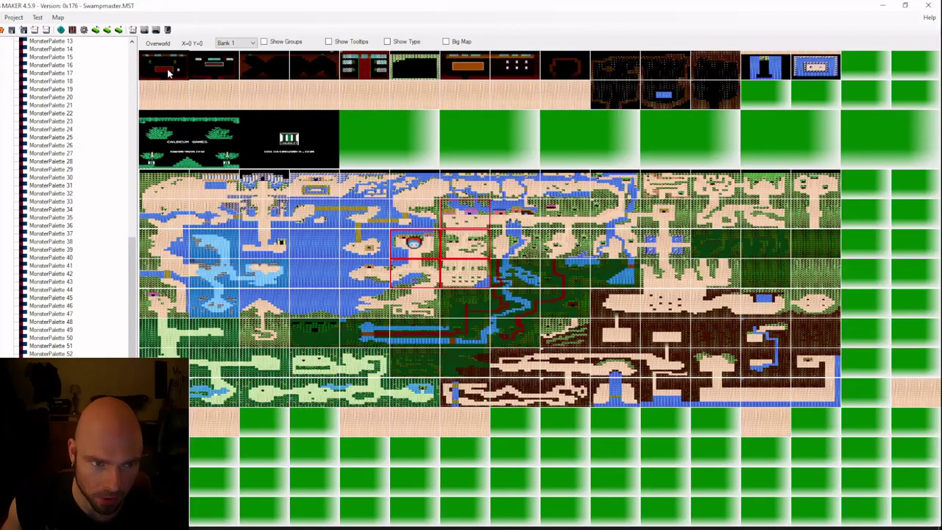
double_click(170, 72)
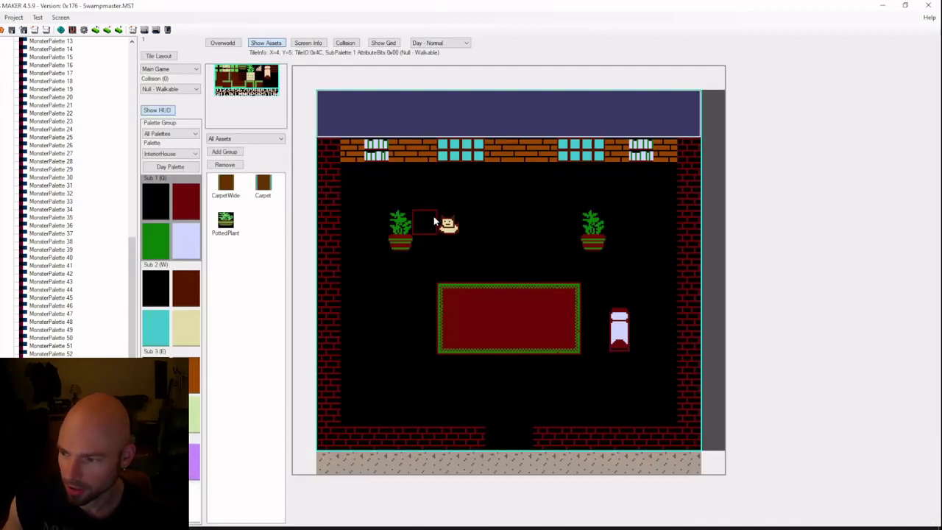
double_click(329, 151)
drag(186, 64, 147, 64)
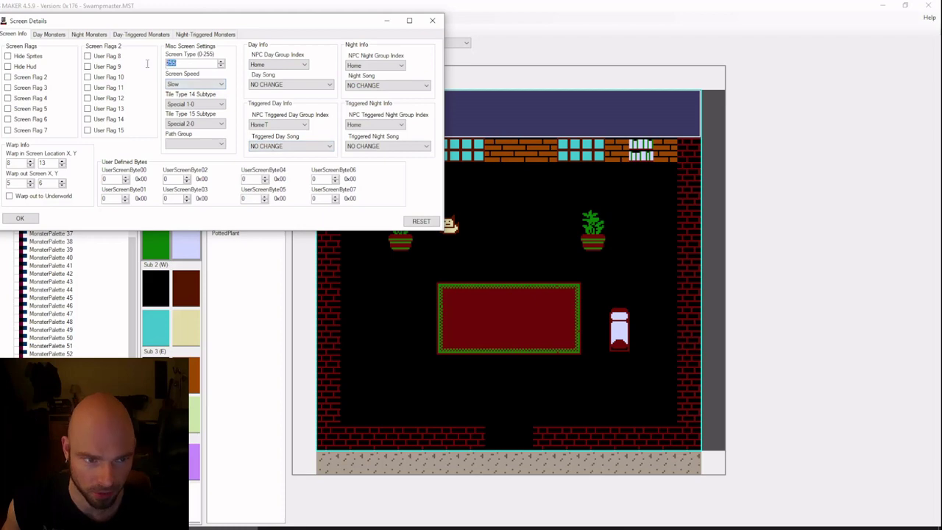
key(Tab)
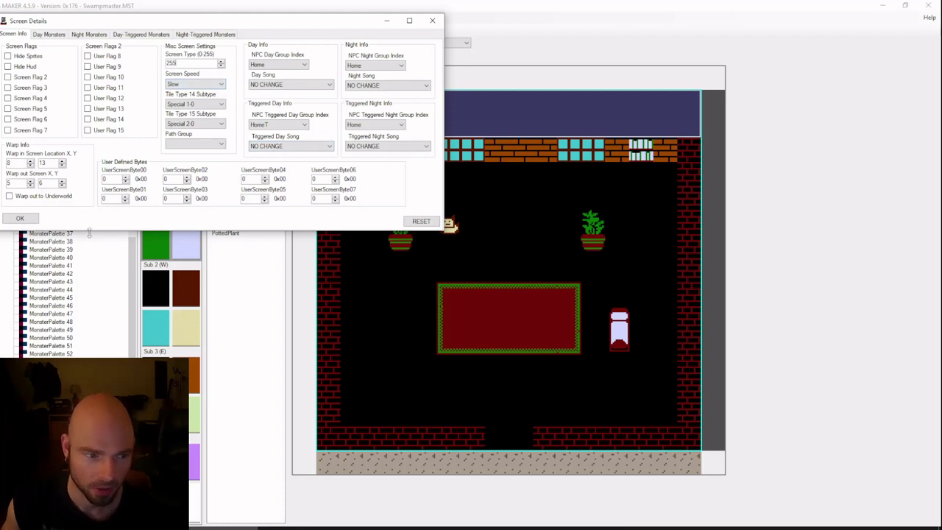
click(20, 217)
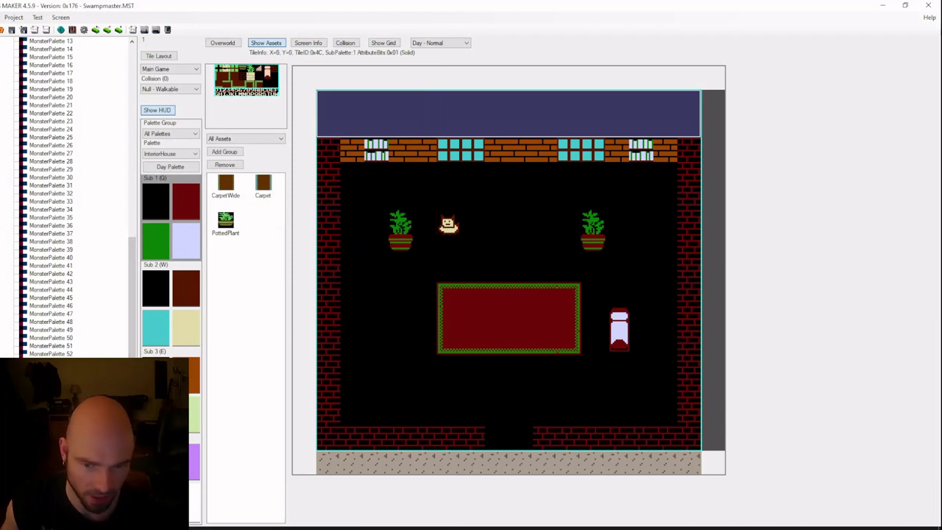
Open the GiveStick text entry and review its message and end-of-text action options
click(44, 466)
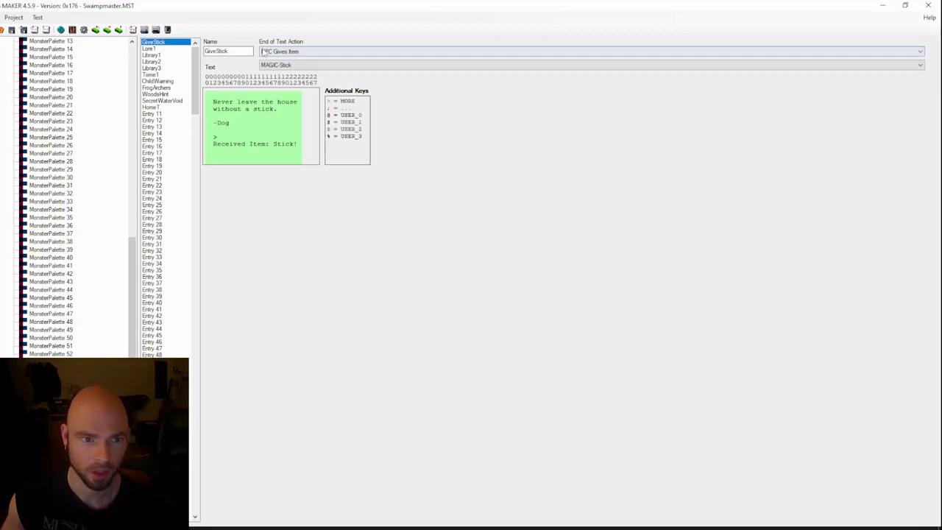
drag(213, 102, 302, 144)
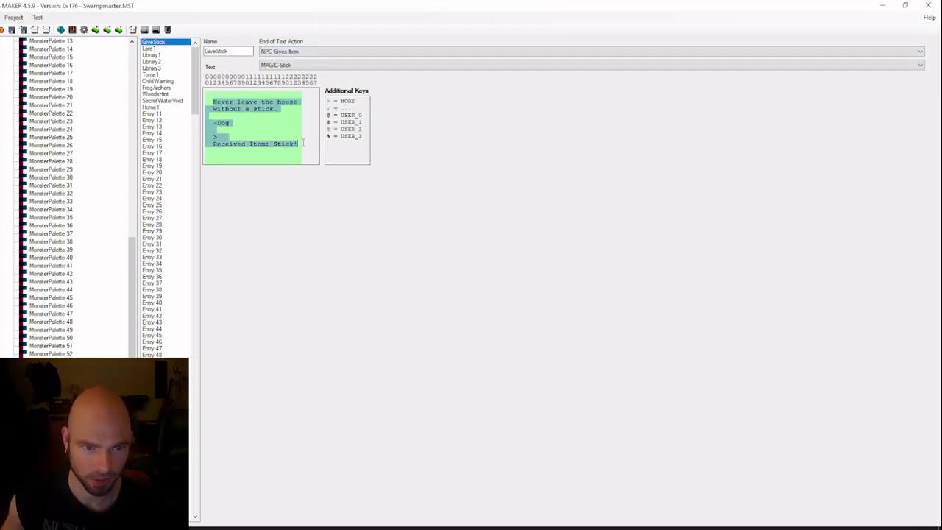
click(292, 53)
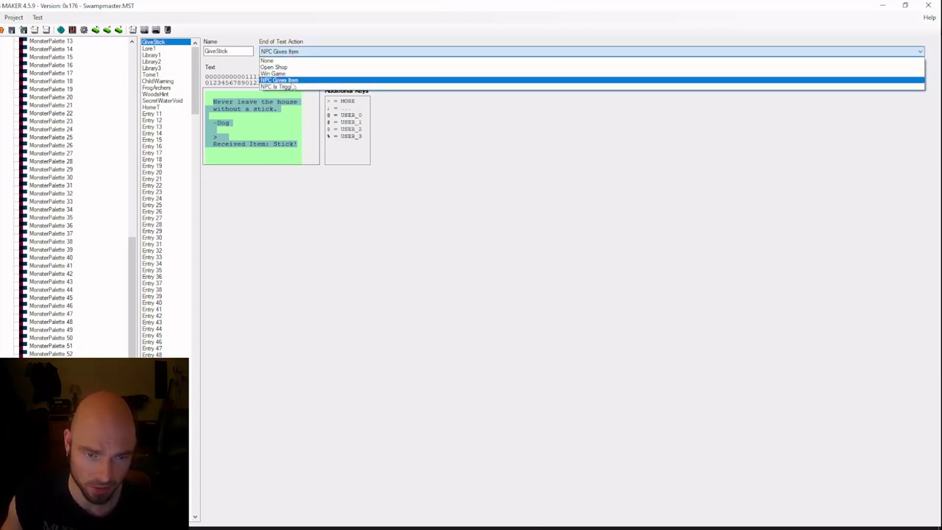
click(292, 80)
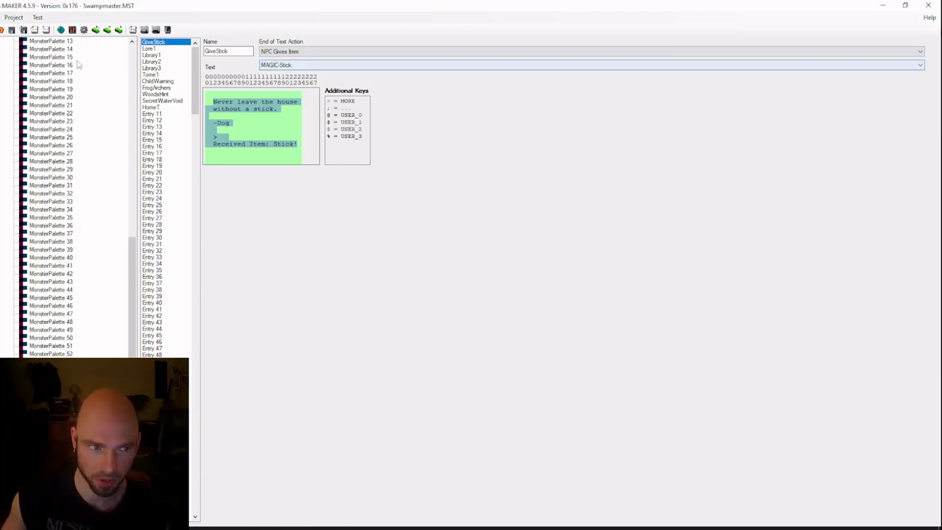
Revisit the home screen from the overworld, then display the screen type numbers on the overworld map
drag(132, 272, 112, 50)
click(22, 49)
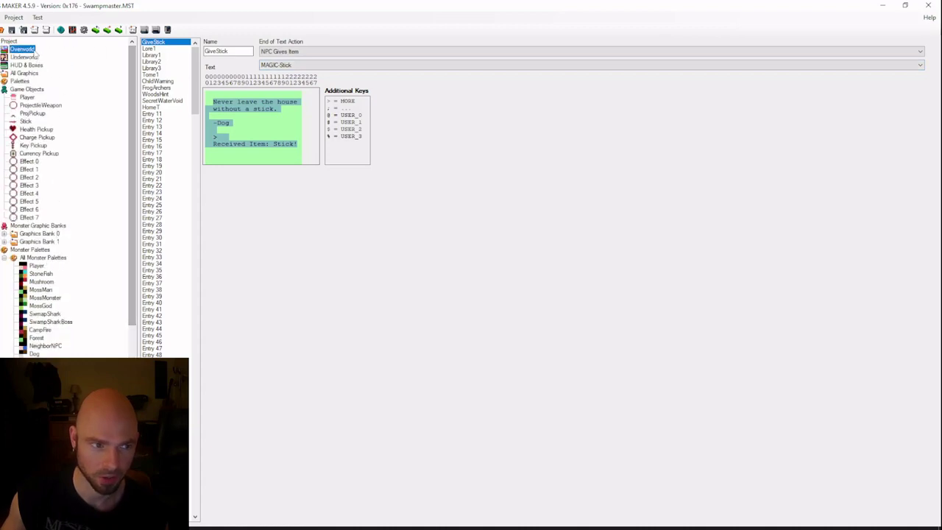
double_click(420, 250)
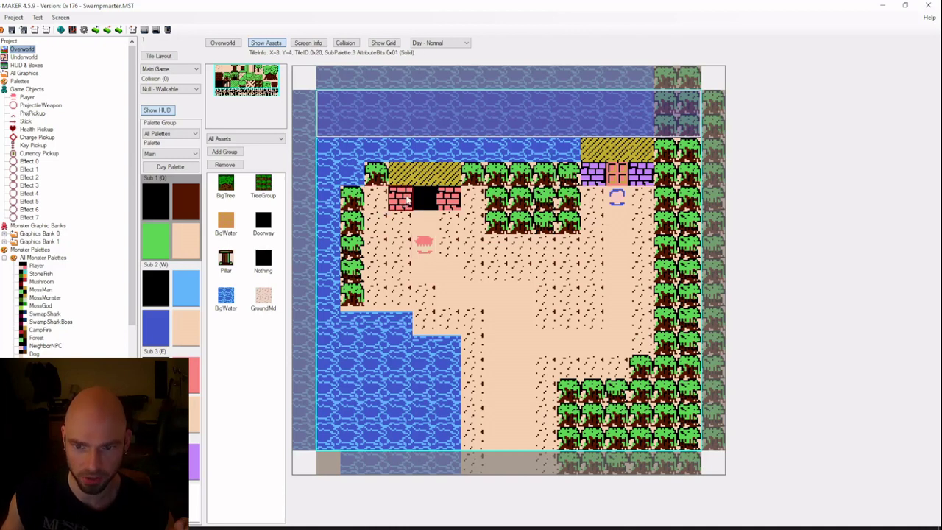
click(222, 42)
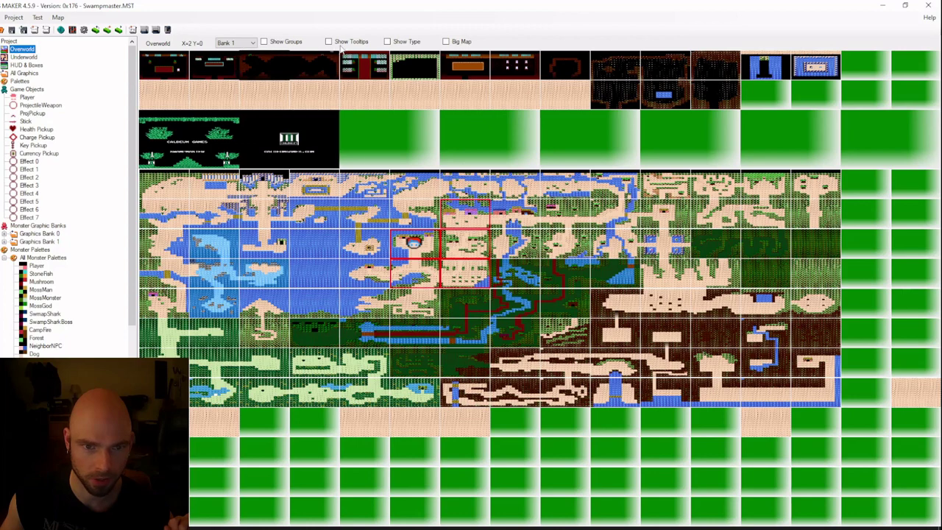
click(397, 42)
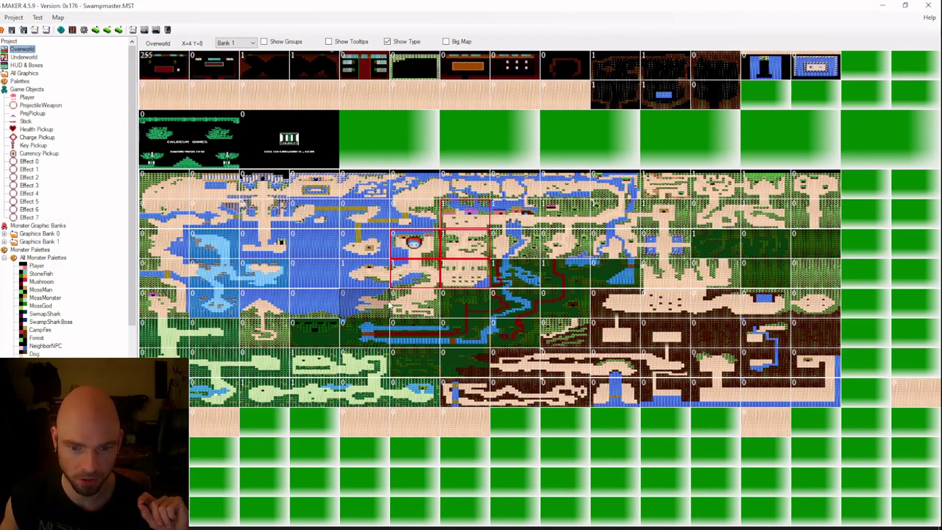
Open the screen directly south of home and examine its triggered day NPC group and triggered day song options
double_click(425, 277)
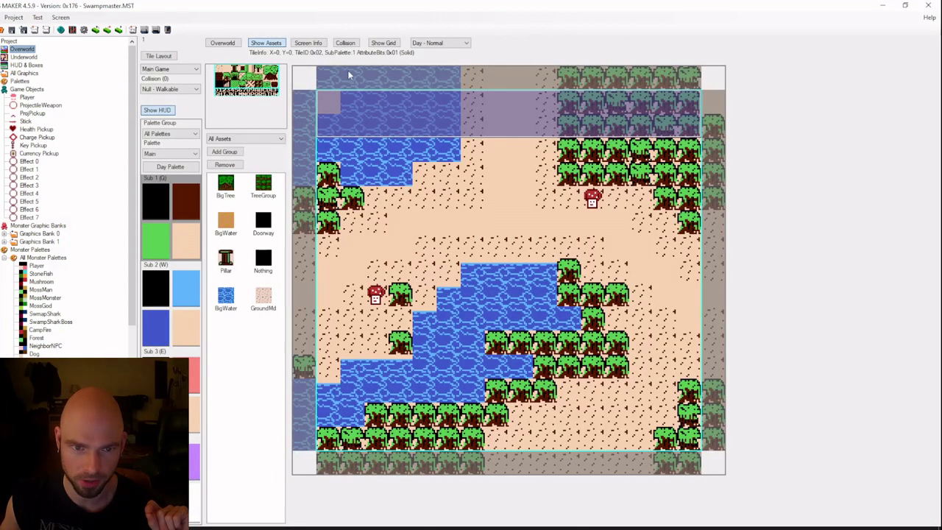
click(309, 43)
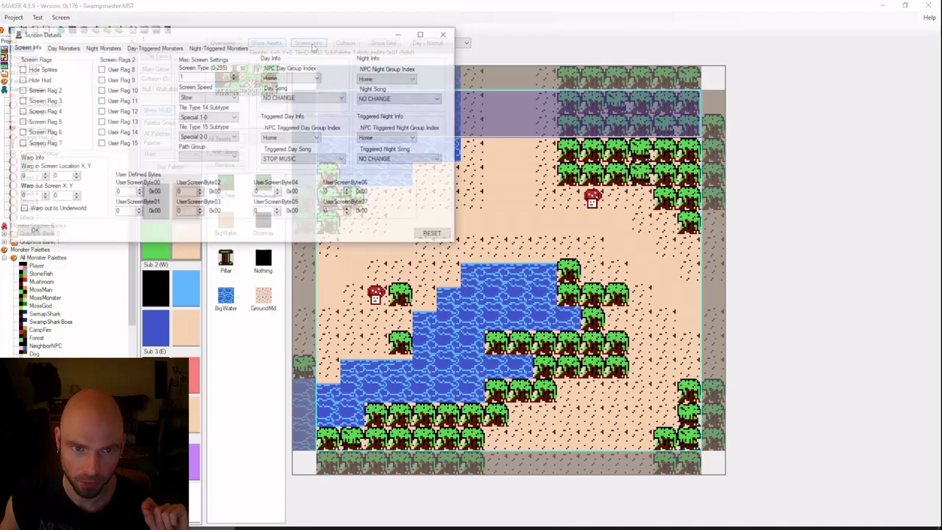
drag(312, 35, 441, 153)
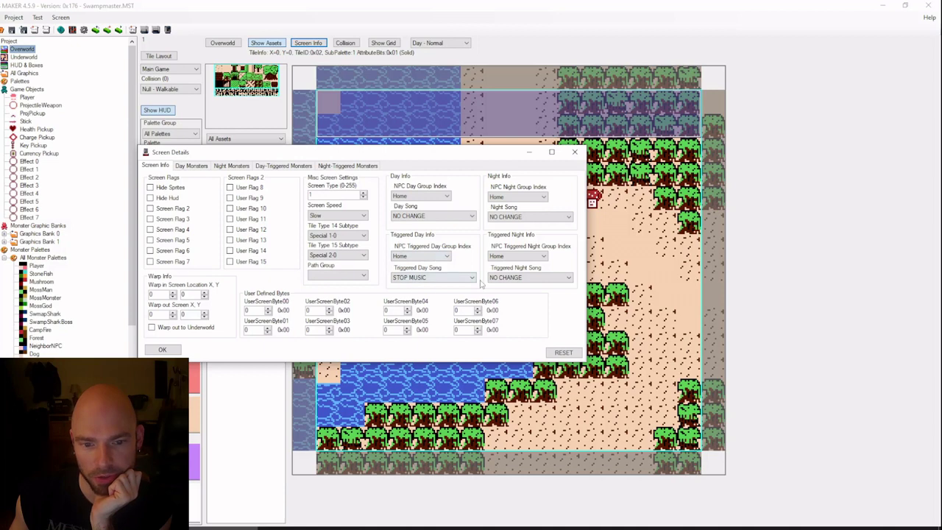
click(425, 256)
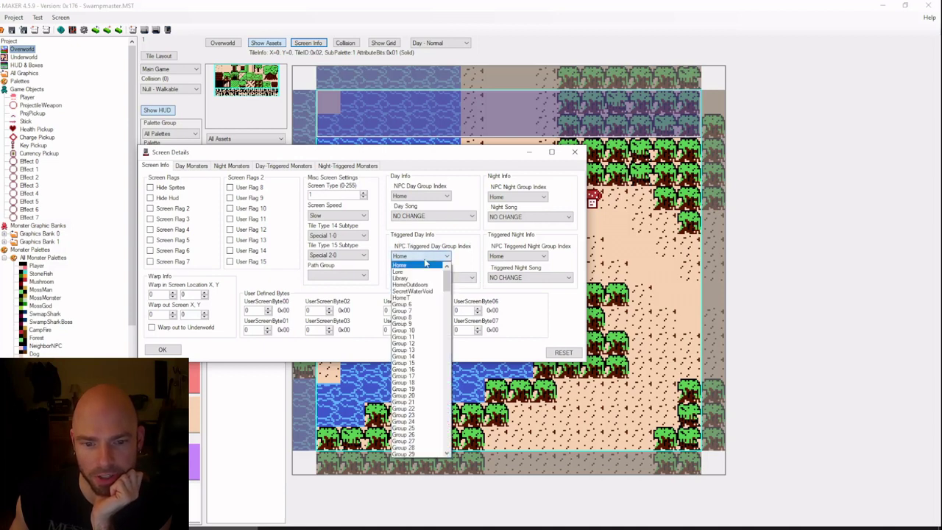
click(424, 263)
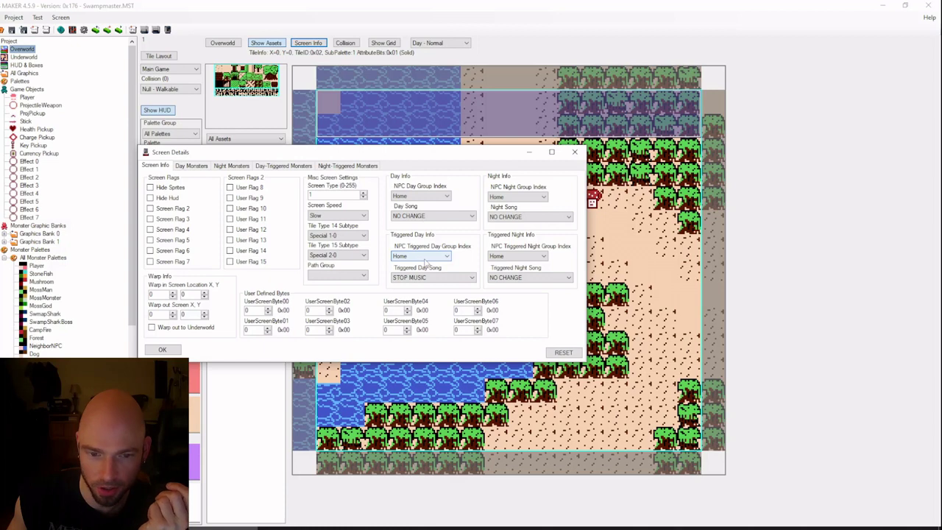
click(437, 279)
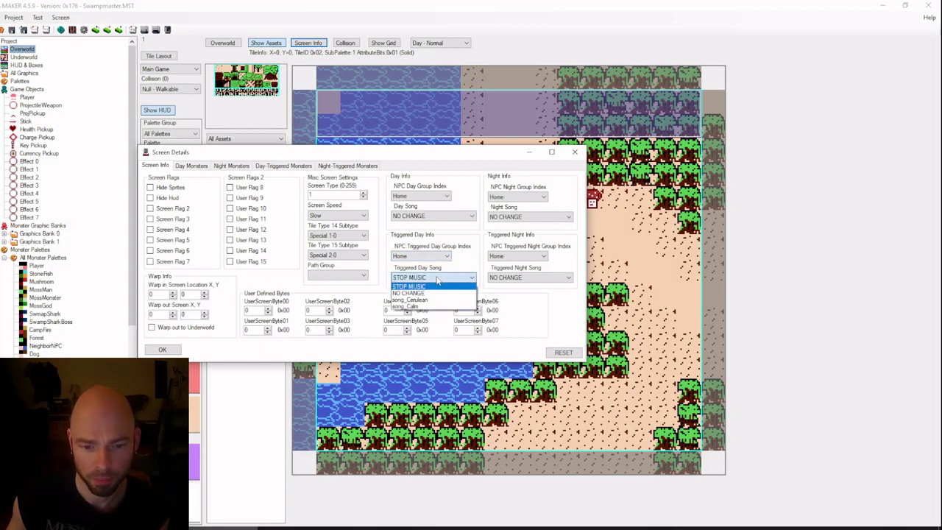
click(470, 277)
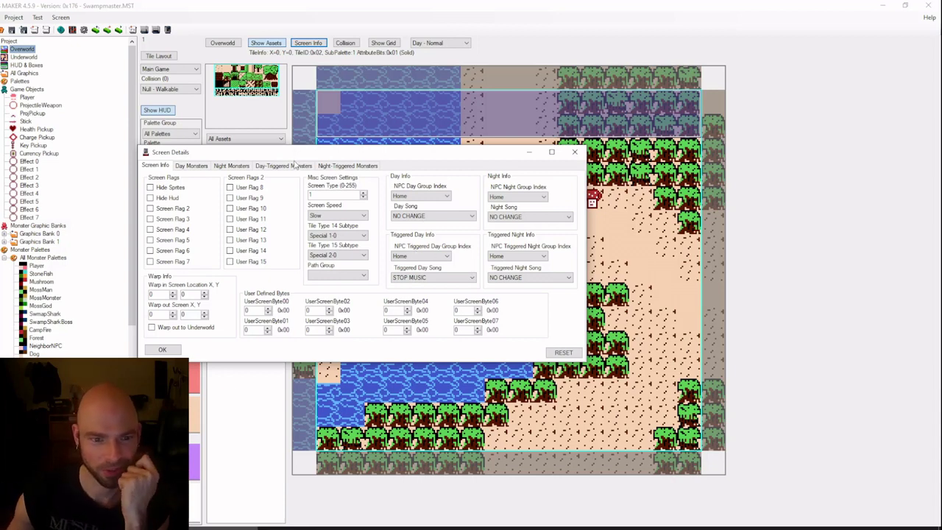
Compare the screen's day monster palettes with its day-triggered monster palettes
click(194, 166)
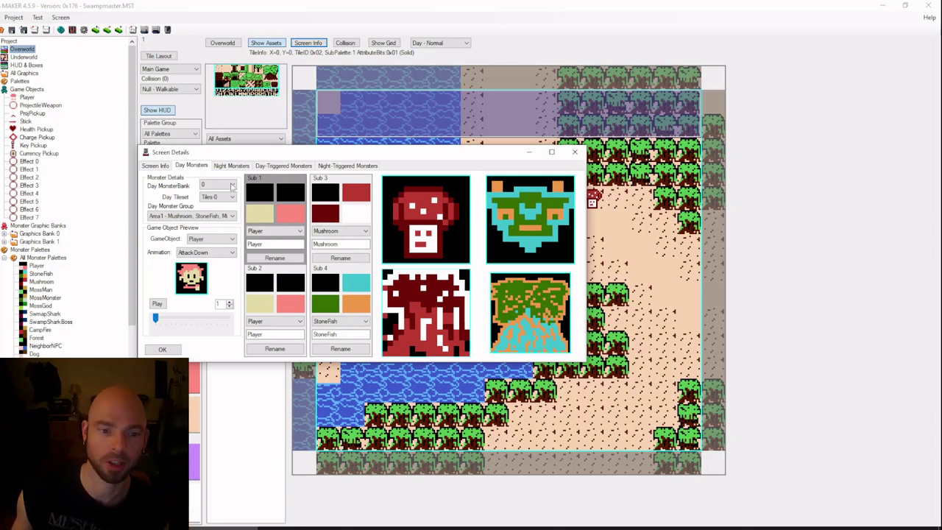
click(277, 165)
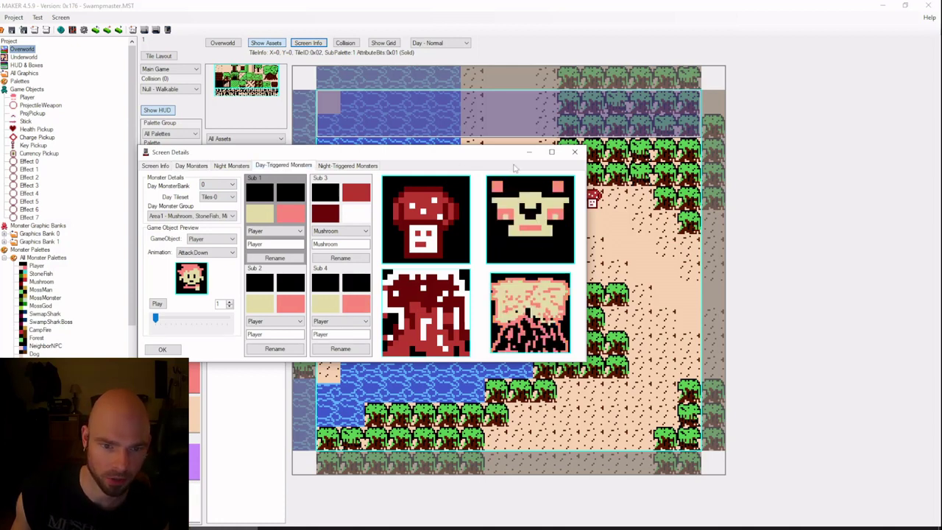
click(203, 166)
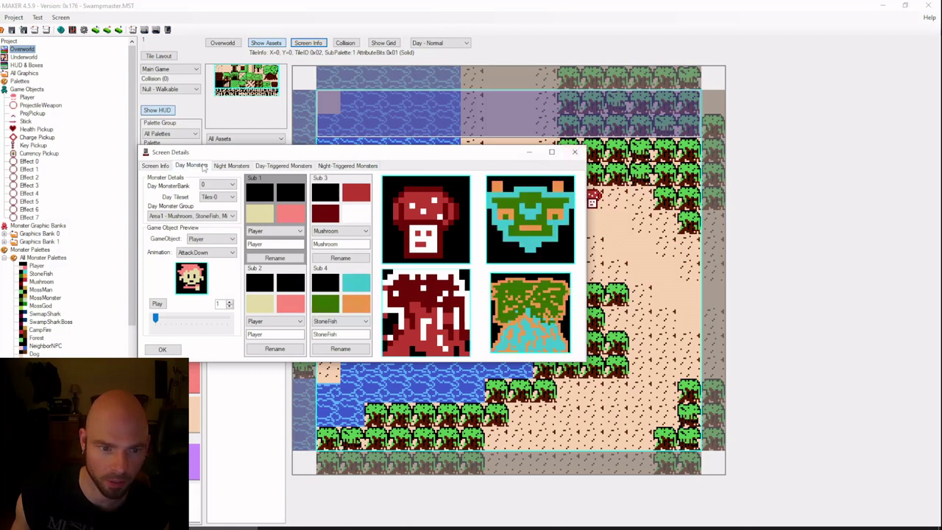
click(294, 166)
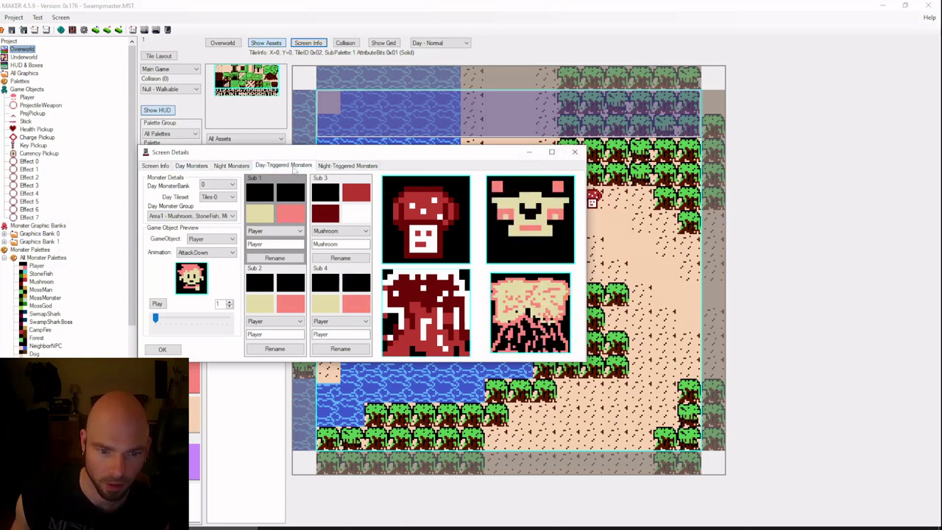
click(193, 167)
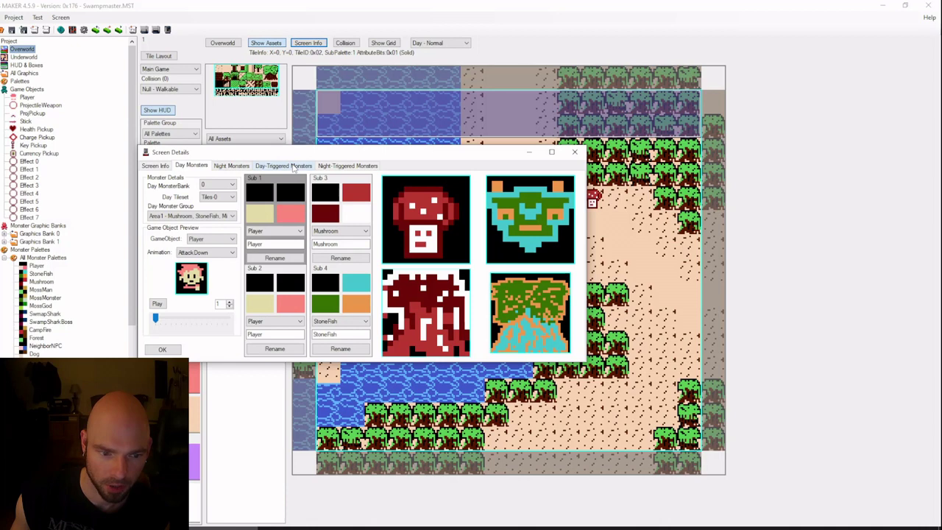
Set the day-triggered monsters' Sub 4 palette to StoneFish and accept the screen details
click(294, 167)
click(339, 322)
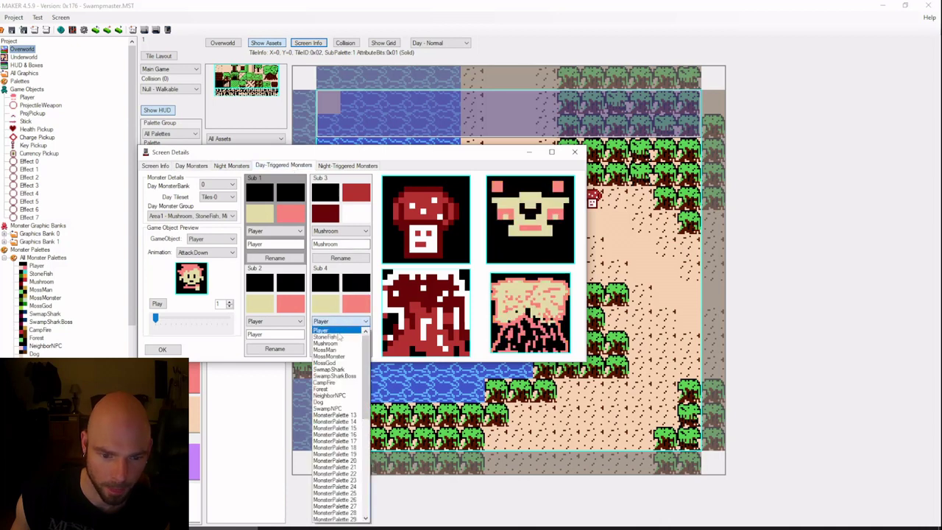
click(329, 334)
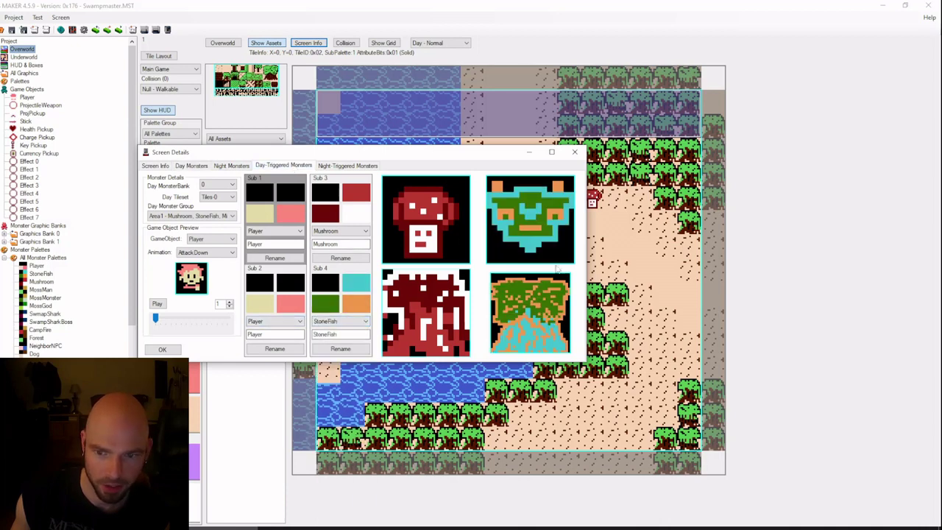
click(162, 349)
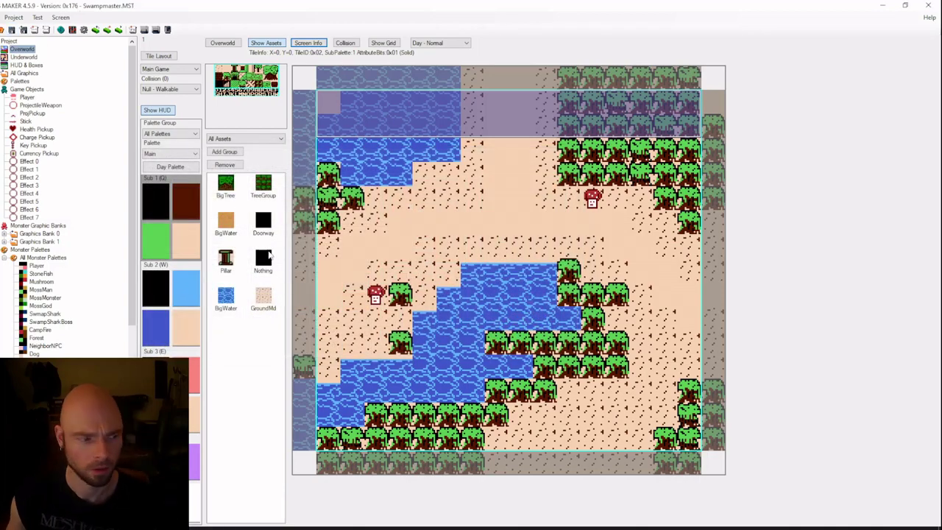
Browse the neighbouring overworld screens eastward, north and back west to reach the screen with the wooden bridges and the frog
key(ctrl+Right)
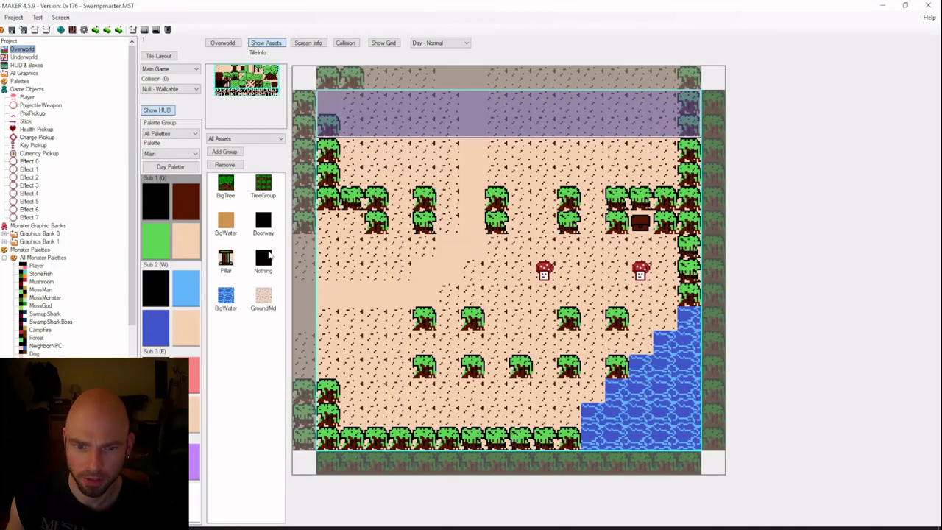
key(ctrl+Right)
key(ctrl+Right)
key(ctrl+Right)
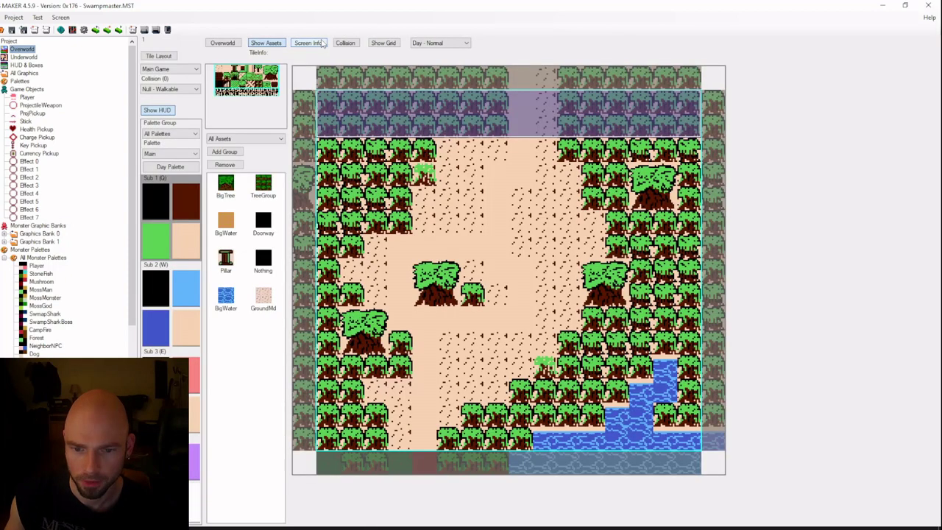
key(ctrl+Right)
key(ctrl+Right)
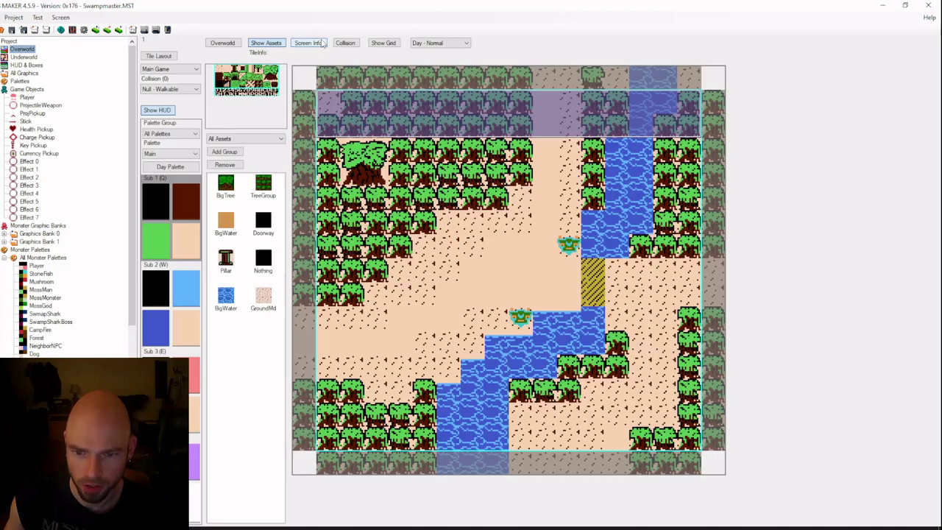
key(ctrl+Up)
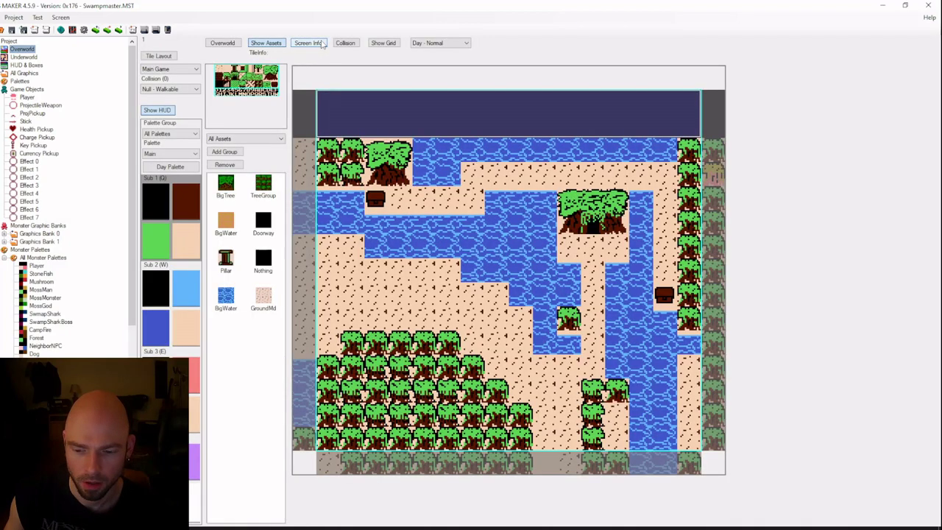
key(ctrl+Left)
key(ctrl+Left)
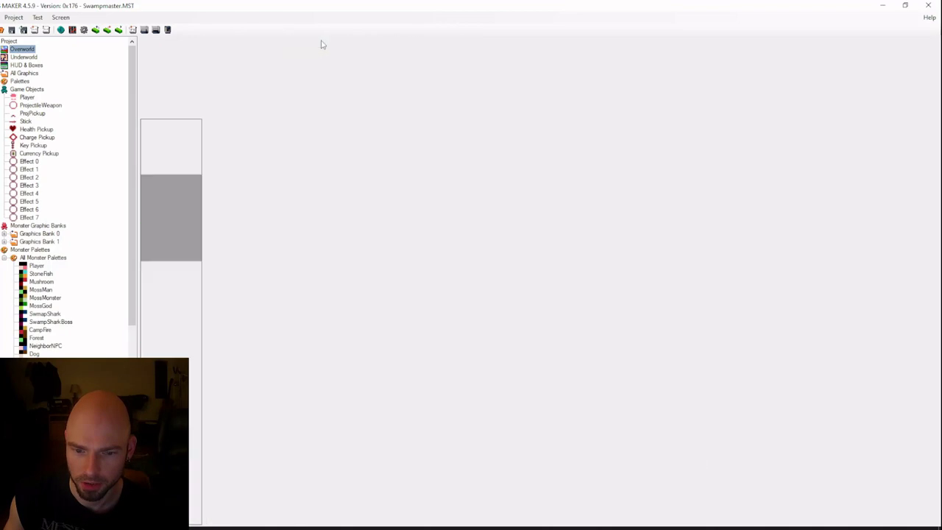
key(ctrl+Left)
key(ctrl+Left)
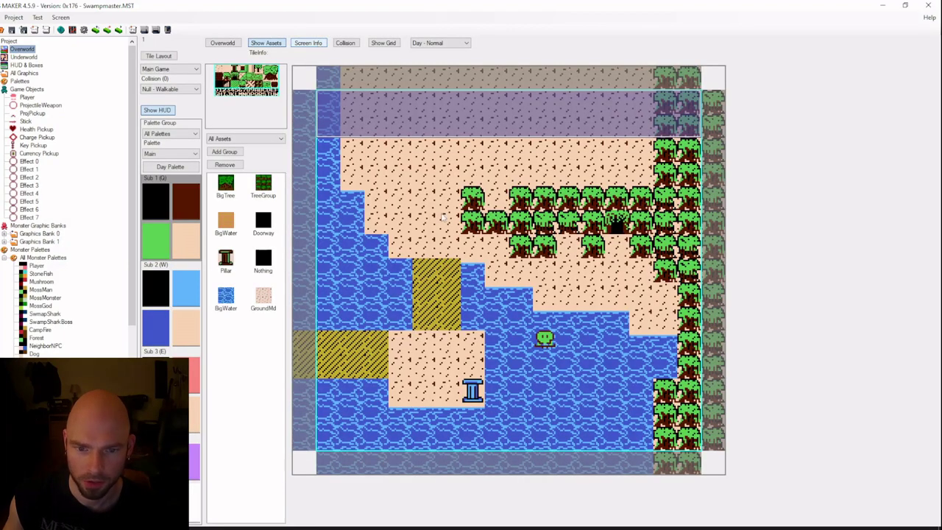
Examine the bridge screen's day monster group and the group choices for its day-triggered monsters, leaving the settings as they are
click(117, 87)
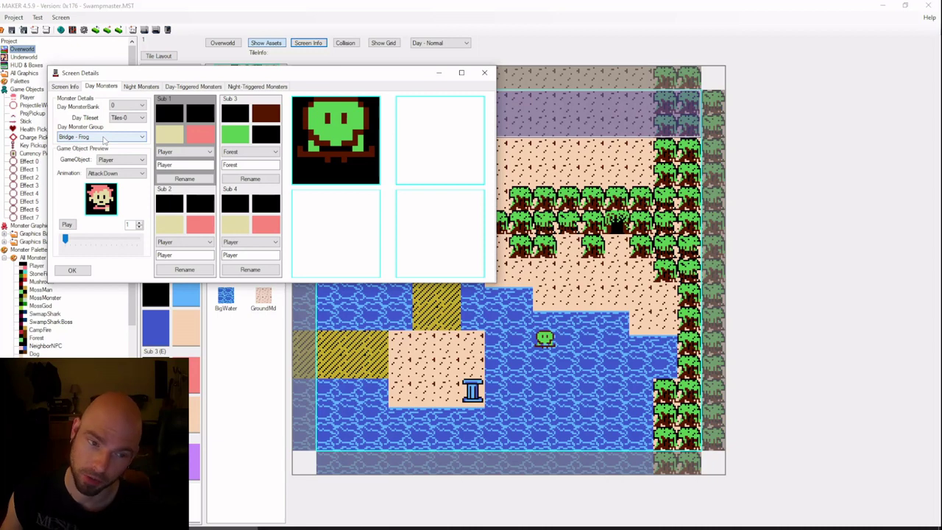
click(199, 88)
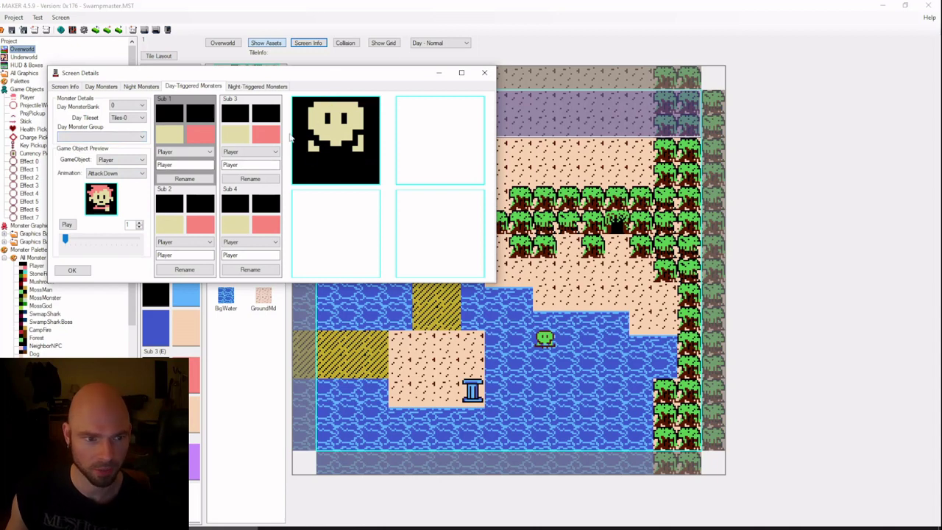
click(103, 137)
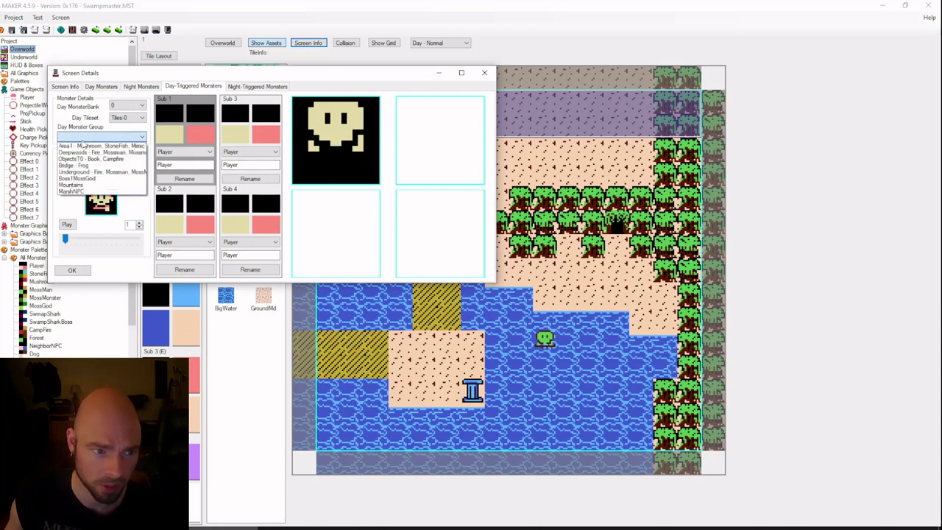
click(86, 140)
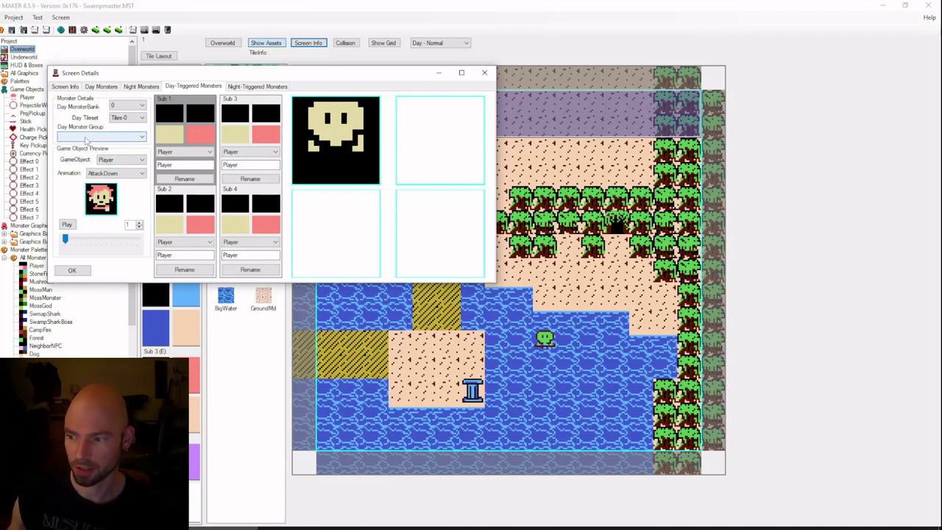
click(72, 270)
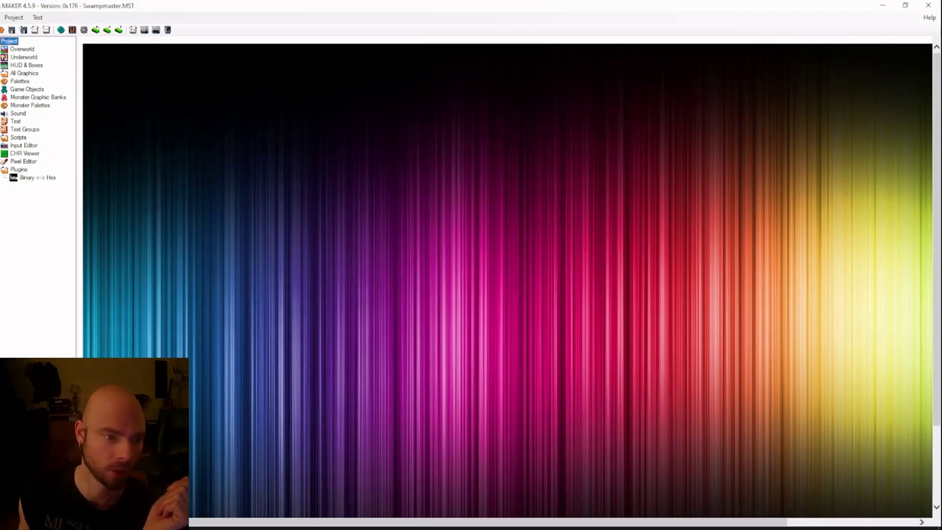
Load Monster_0_00.bmp into the Pixel Editor and overlay only the 16x16 tile grid
click(22, 161)
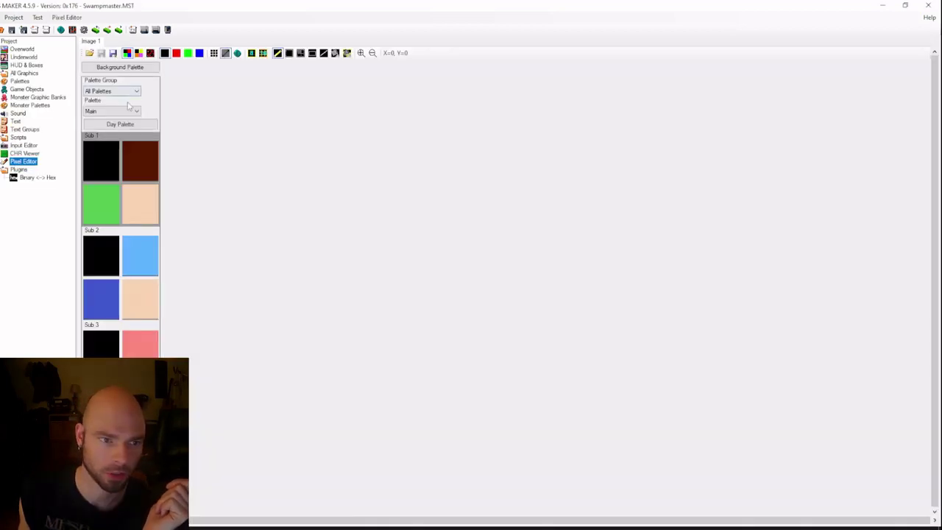
click(89, 52)
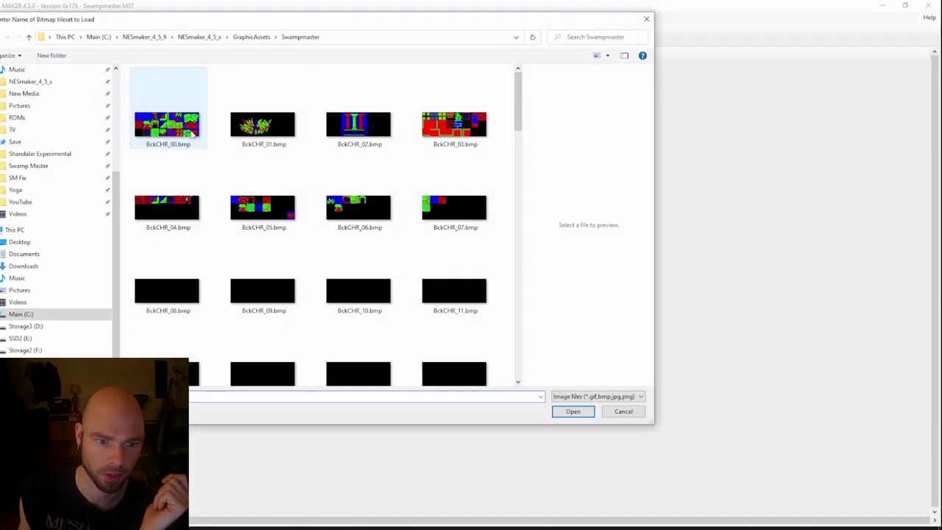
drag(519, 116, 530, 283)
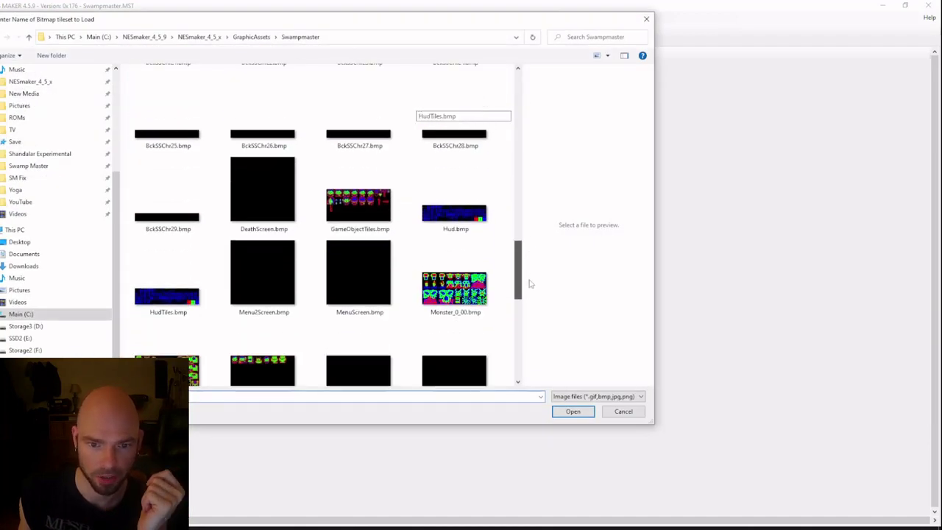
scroll(365, 234, down, 3)
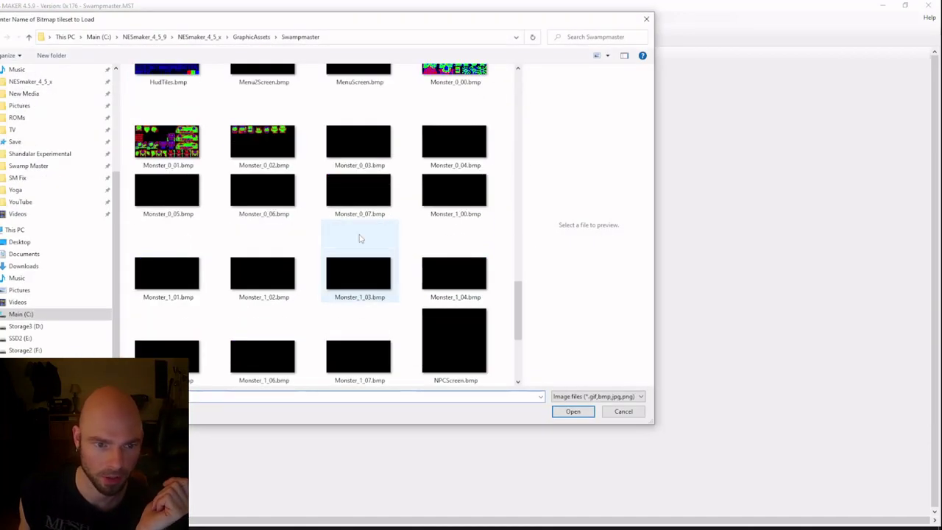
scroll(361, 238, up, 3)
click(454, 223)
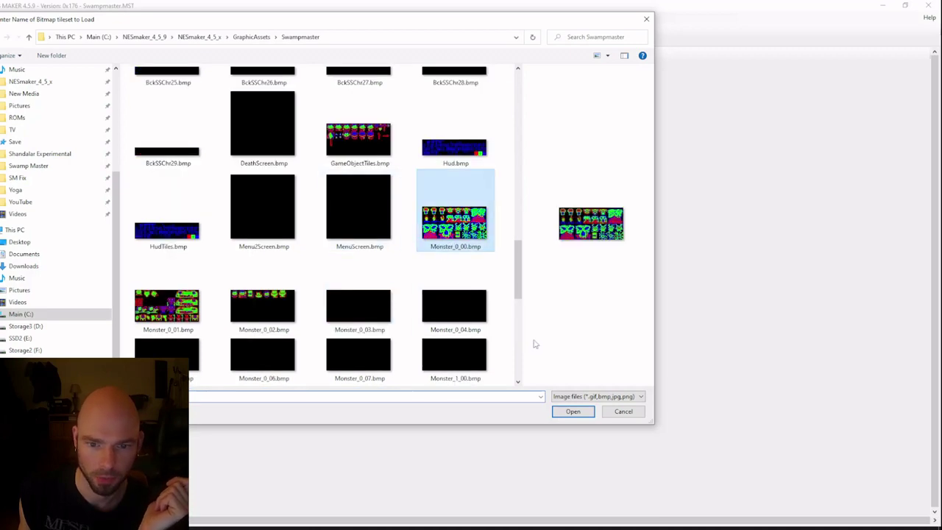
click(573, 411)
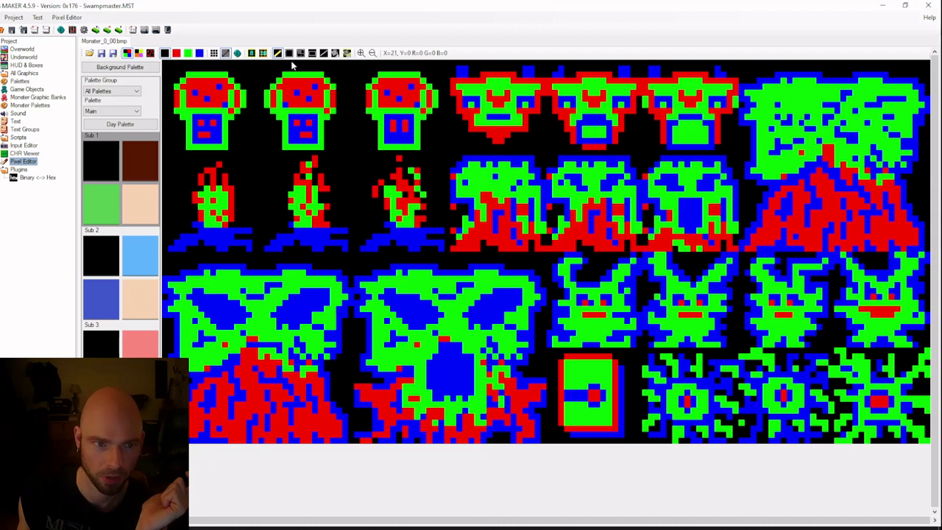
click(263, 53)
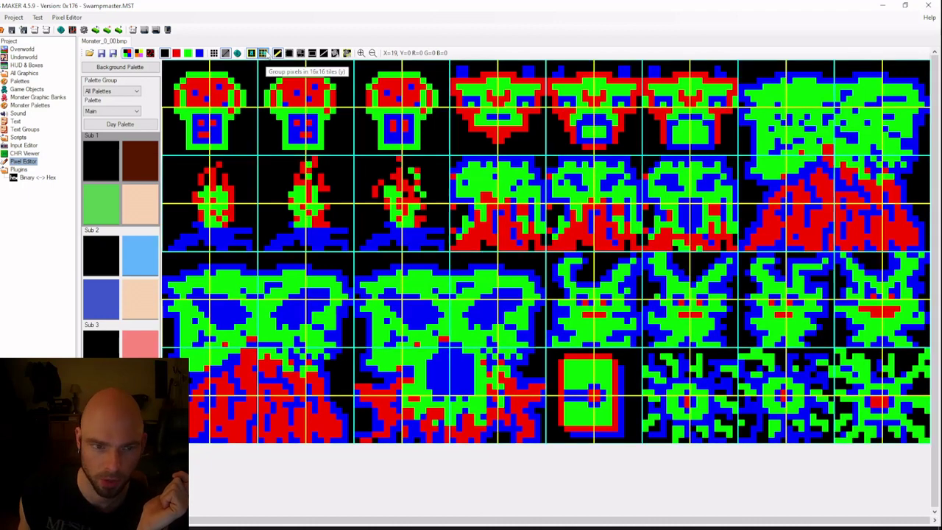
click(252, 53)
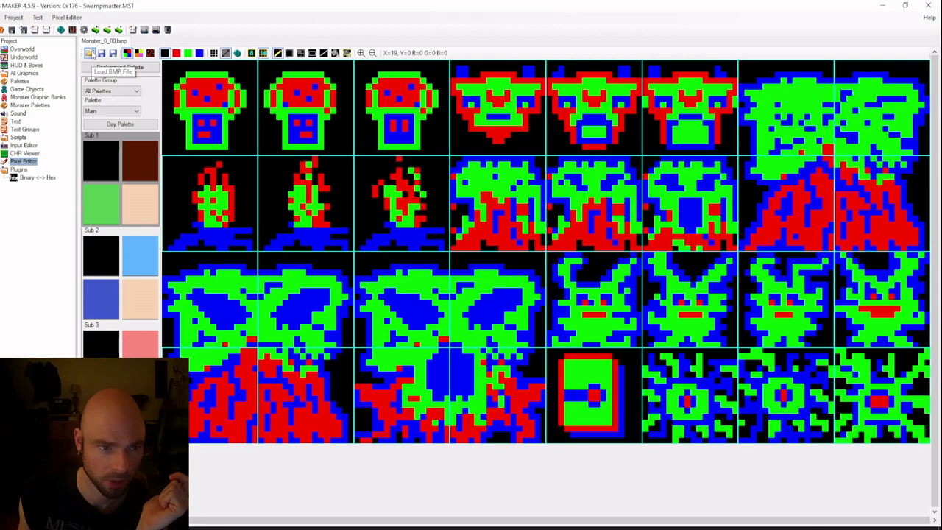
Load Monster_0_01.bmp into the first Pixel Editor image in place of the current sheet
click(89, 53)
scroll(334, 204, down, 3)
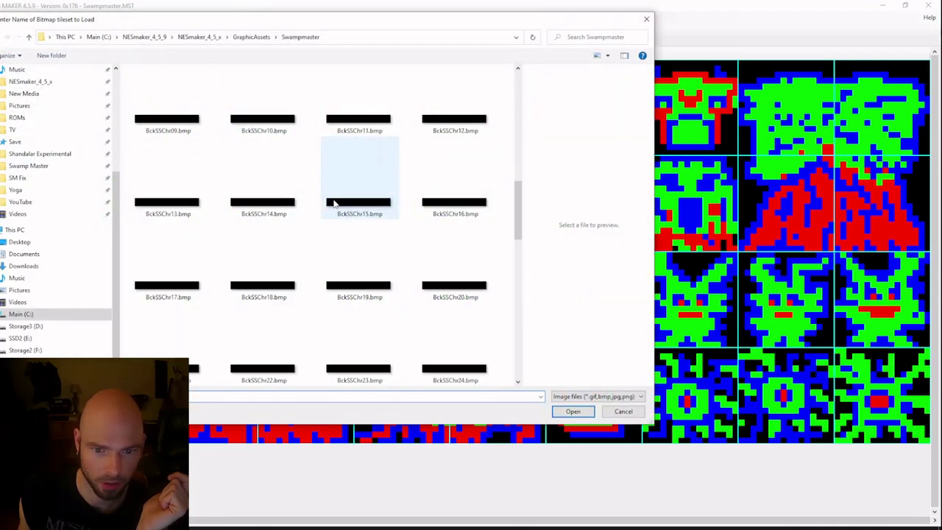
scroll(340, 193, down, 3)
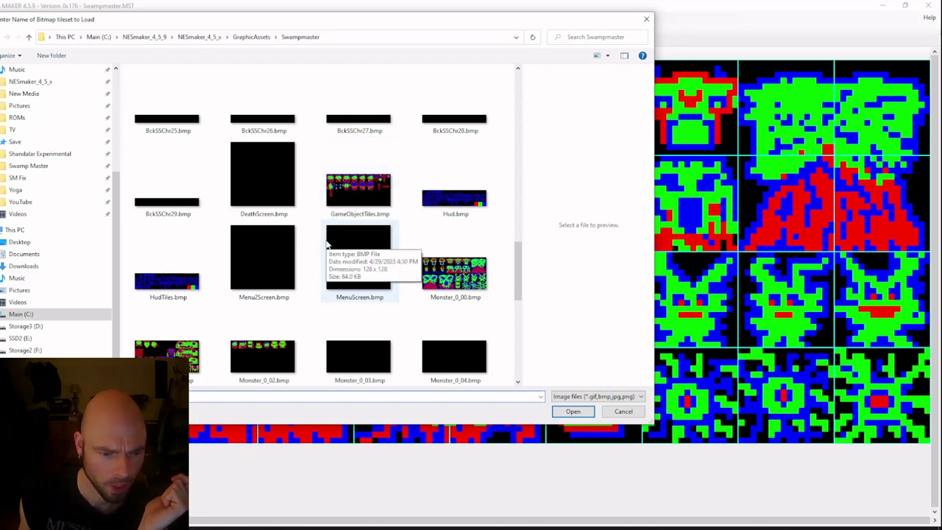
click(168, 353)
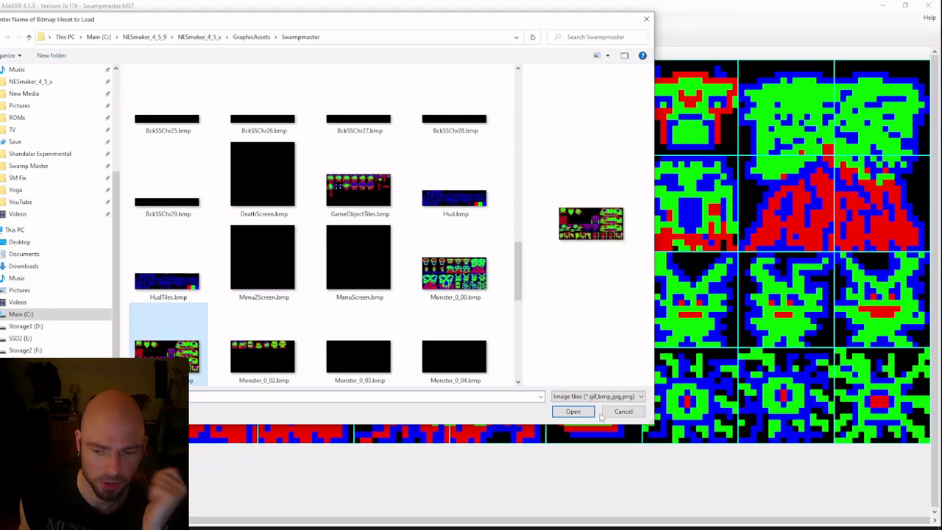
click(585, 412)
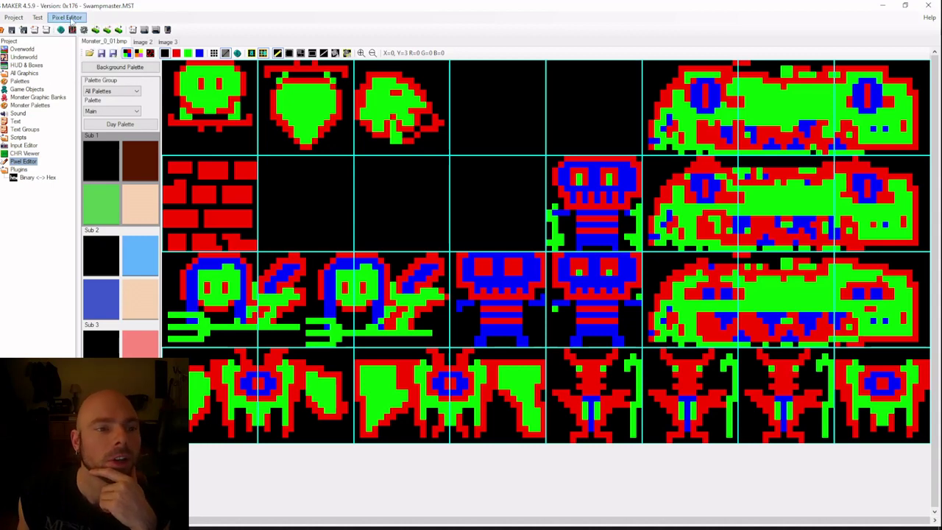
Add blank images to the Pixel Editor up to Image 5 and switch to Image 2
click(69, 20)
click(72, 27)
click(141, 42)
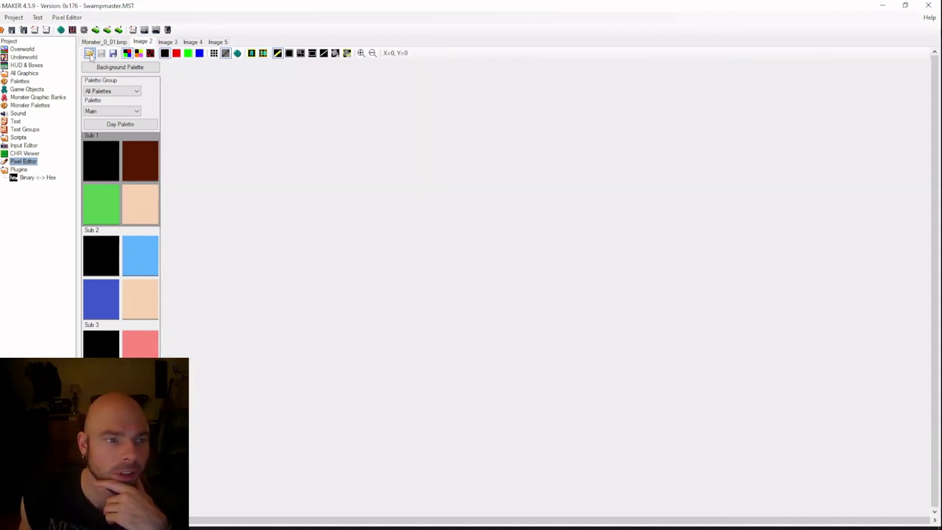
Load the Monster_0_00.bmp sheet from the Swampmaster graphic assets into Image 2
click(90, 54)
scroll(355, 243, down, 5)
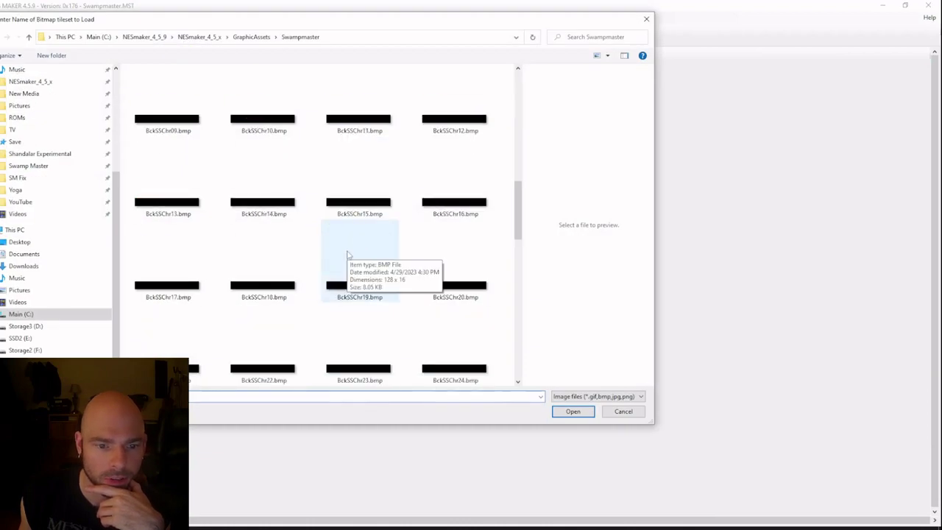
scroll(345, 254, down, 2)
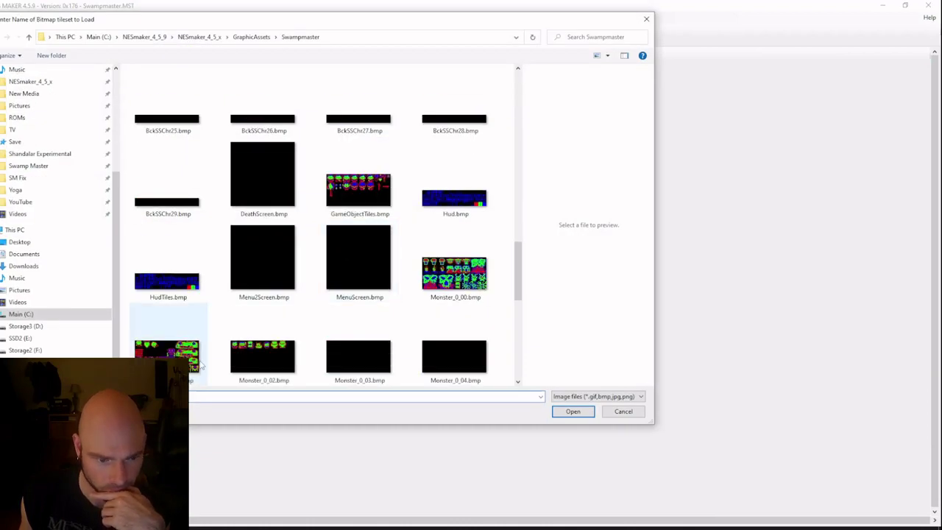
scroll(201, 366, down, 3)
scroll(265, 338, up, 10)
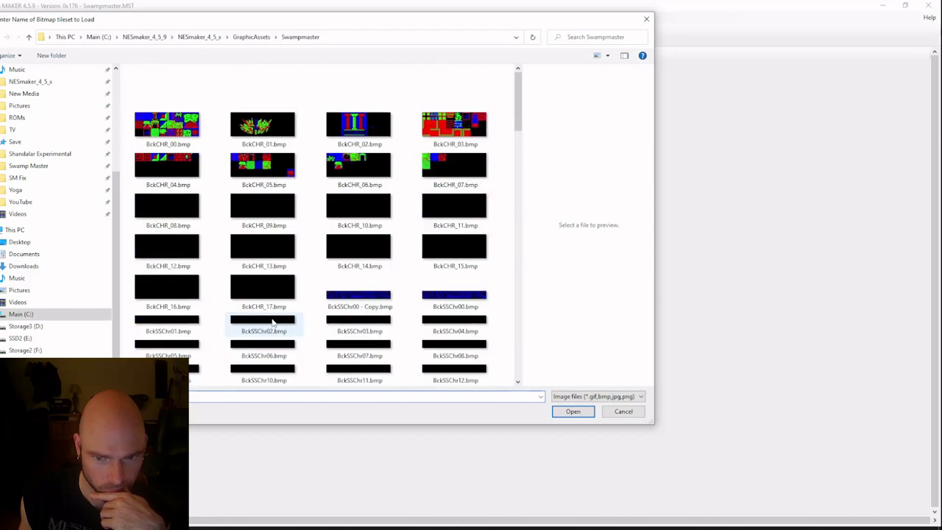
drag(514, 126, 534, 271)
double_click(454, 248)
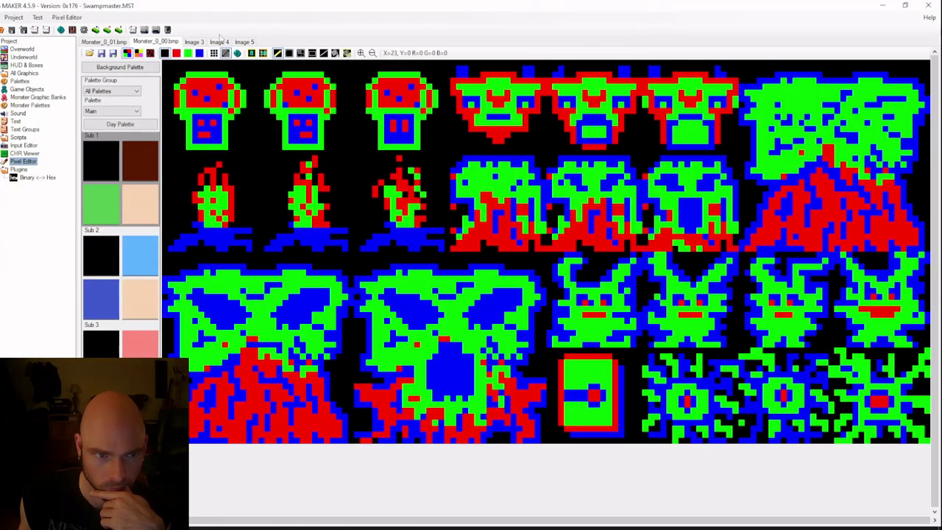
Load the empty Monster_0_03.bmp sheet into Image 3 and overlay its 16x16 tile grid
click(193, 42)
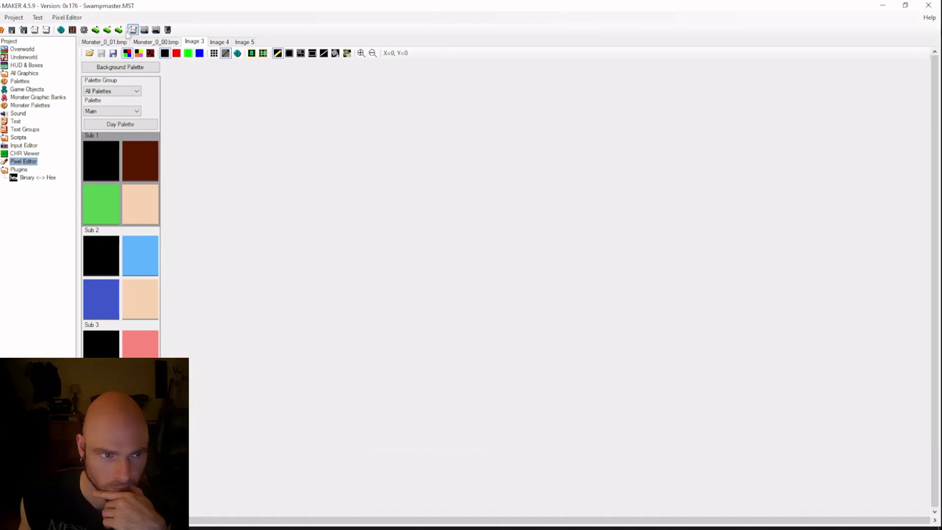
click(89, 54)
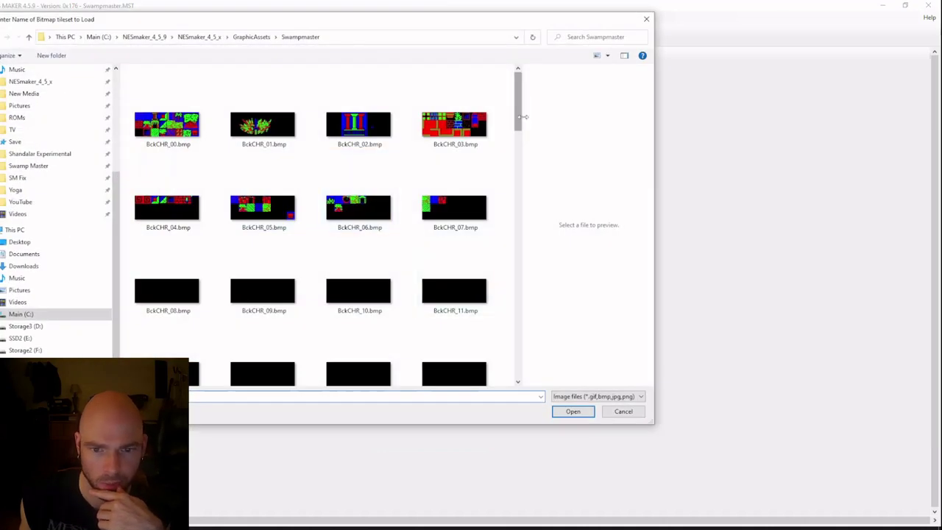
drag(519, 120, 529, 312)
click(372, 253)
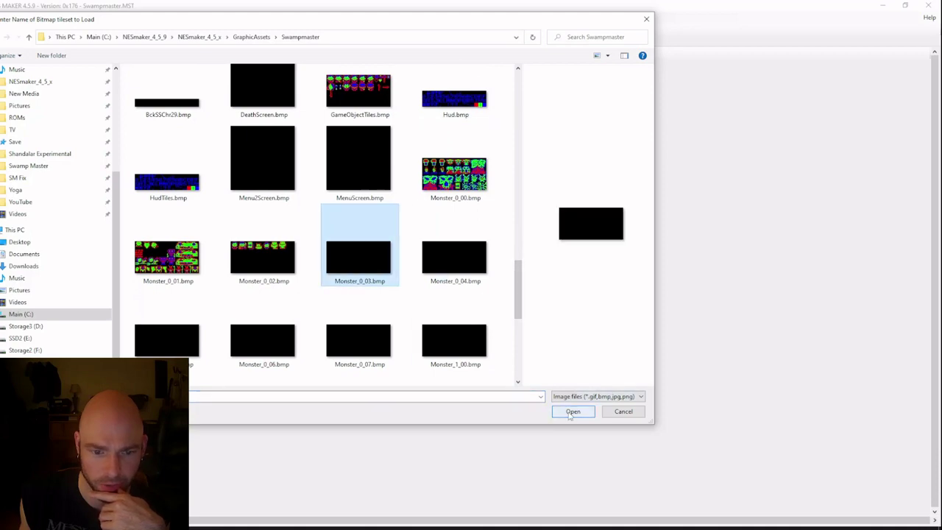
click(572, 411)
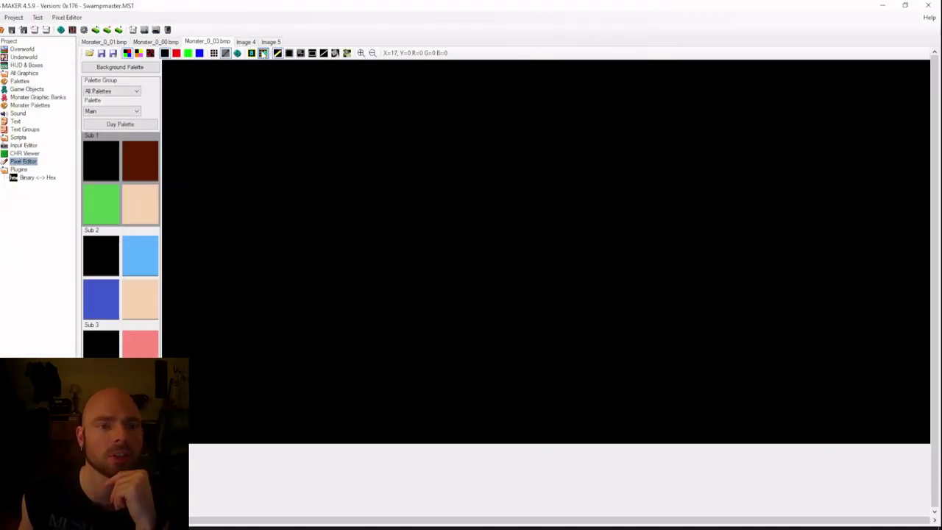
click(262, 53)
Overlay the 16x16 tile grid on the Monster_0_00.bmp sheet
click(148, 43)
click(108, 44)
click(136, 44)
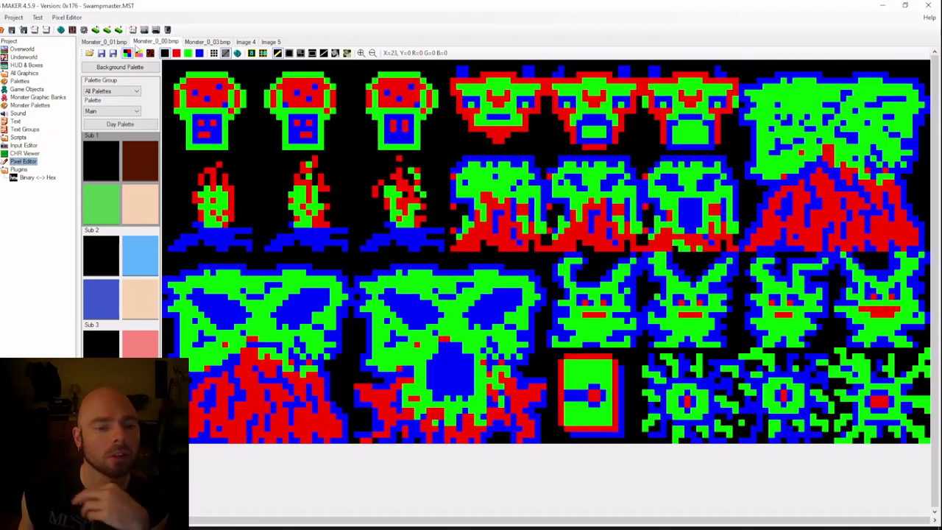
click(262, 52)
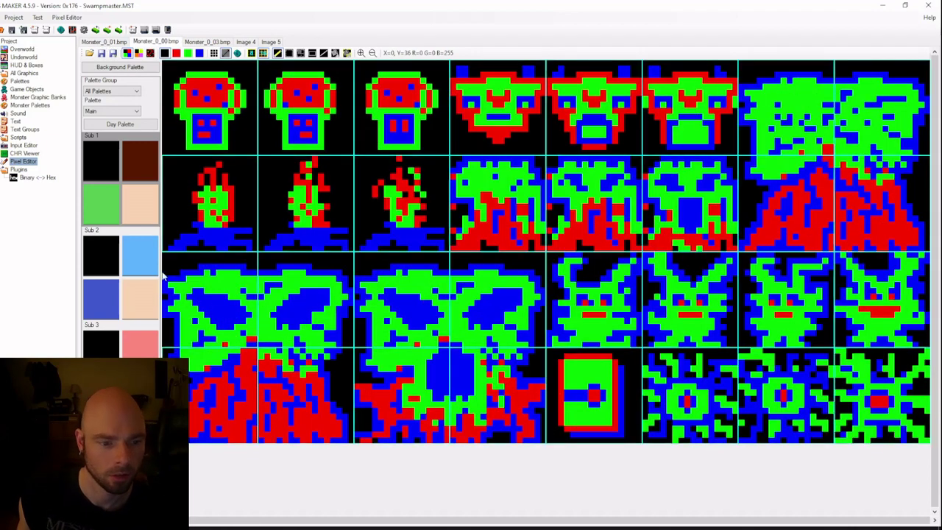
Copy the large closed-mouth 2x2-tile monster frame from Monster_0_00.bmp into the upper-left corner of Monster_0_03.bmp
click(289, 54)
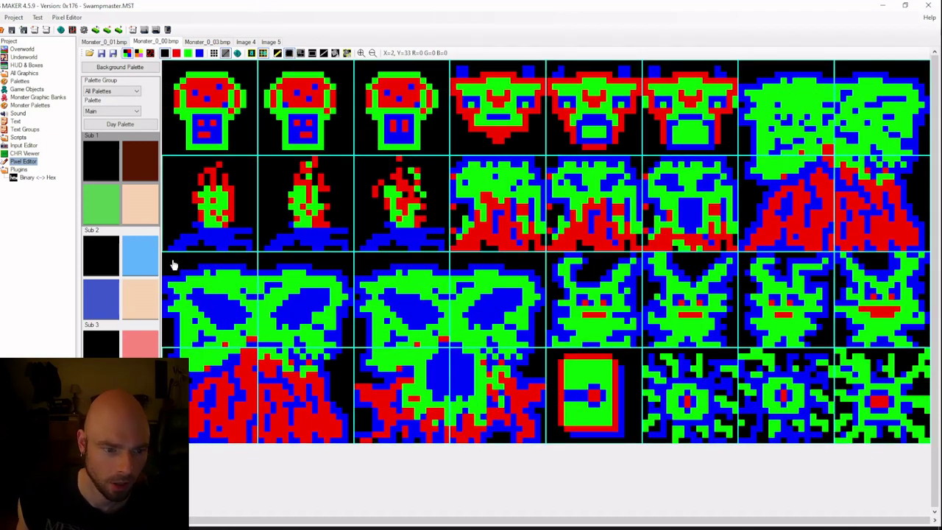
drag(164, 258, 353, 447)
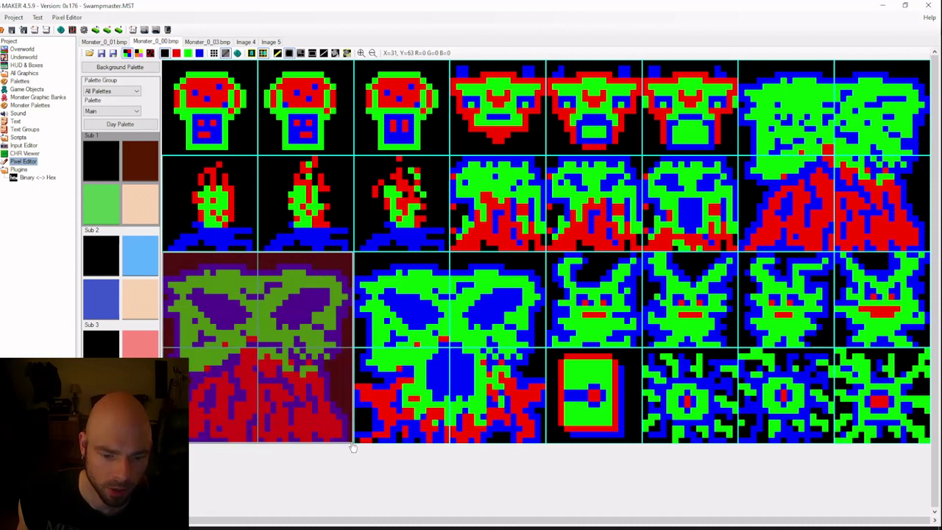
click(207, 42)
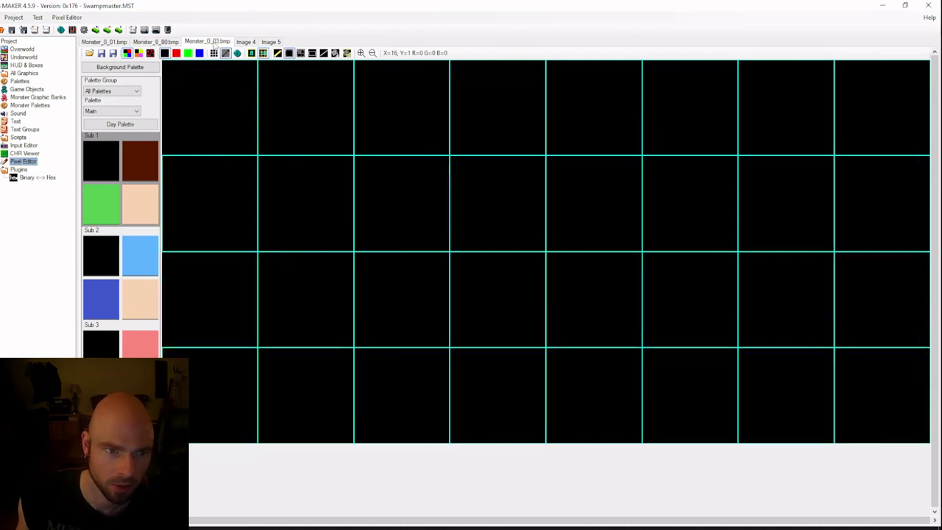
key(ctrl+v)
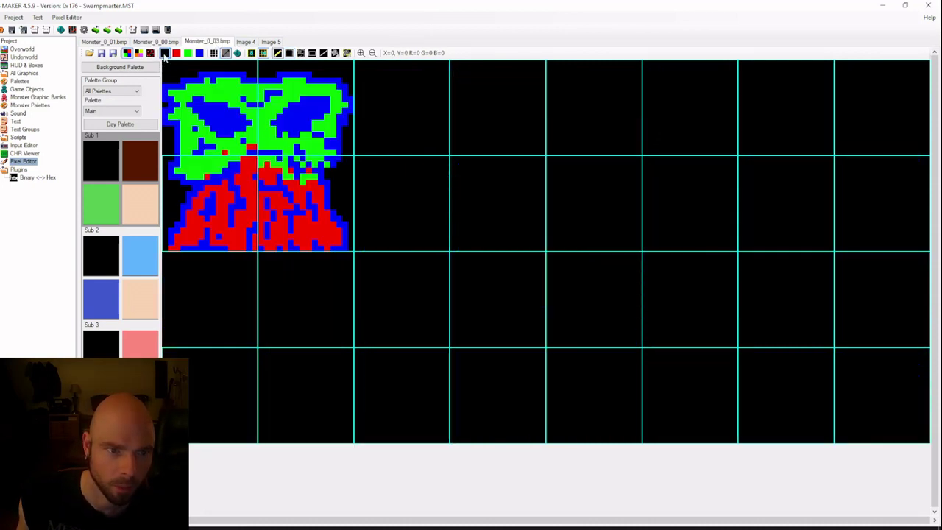
Copy the large open-mouth monster frame from Monster_0_00.bmp into the next 2x2 tiles of Monster_0_03.bmp
click(155, 42)
drag(354, 257, 546, 444)
key(ctrl+c)
click(207, 42)
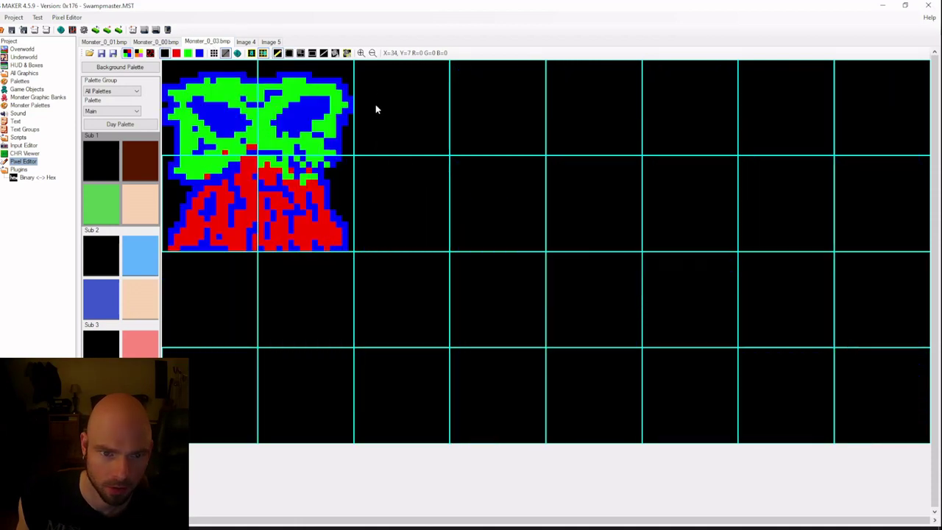
key(ctrl+v)
Copy the large monster frame without eyes from Monster_0_00.bmp into the third 2x2 slot of Monster_0_03.bmp
click(155, 42)
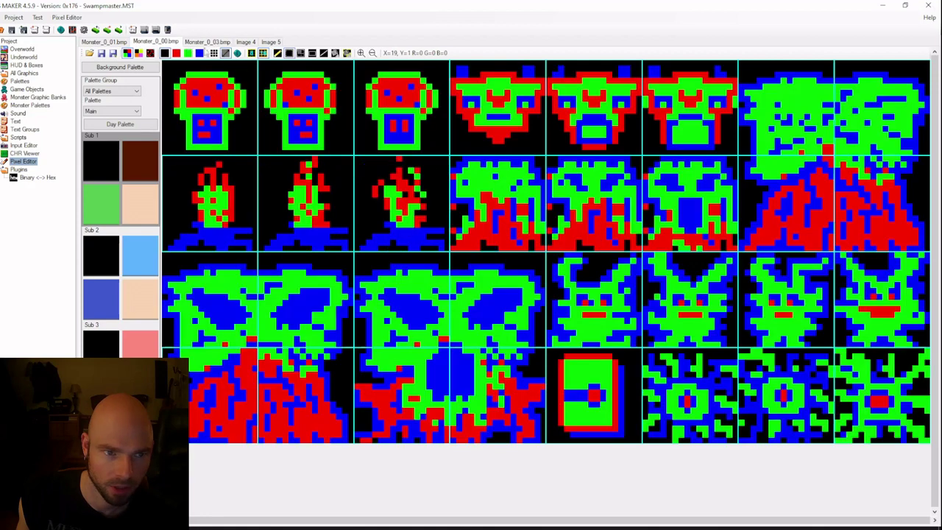
drag(741, 64, 929, 253)
key(ctrl+c)
click(207, 42)
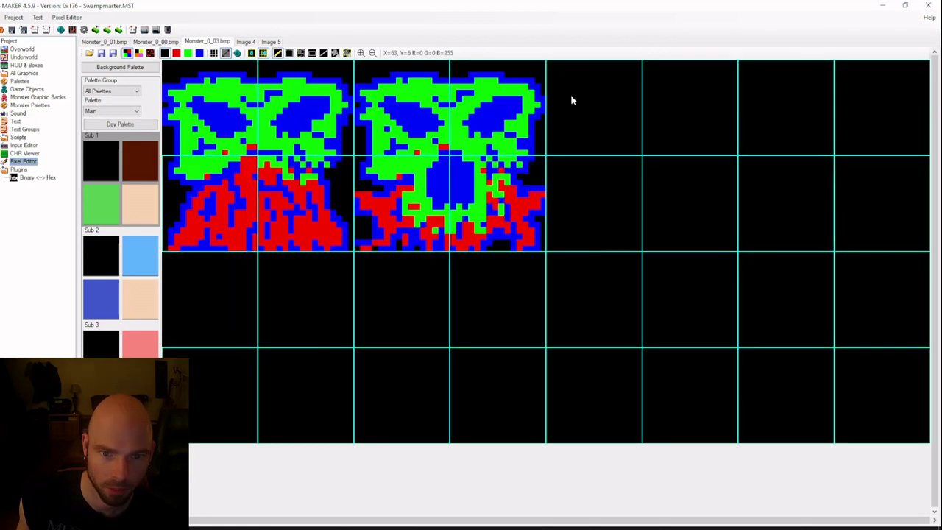
key(ctrl+v)
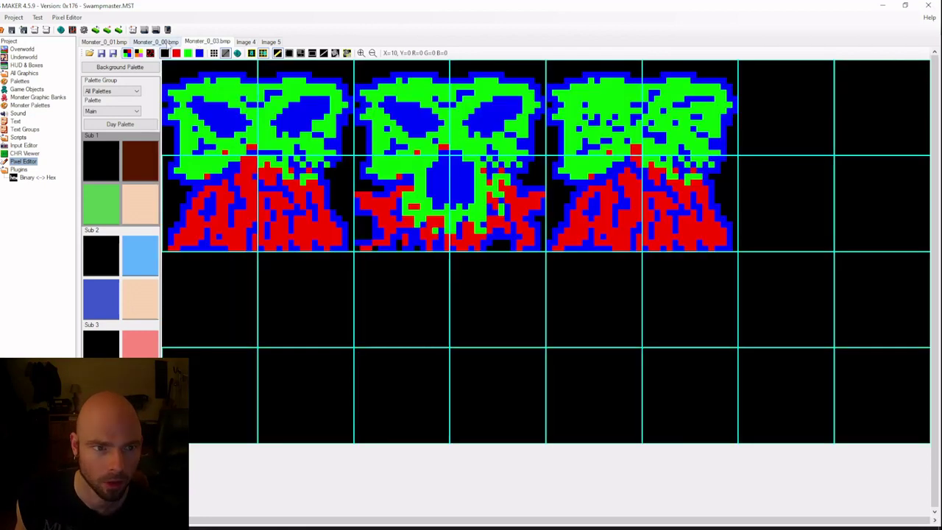
Clear the three large 2x2-tile monster frames from the Monster_0_00.bmp sheet
click(156, 42)
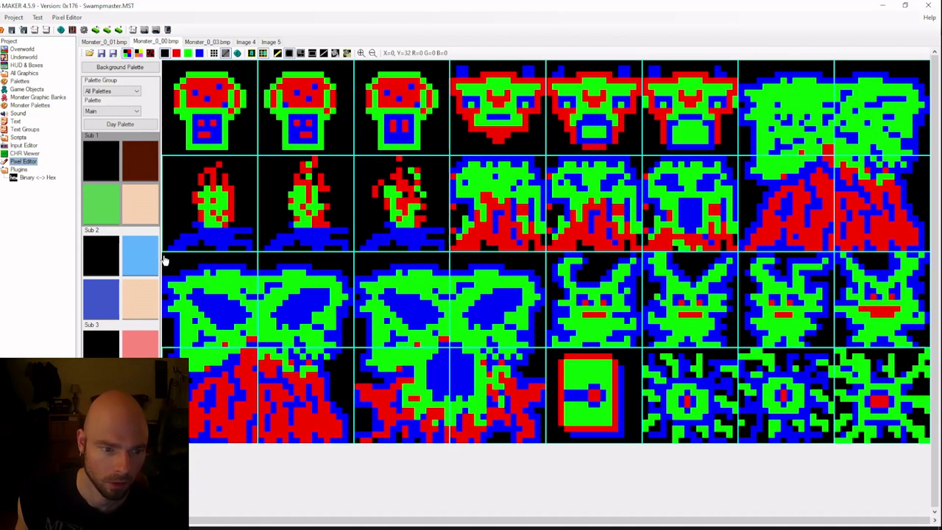
drag(163, 253, 351, 447)
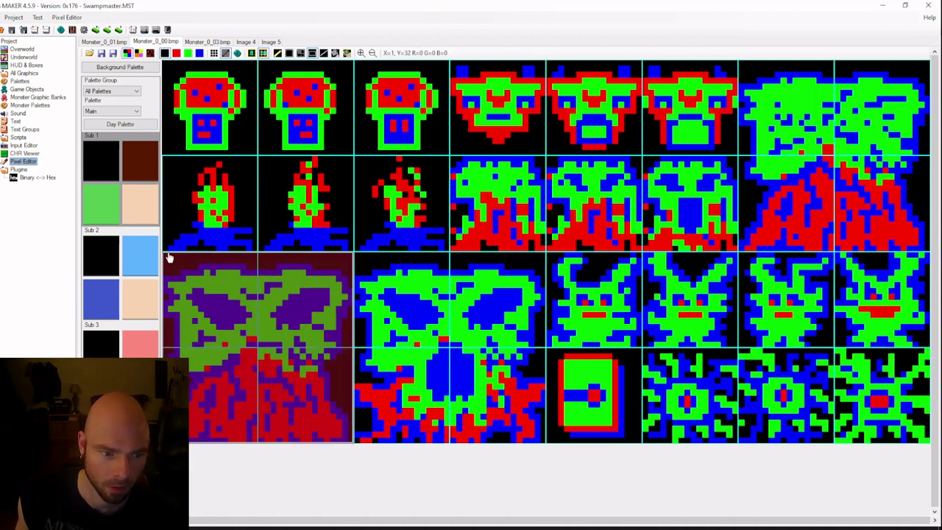
key(ctrl+v)
drag(250, 434, 932, 250)
key(Delete)
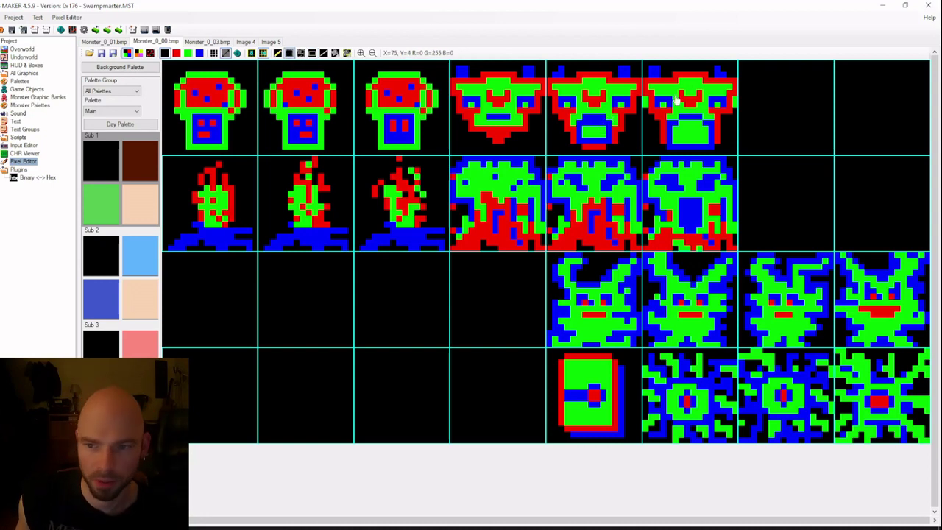
Copy the third horned mask face and the first long-eared monster into the first two empty tiles of the third row
drag(644, 63, 739, 155)
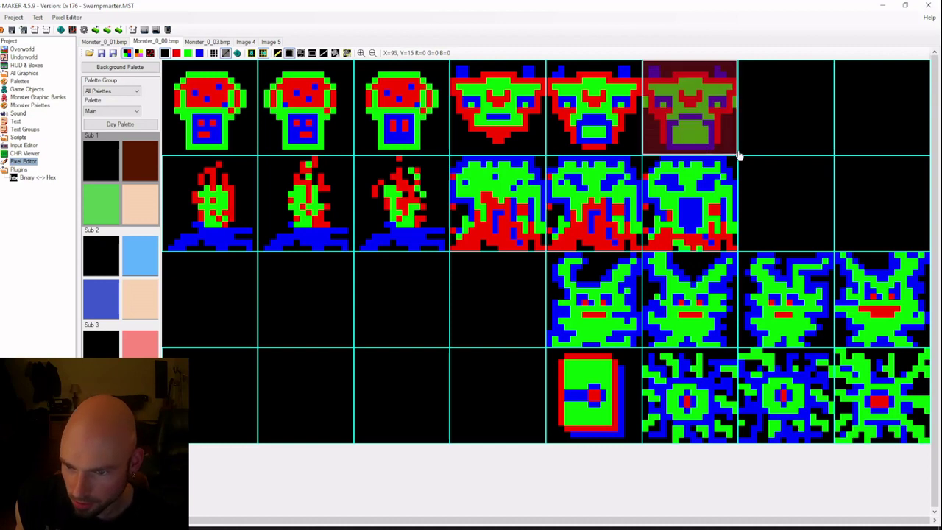
key(ctrl+c)
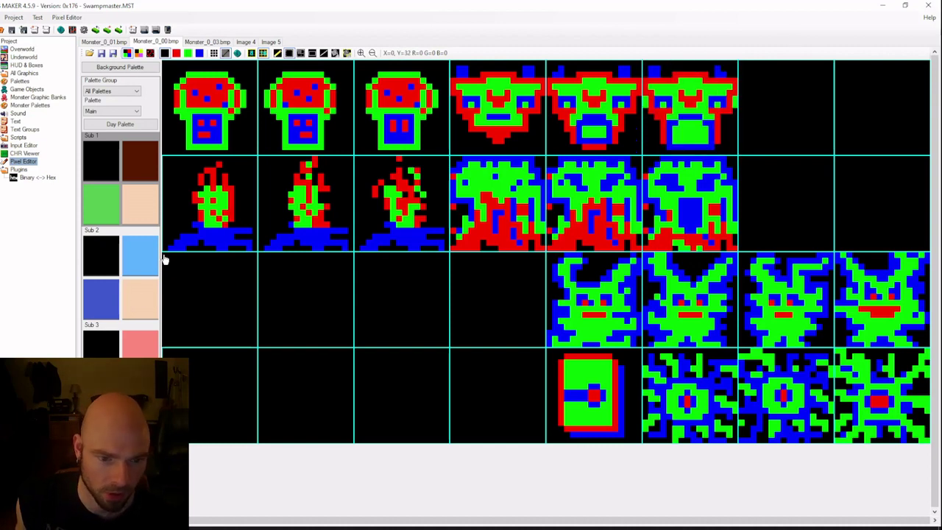
key(ctrl+v)
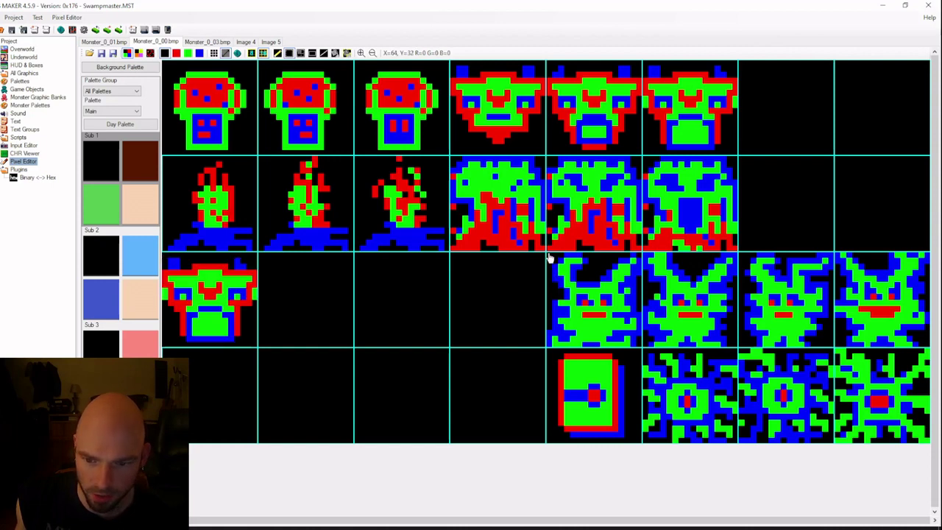
key(ctrl+v)
key(ctrl+z)
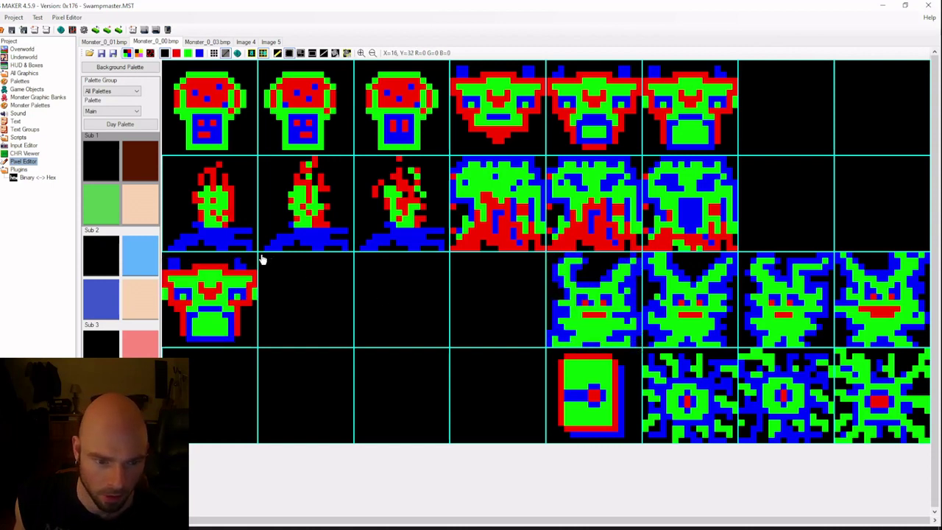
key(ctrl+v)
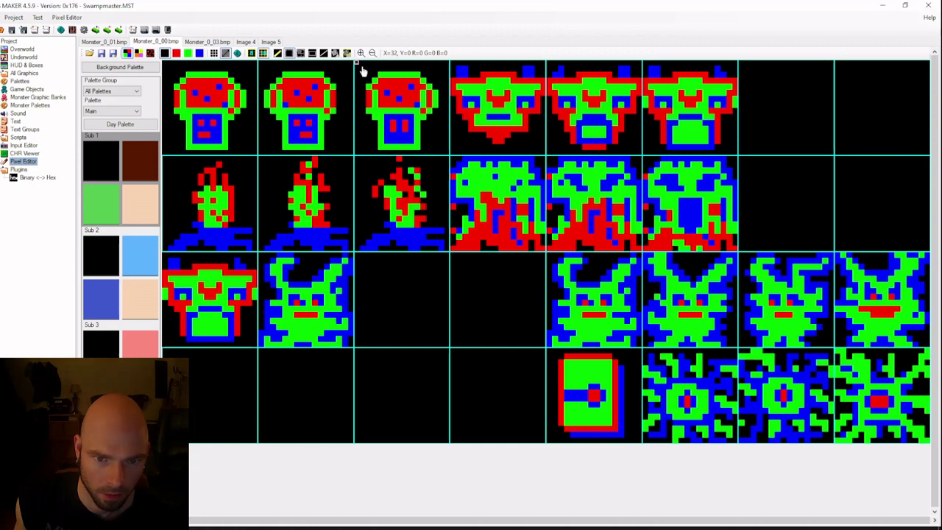
Copy the third mushroom and first spiky monster into the third row's empty tiles, and the small open-mouth monster into the fourth row's first tile
click(361, 259)
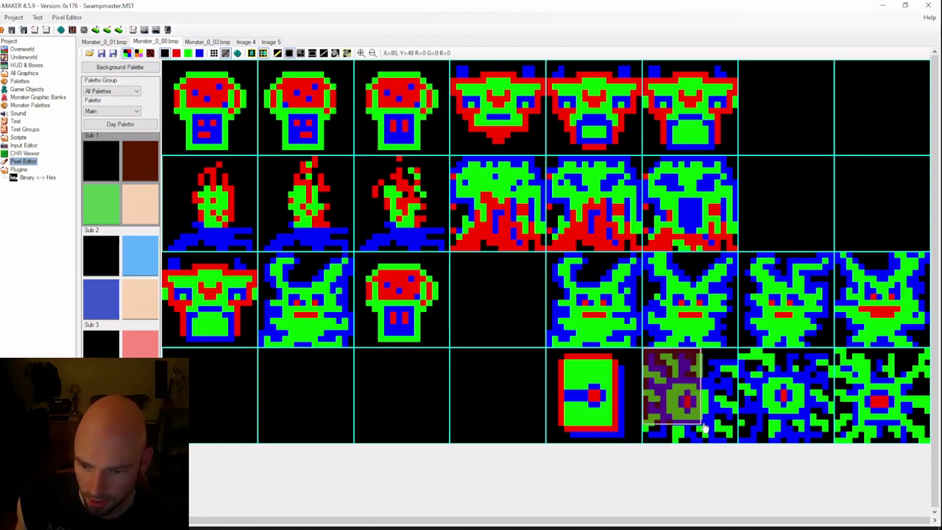
click(454, 261)
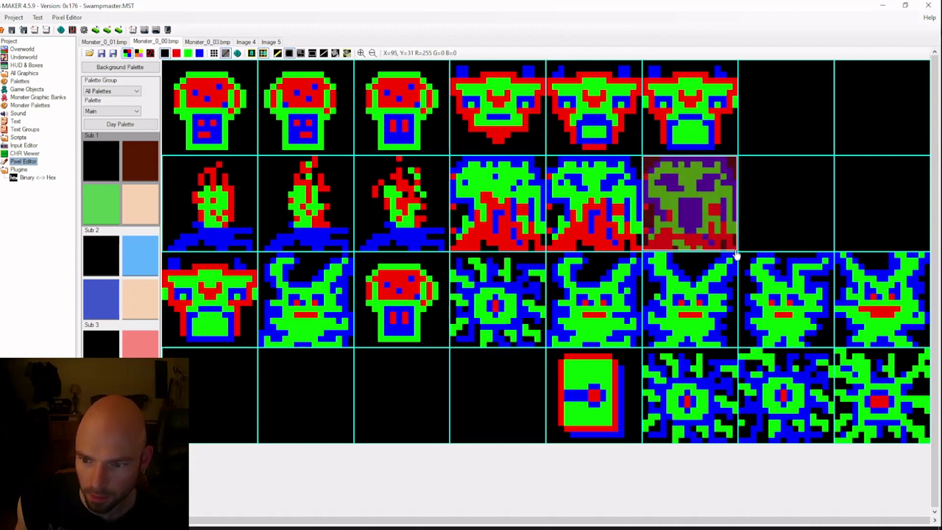
key(ctrl+v)
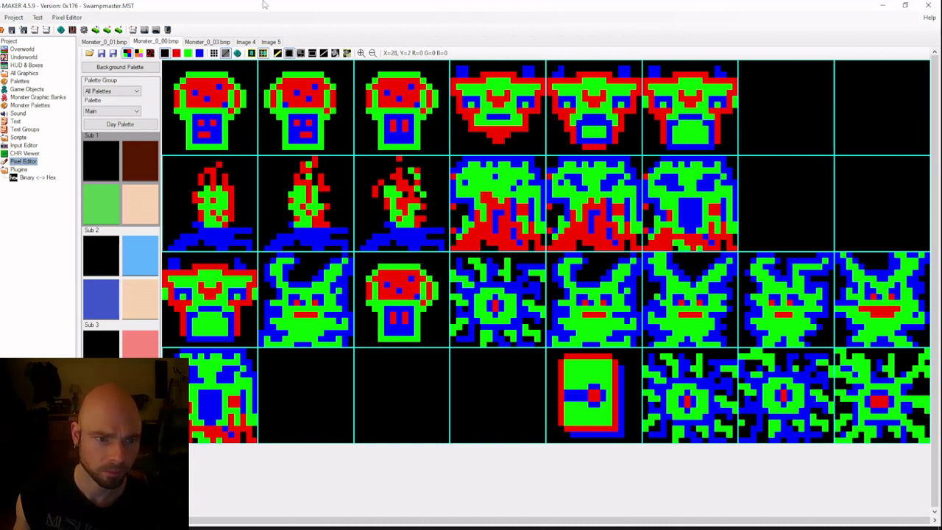
Compare the Monster_0_00.bmp and Monster_0_03.bmp sheets, ending on Monster_0_03.bmp
click(215, 42)
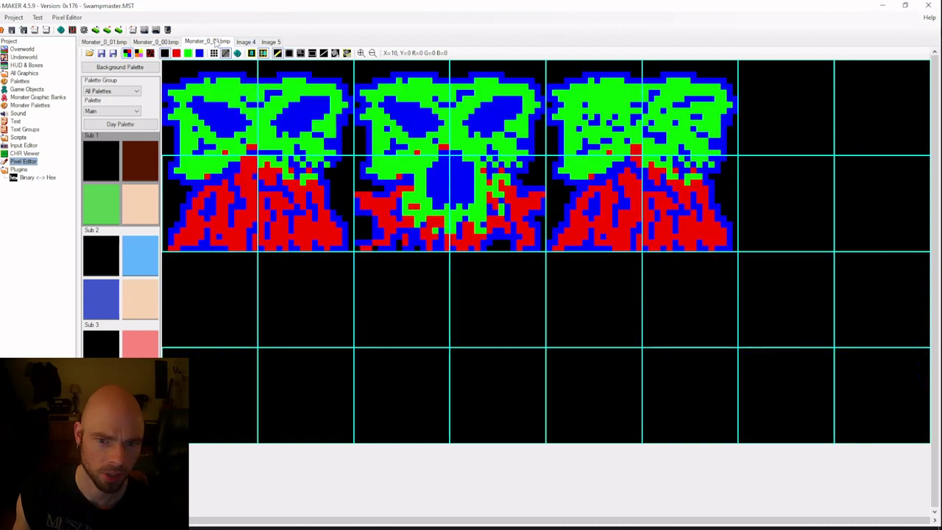
click(177, 41)
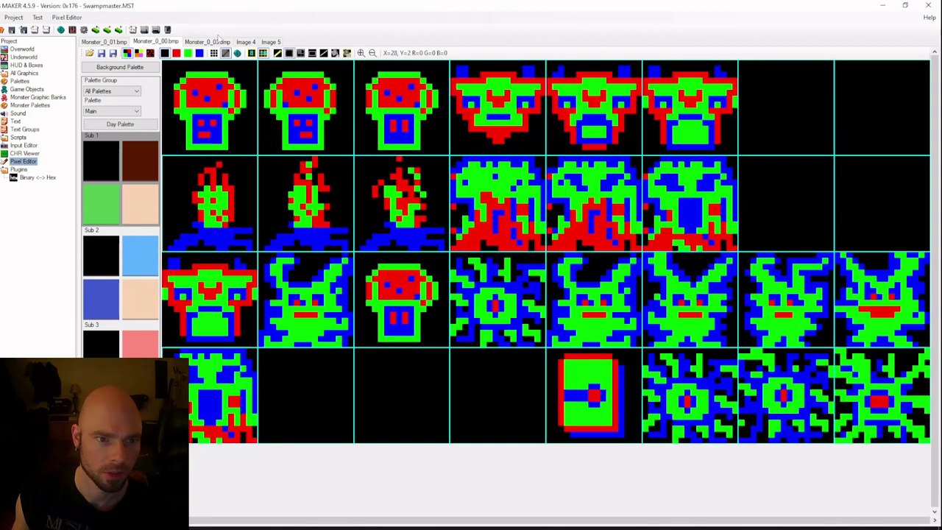
click(218, 41)
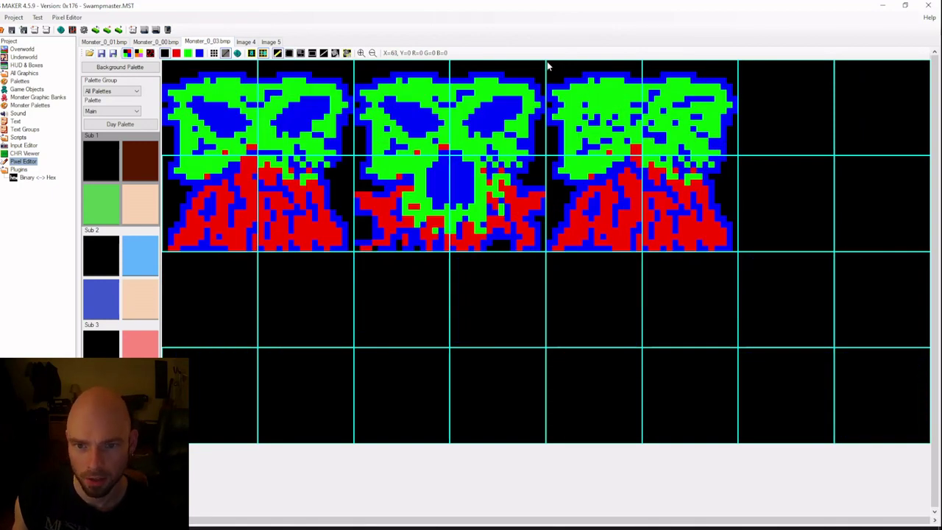
drag(568, 87, 606, 141)
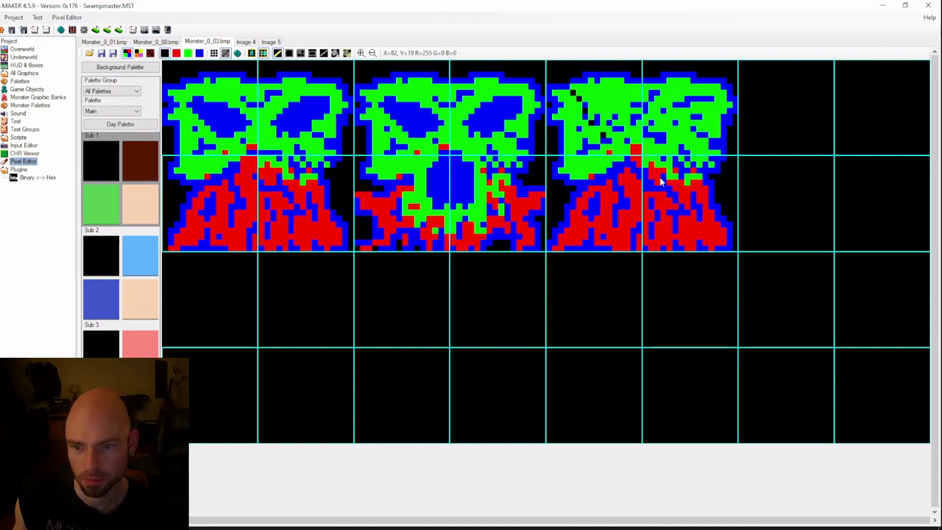
key(ctrl+z)
key(ctrl+z)
Duplicate the large open-mouth monster frame into the last 2x2 slot of the upper two rows in Monster_0_03.bmp and save the sheet
click(288, 54)
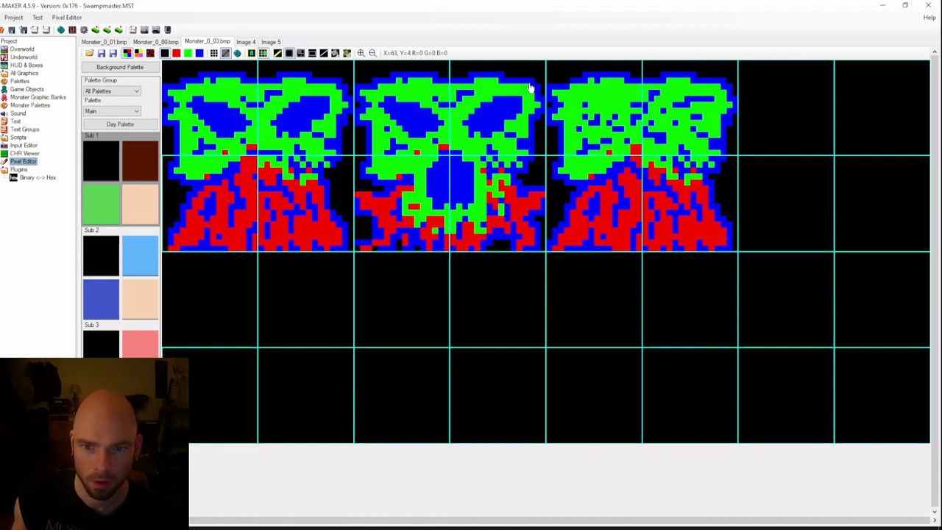
drag(547, 66, 739, 253)
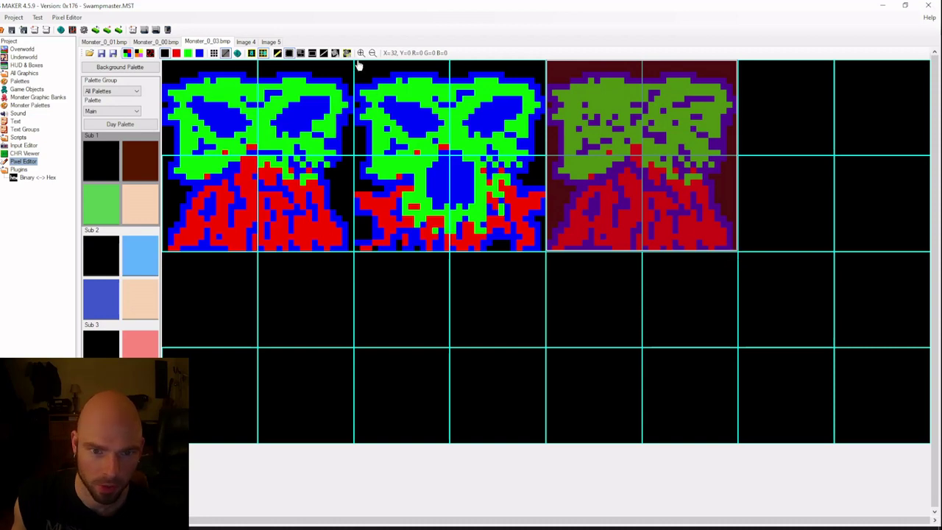
drag(359, 64, 545, 252)
key(ctrl+c)
key(ctrl+v)
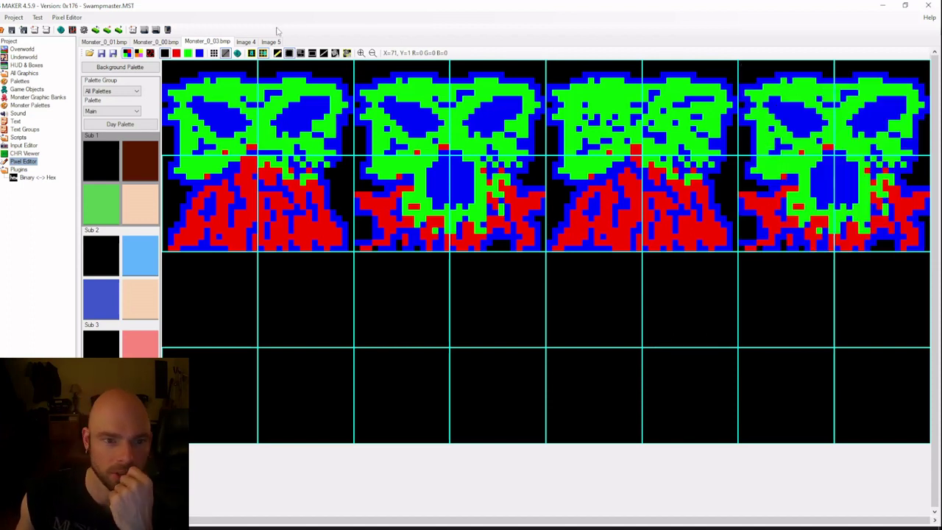
click(101, 54)
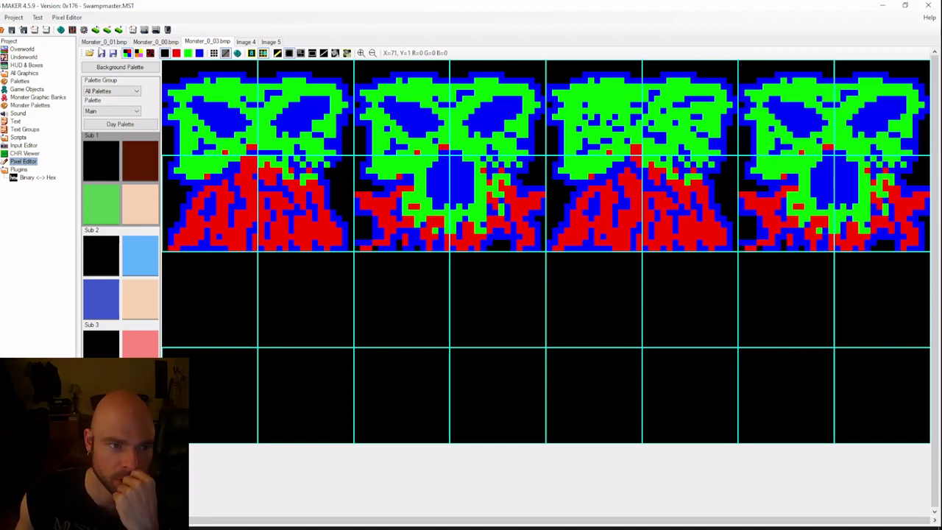
On Monster_0_00.bmp, draw green lines along the upper and right edges of the four-column block covering the lower two rows
click(103, 43)
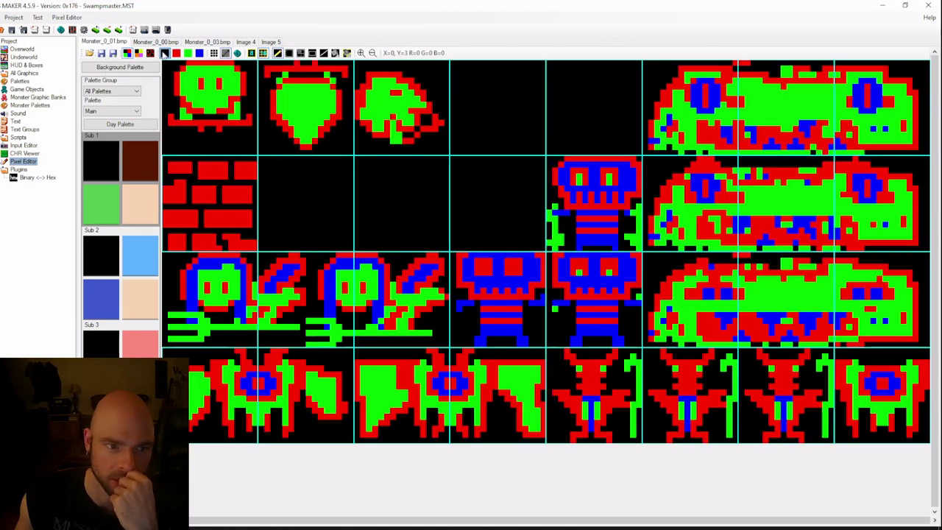
click(155, 42)
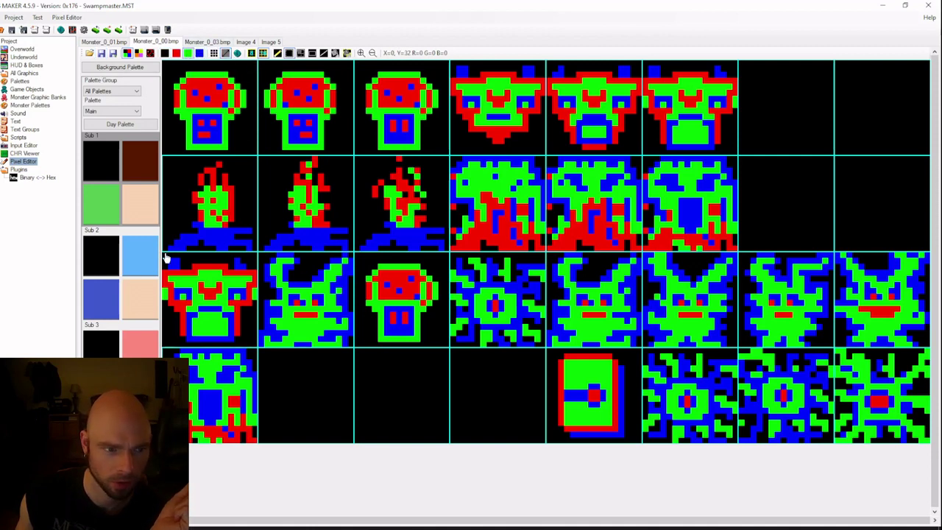
click(323, 53)
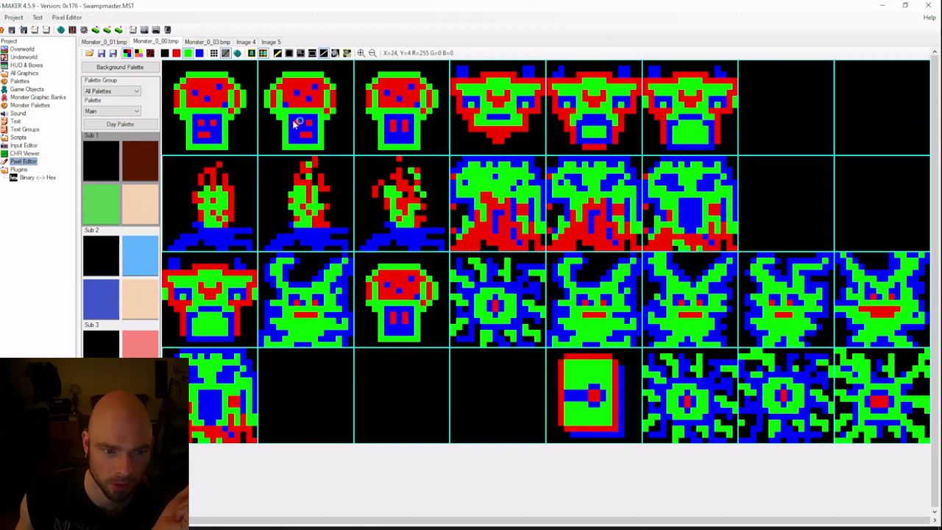
drag(174, 254, 545, 258)
drag(544, 259, 545, 444)
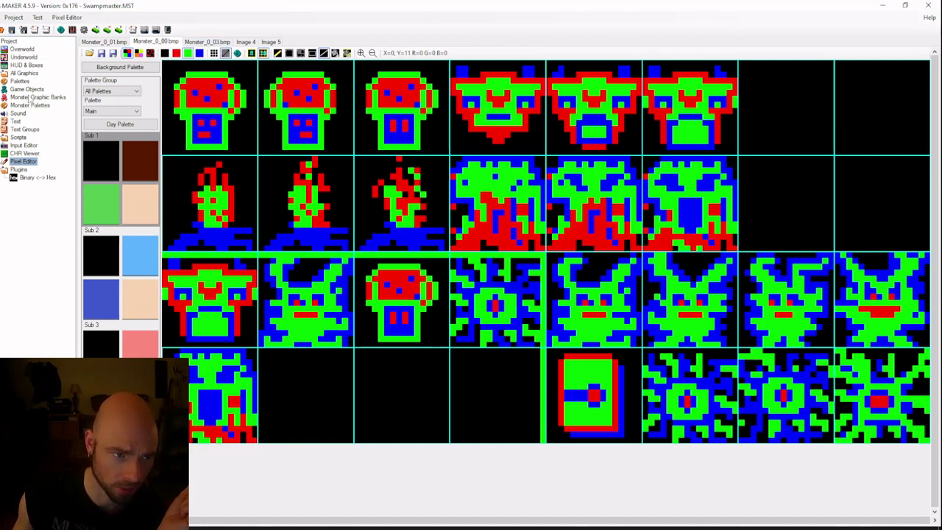
Open the MimicTreeGiant monster from the Monsters of Graphics Bank 0
click(4, 90)
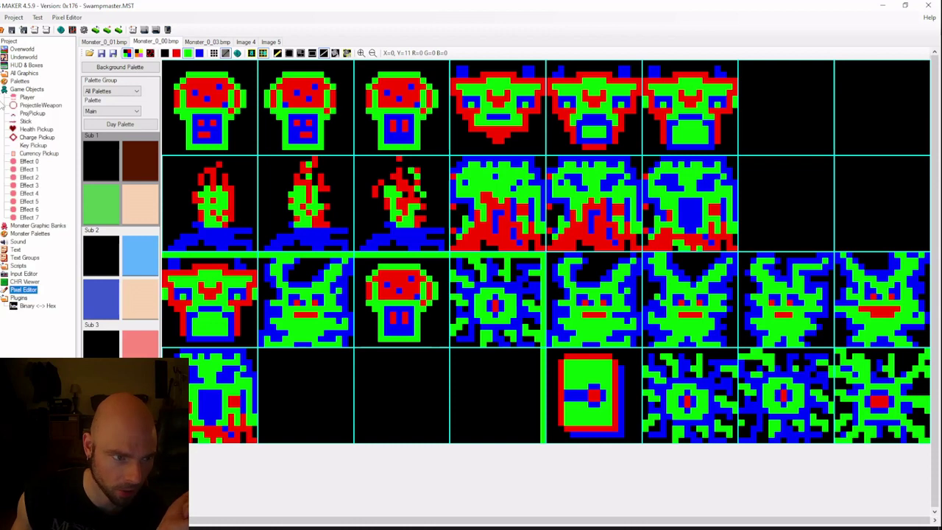
click(4, 90)
click(5, 97)
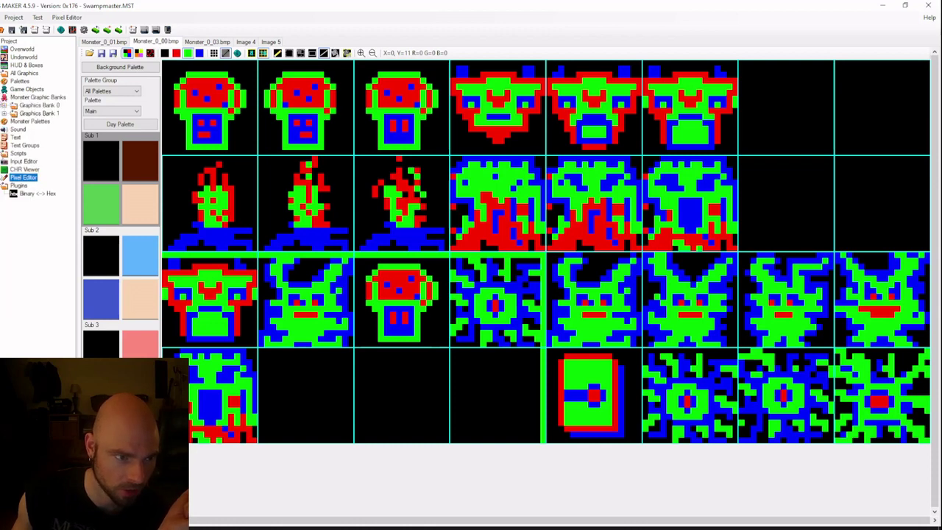
click(5, 105)
click(13, 114)
click(62, 195)
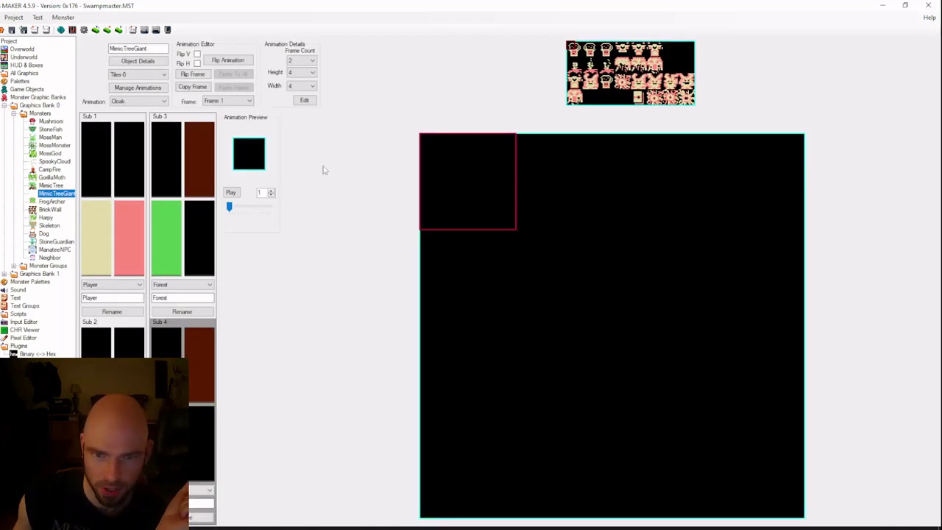
Go through the tilesets from Tiles-1 onward and set MimicTreeGiant's tileset to Tiles-3
click(157, 75)
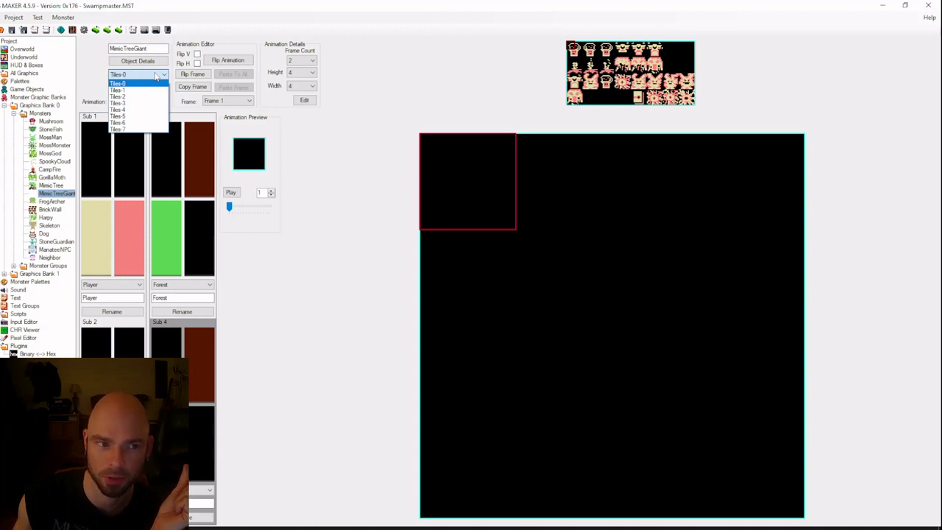
click(147, 90)
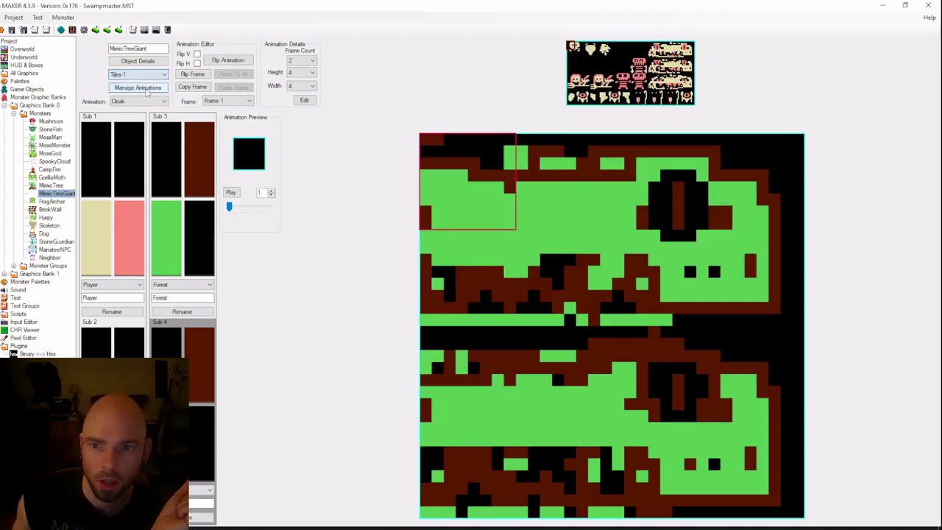
click(147, 74)
click(147, 89)
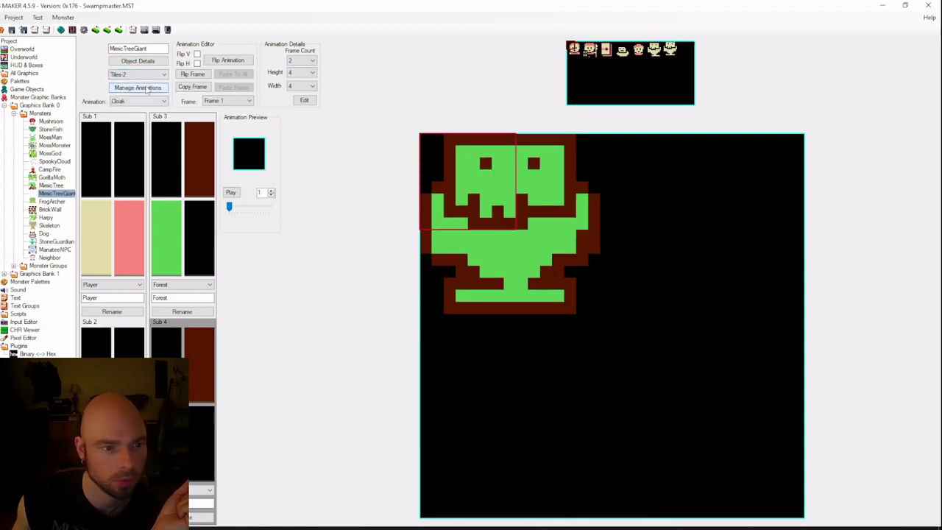
click(139, 75)
click(143, 107)
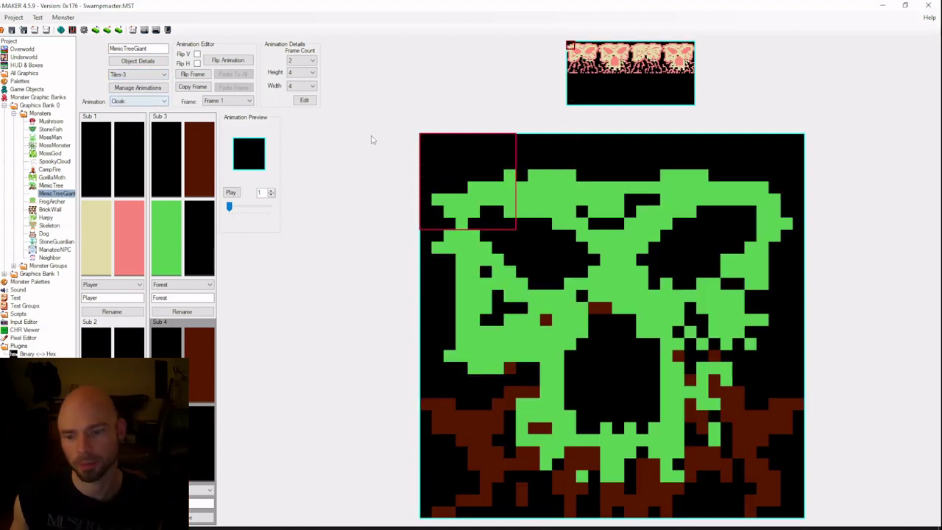
Inspect Frame 1 and Frame 2 of the Cloak animation and play its preview, ending on Frame 1
click(231, 101)
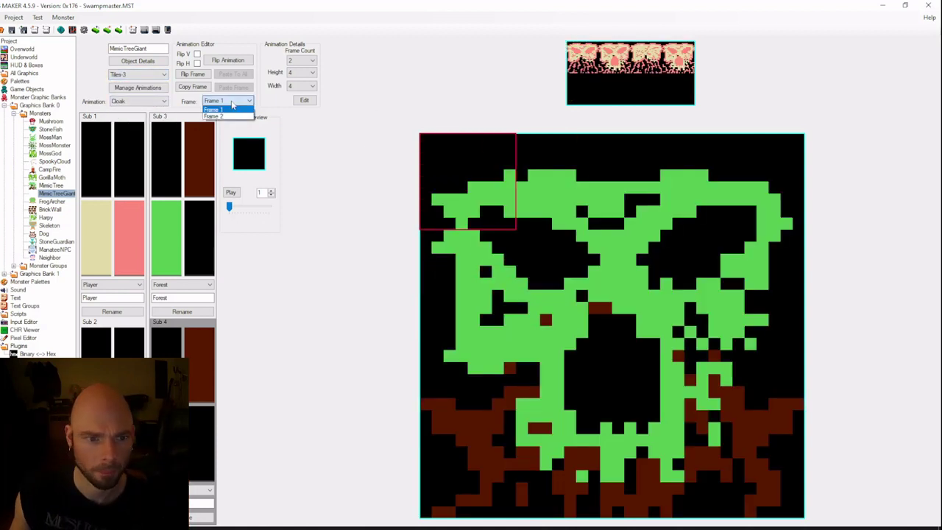
click(229, 109)
click(234, 192)
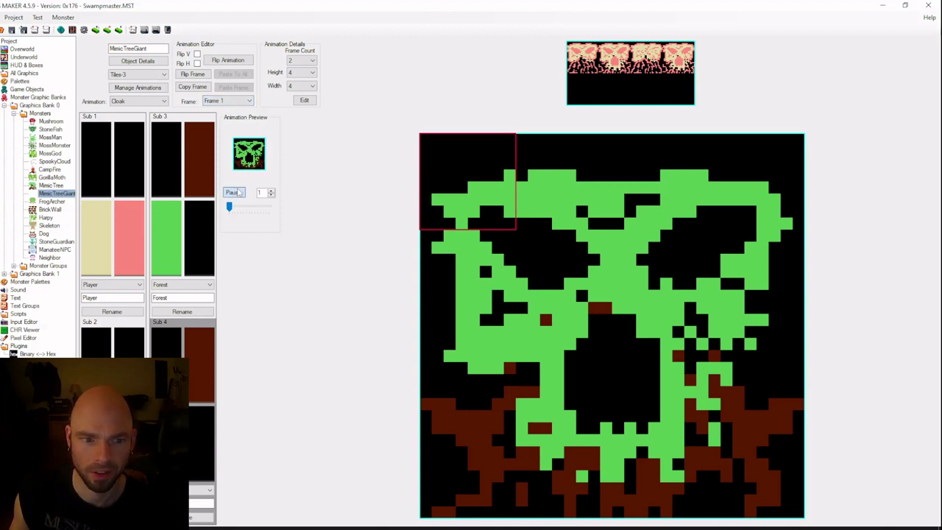
click(234, 192)
click(243, 101)
click(237, 120)
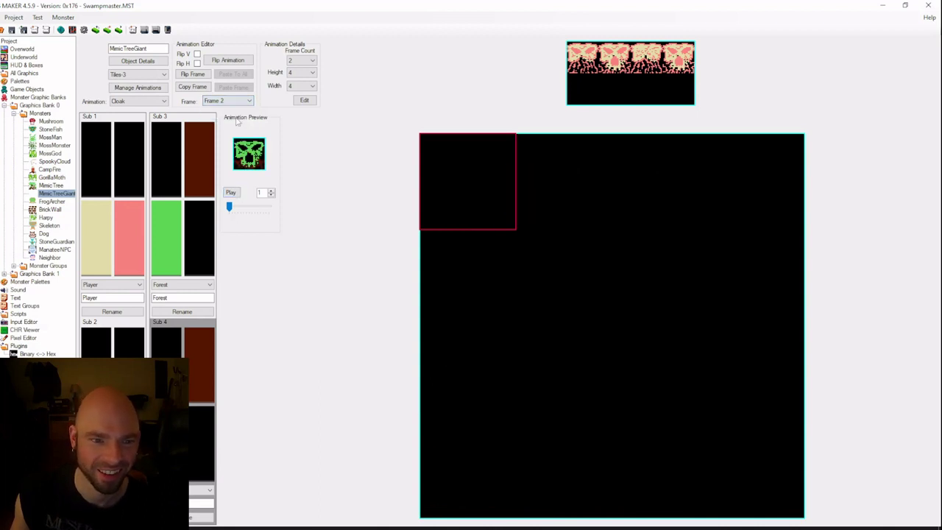
click(243, 101)
click(230, 109)
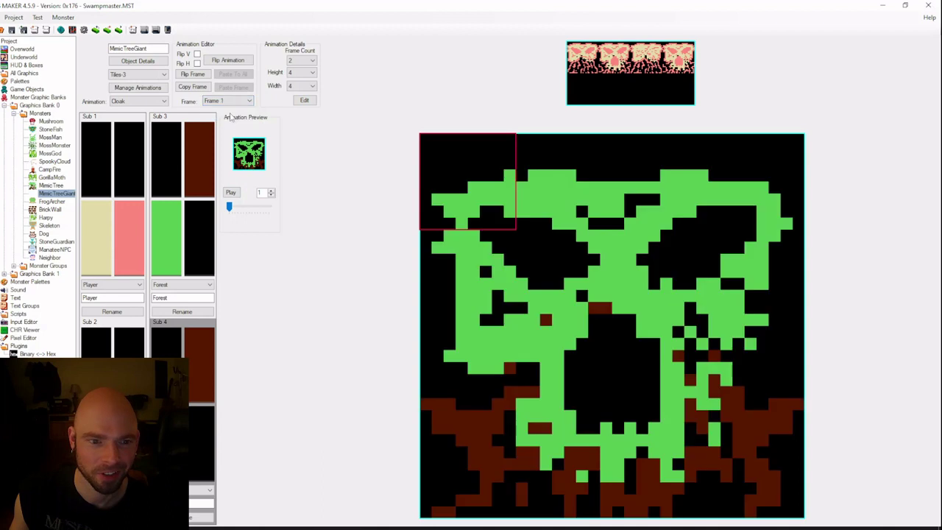
Fill Frame 1 of the Cloak animation with the third giant tree, the faceless one, from the tilesheet
click(159, 100)
click(175, 110)
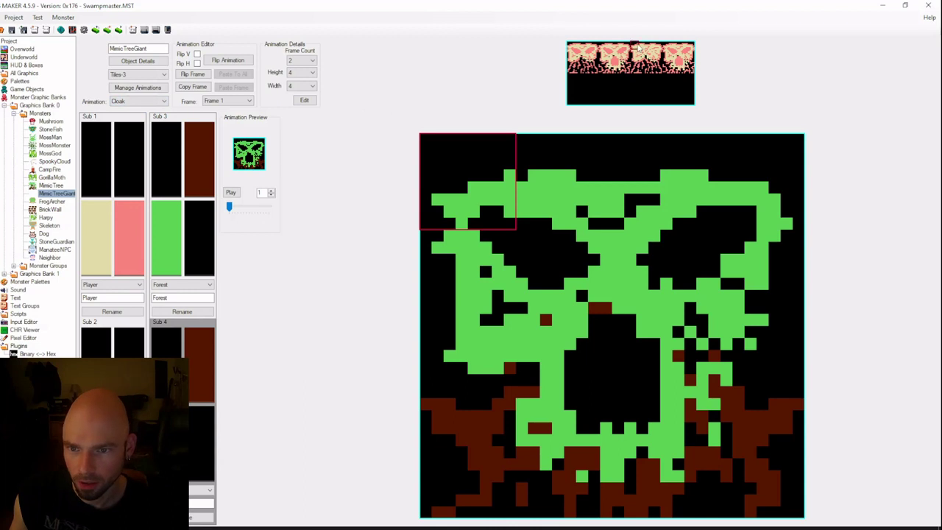
click(662, 72)
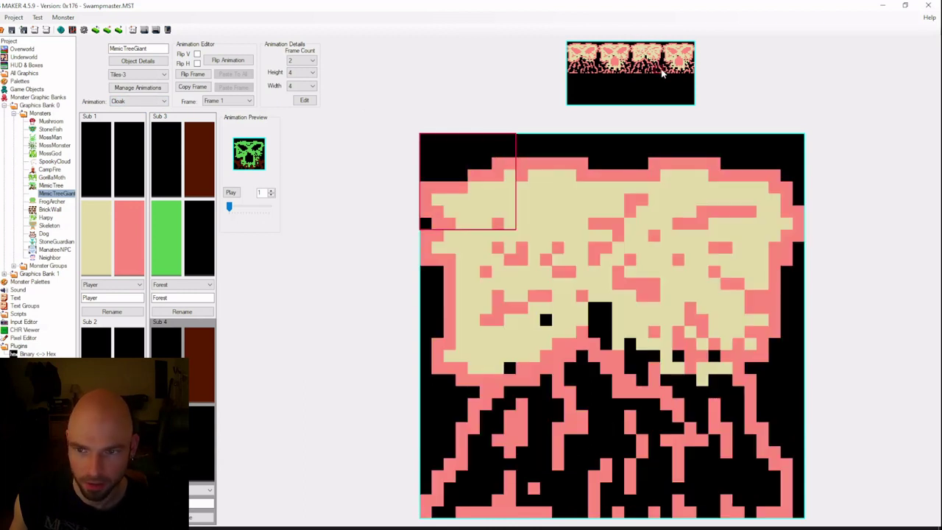
Apply the Sub 4 palette to all four tiles in the first row of Cloak Frame 1
click(170, 248)
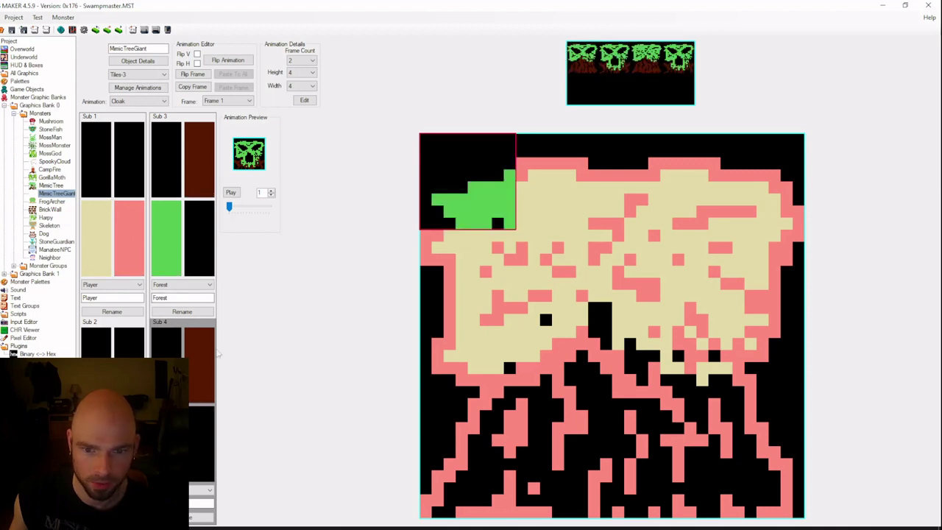
click(525, 185)
click(215, 375)
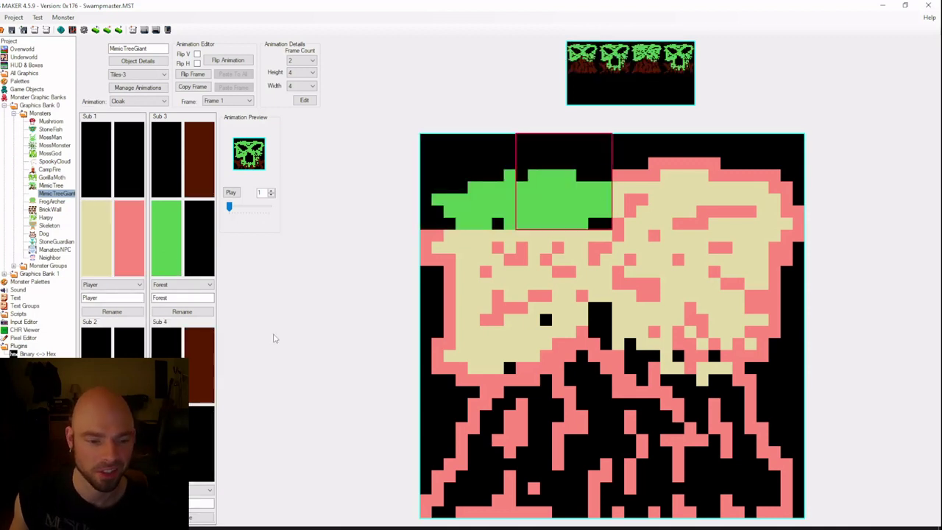
click(660, 184)
click(215, 364)
click(724, 184)
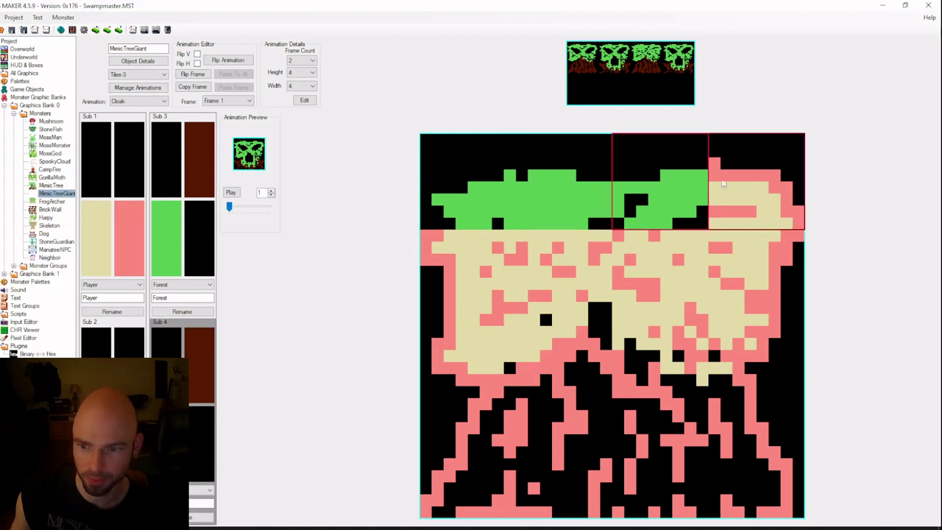
click(211, 359)
Recolor the four tiles in the second row of Cloak Frame 1 with the Sub 4 palette
click(480, 273)
click(194, 364)
click(548, 276)
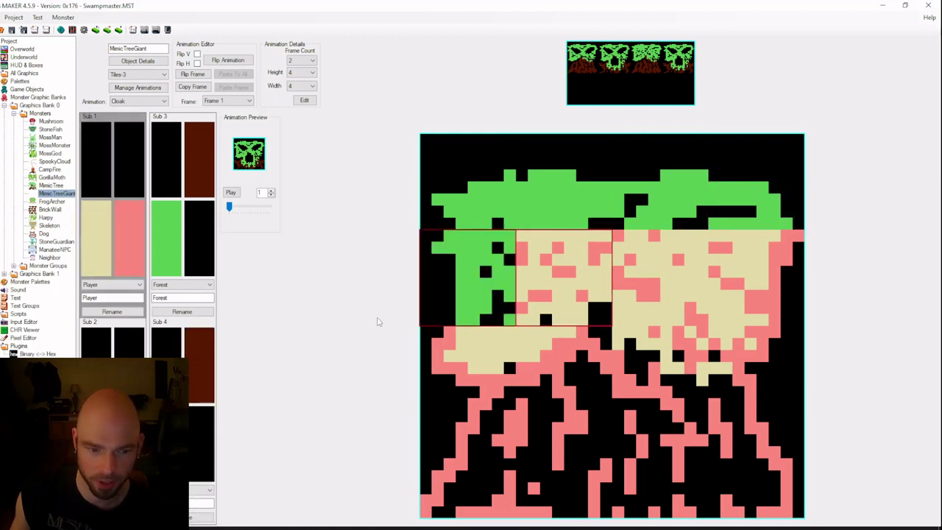
click(205, 365)
click(637, 272)
click(205, 365)
click(764, 269)
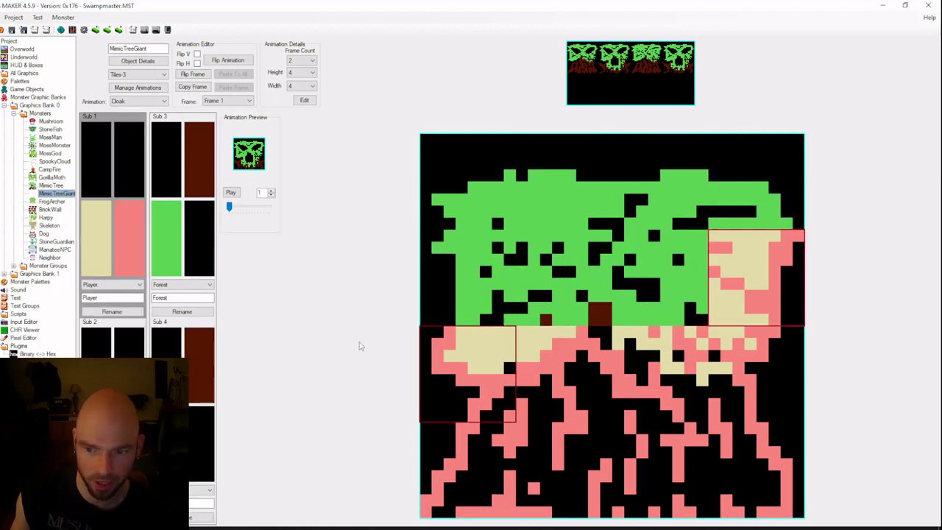
click(204, 365)
Assign the Sub 4 palette to each tile in the third row of Cloak Frame 1
click(471, 371)
click(200, 375)
click(563, 371)
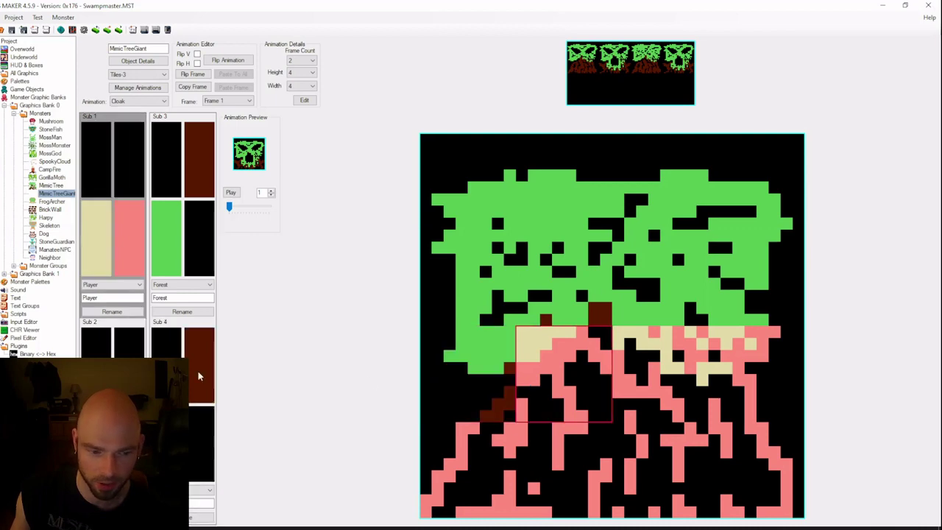
click(197, 376)
click(208, 367)
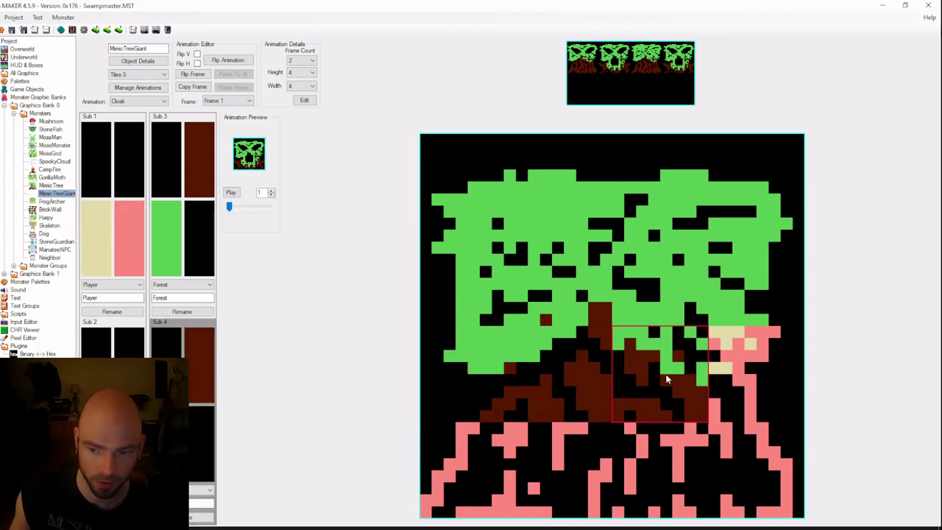
click(207, 369)
Apply the Sub 4 palette to the four tiles in the last row of Cloak Frame 1
click(443, 454)
click(206, 398)
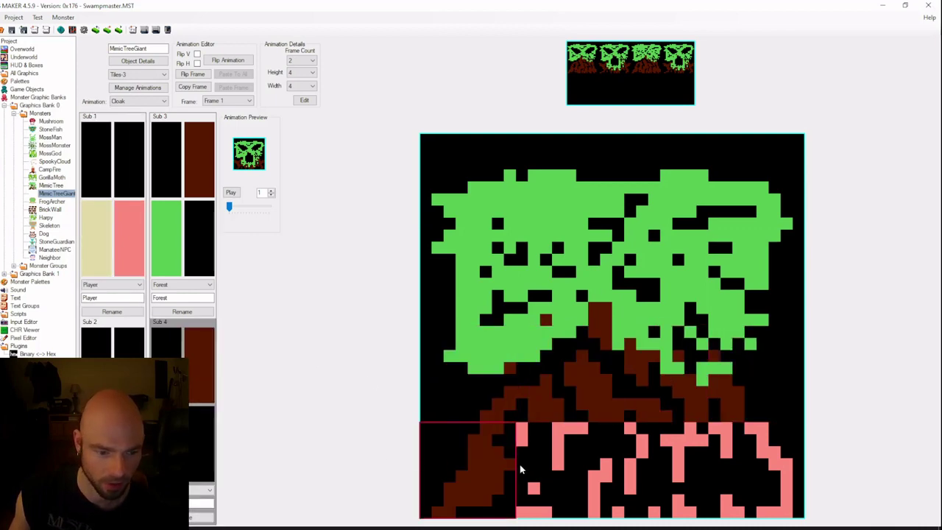
click(563, 457)
click(202, 361)
click(625, 452)
click(201, 379)
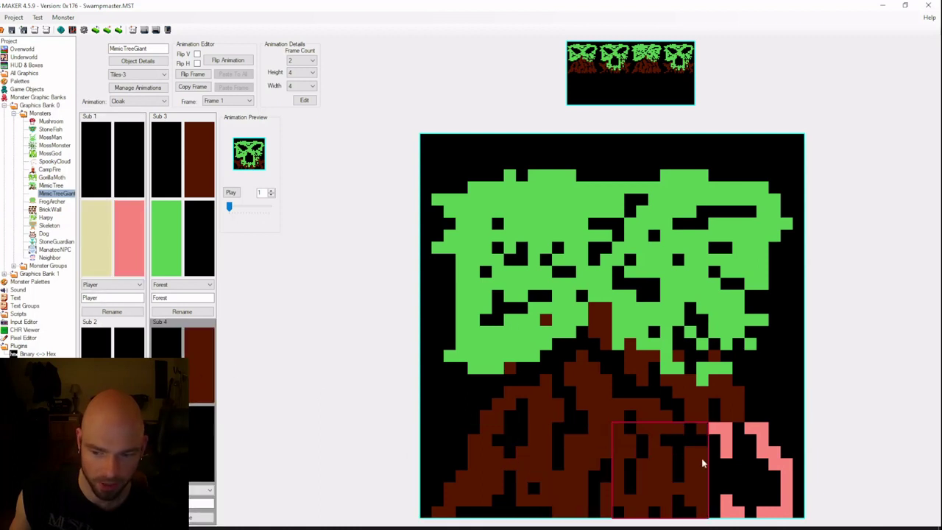
click(743, 460)
click(205, 359)
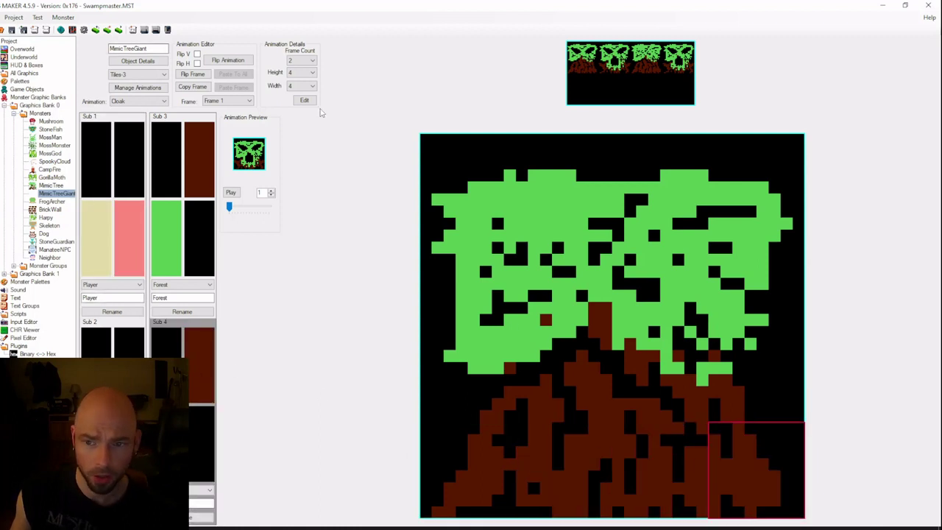
Fill Frame 2 of the Cloak animation with the first giant tree, the closed-mouth face, from the tilesheet
click(243, 101)
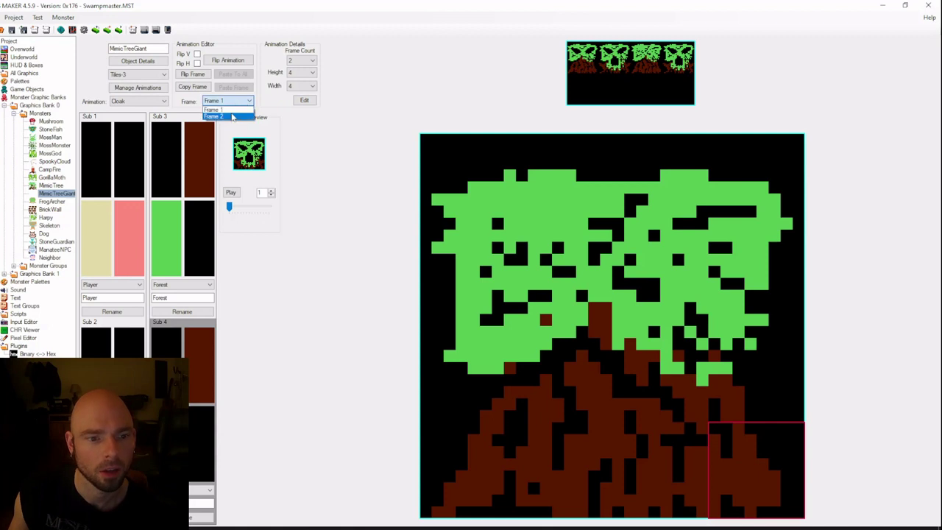
click(221, 109)
click(242, 101)
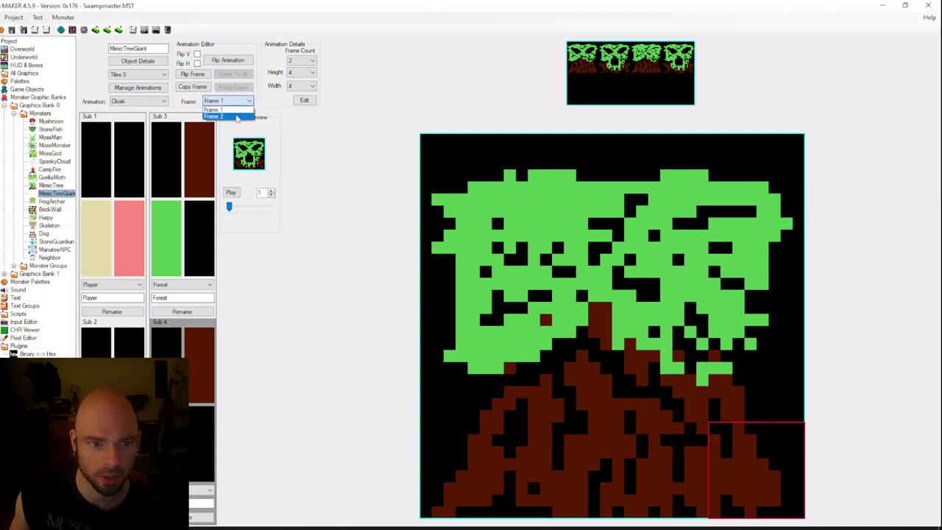
click(232, 116)
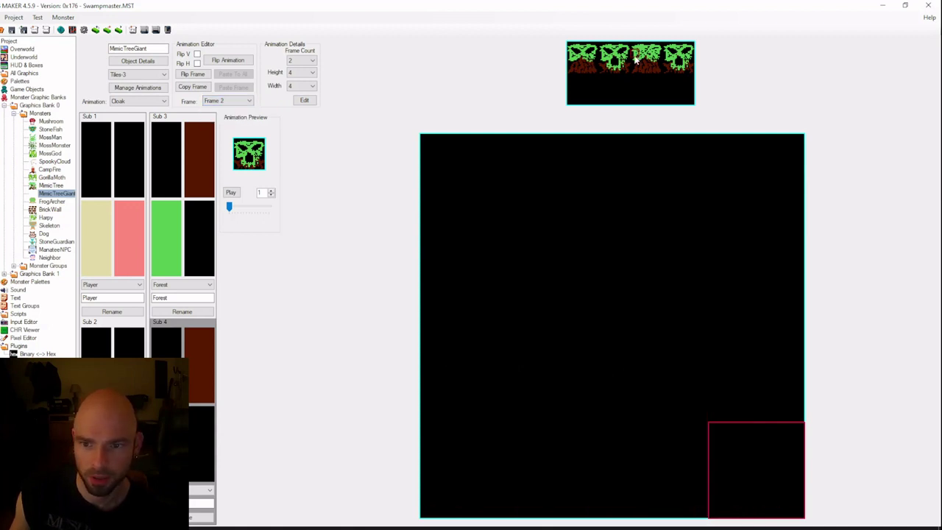
click(595, 69)
click(434, 148)
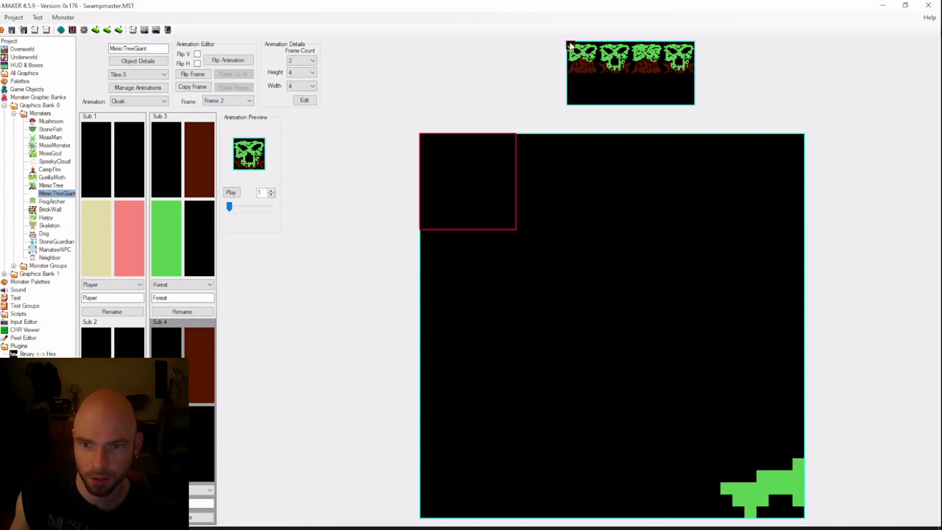
drag(568, 42, 594, 74)
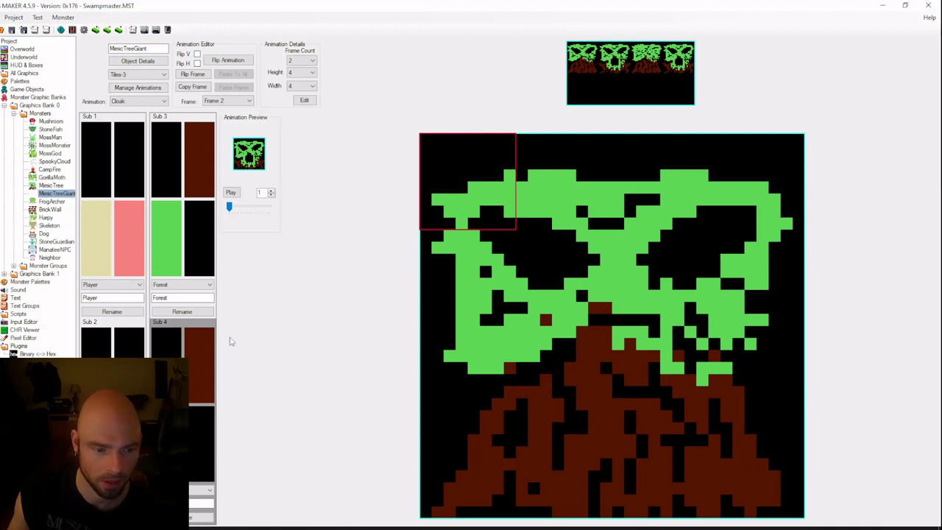
Compare the faceless and face frames of the Cloak animation and play its preview
click(242, 101)
click(221, 109)
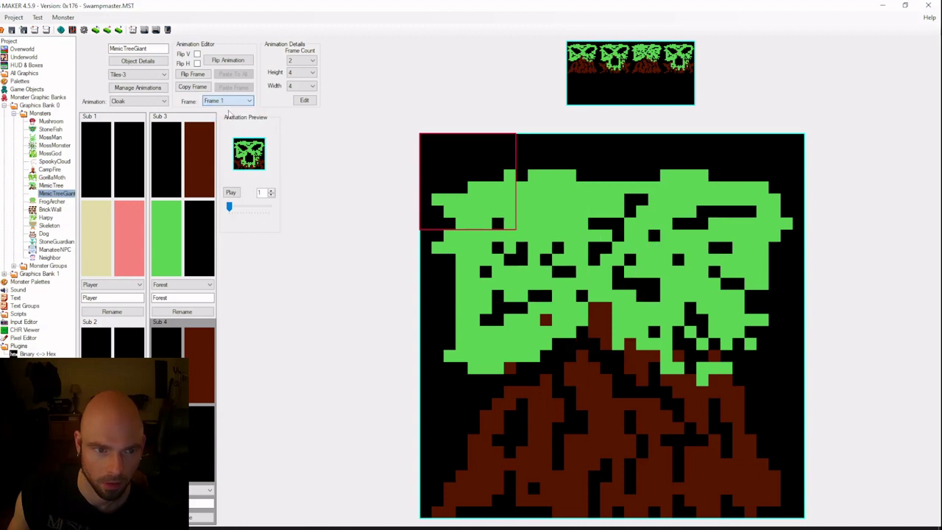
click(242, 101)
click(220, 117)
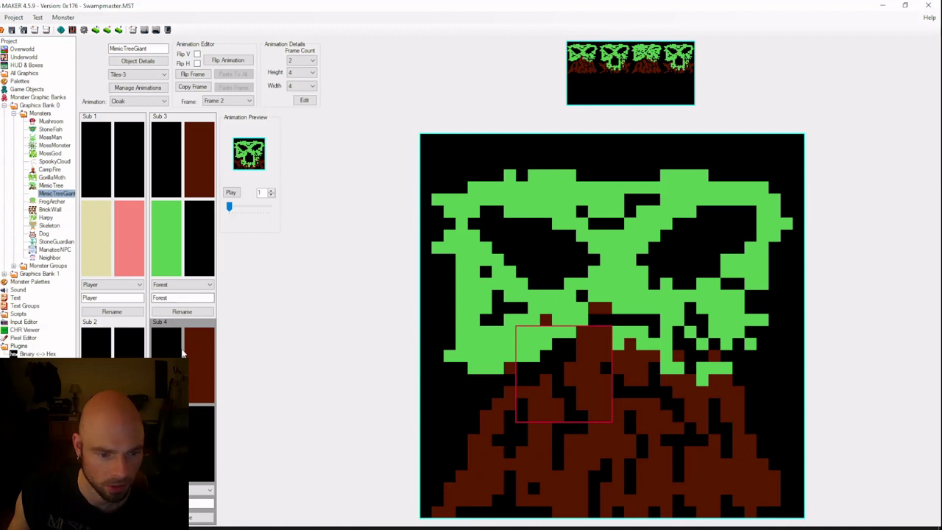
click(226, 102)
click(223, 110)
click(227, 102)
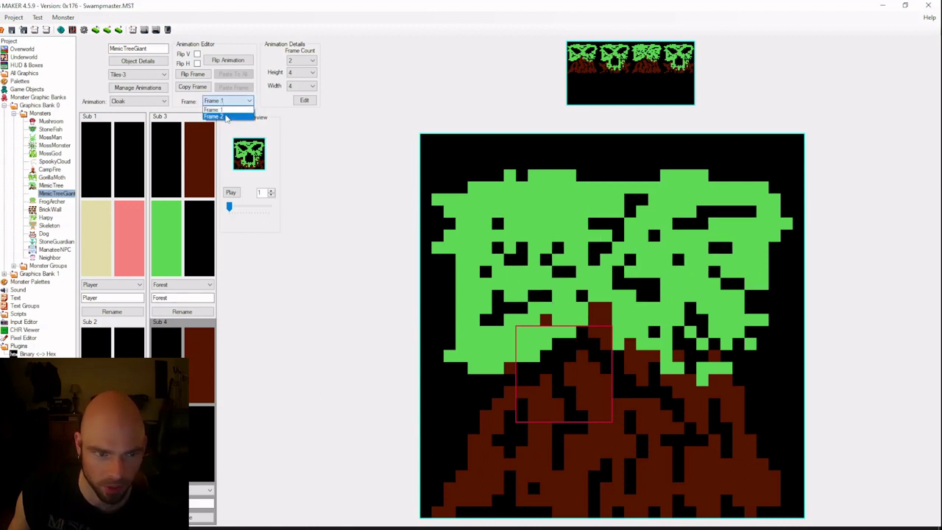
click(221, 117)
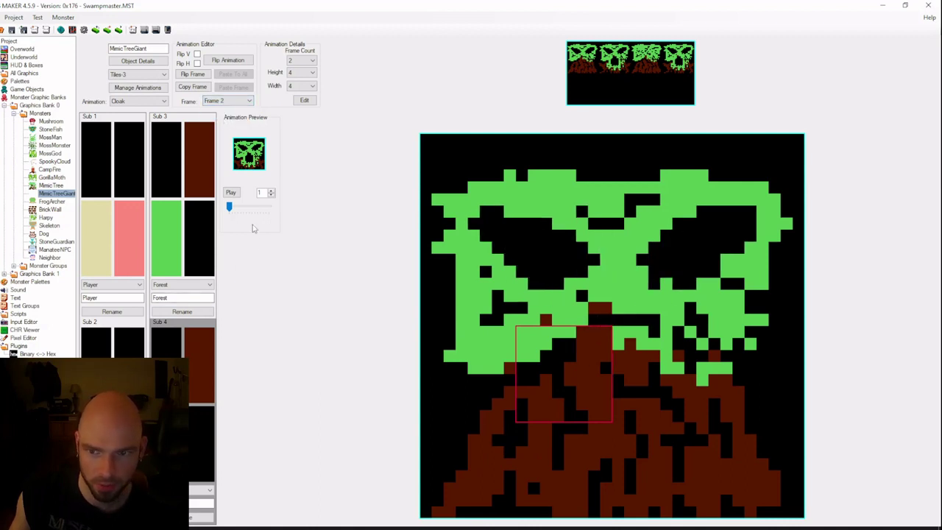
click(231, 192)
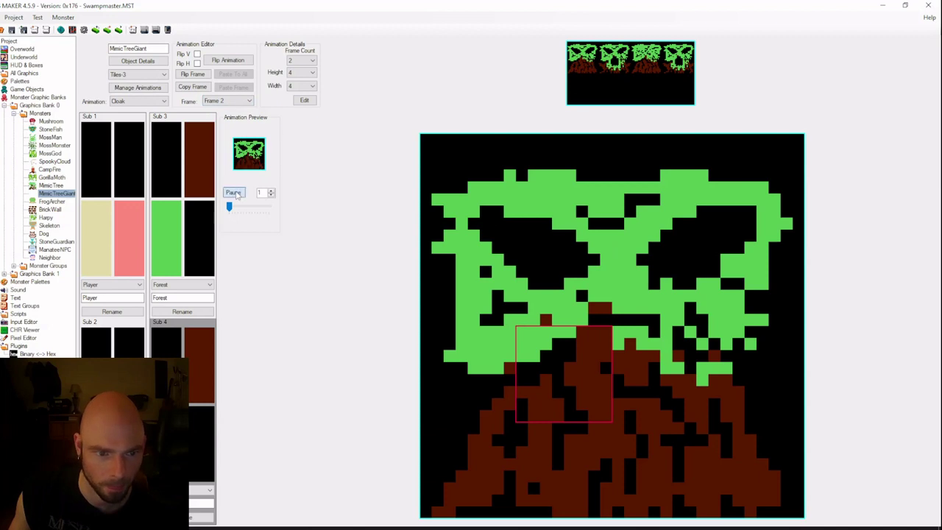
click(236, 193)
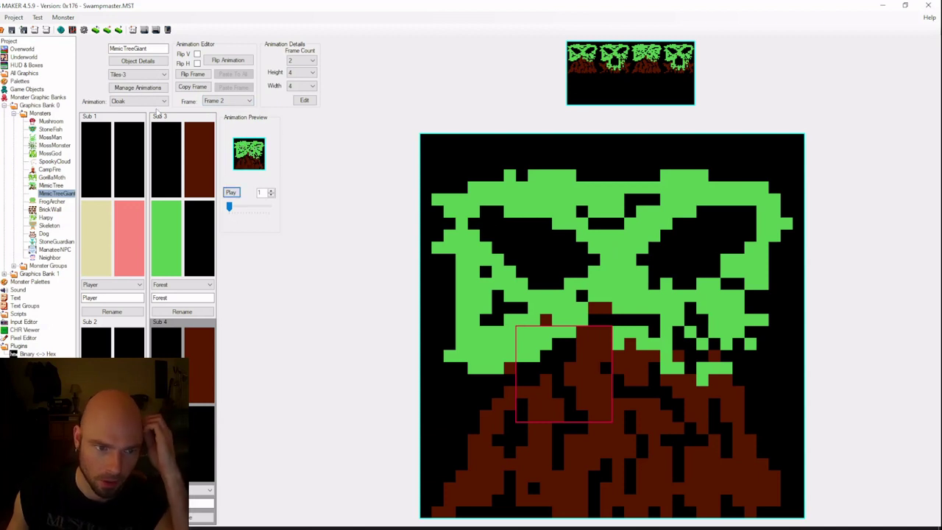
Fill Frame 1 of the Attack animation with the second giant tree, the open-mouth face, from the tilesheet
click(143, 101)
click(145, 117)
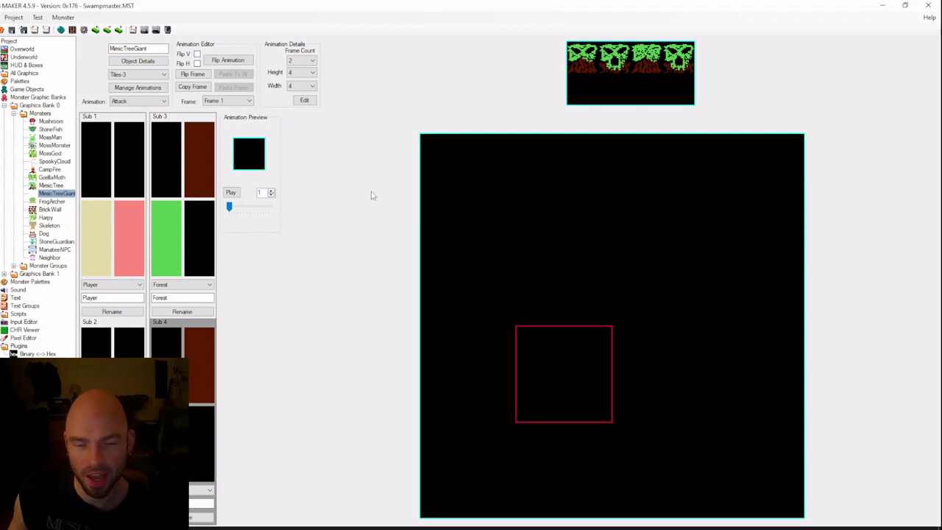
click(237, 101)
click(237, 108)
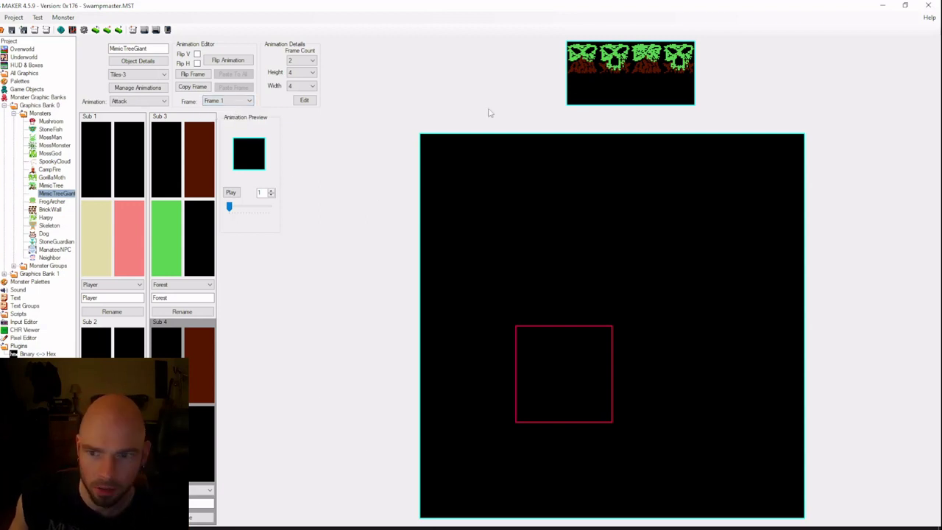
click(622, 67)
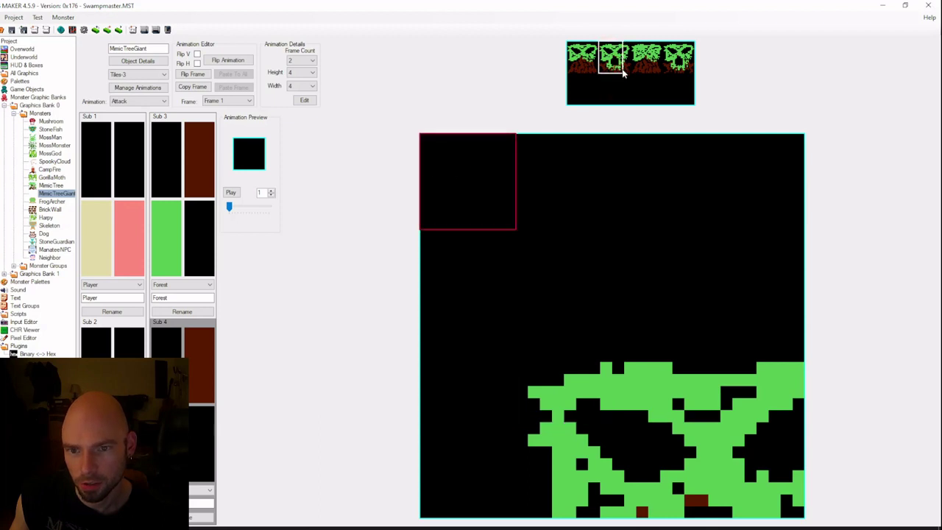
click(614, 65)
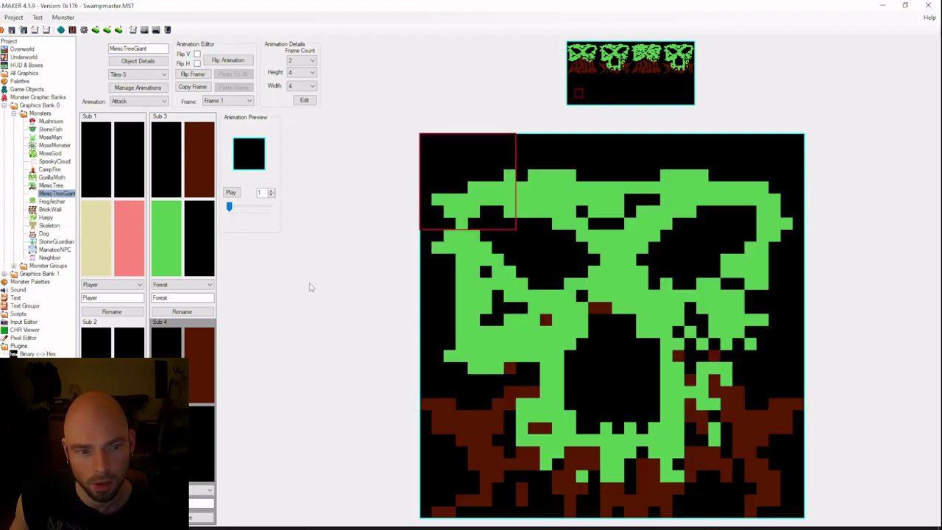
Fill Frame 2 of the Attack animation with the first giant tree, the closed-mouth face
click(237, 100)
click(243, 118)
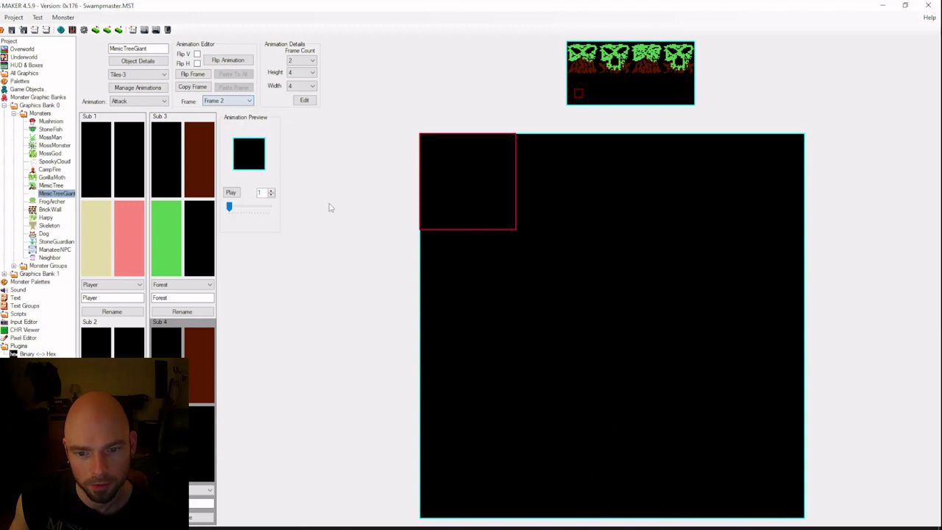
click(597, 71)
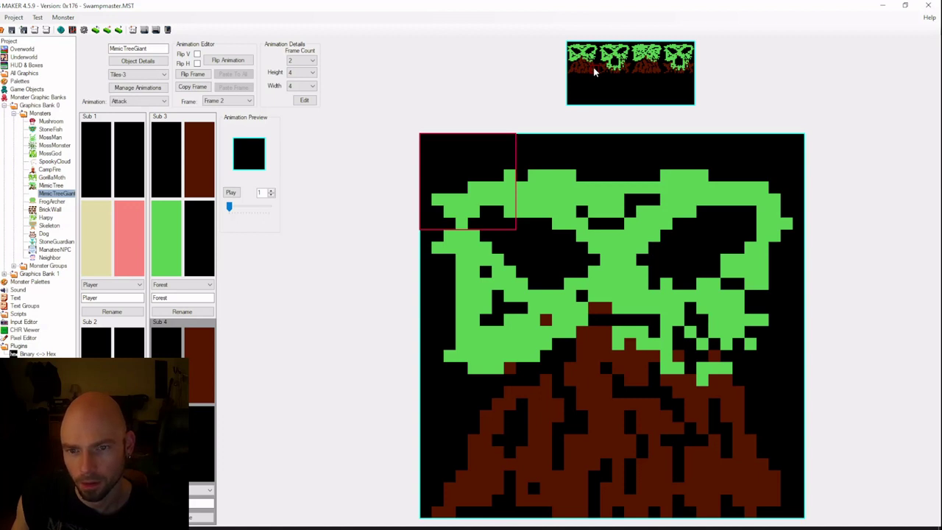
Compare the frames of the Cloak and Attack animations to check which tree each one shows
click(226, 101)
click(229, 108)
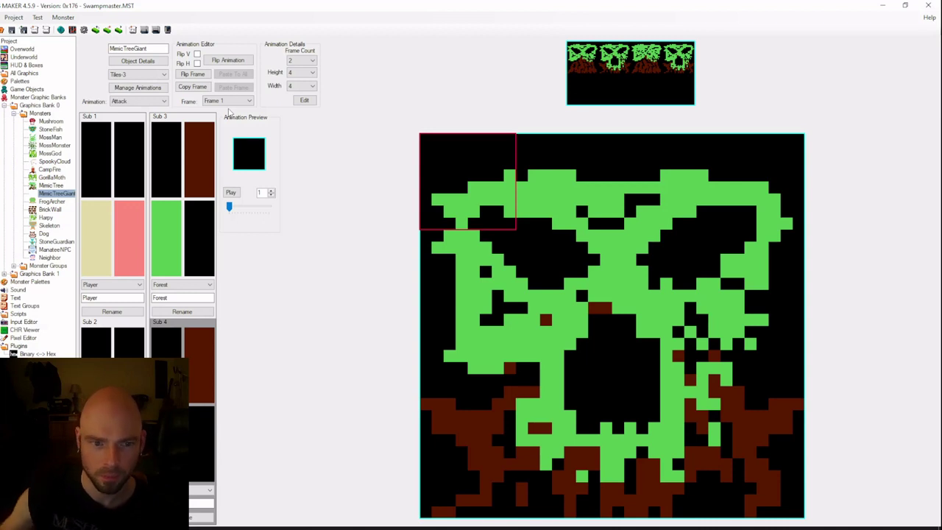
click(136, 101)
click(122, 109)
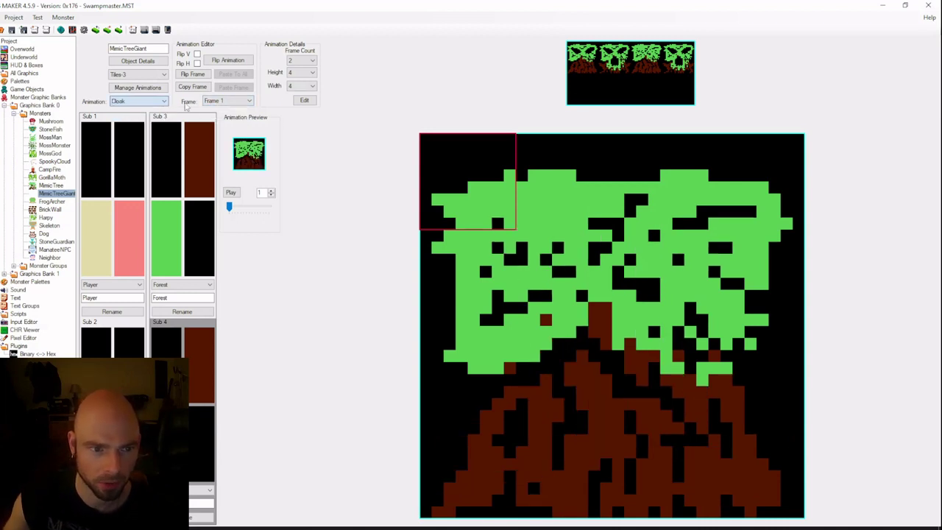
click(137, 101)
click(125, 116)
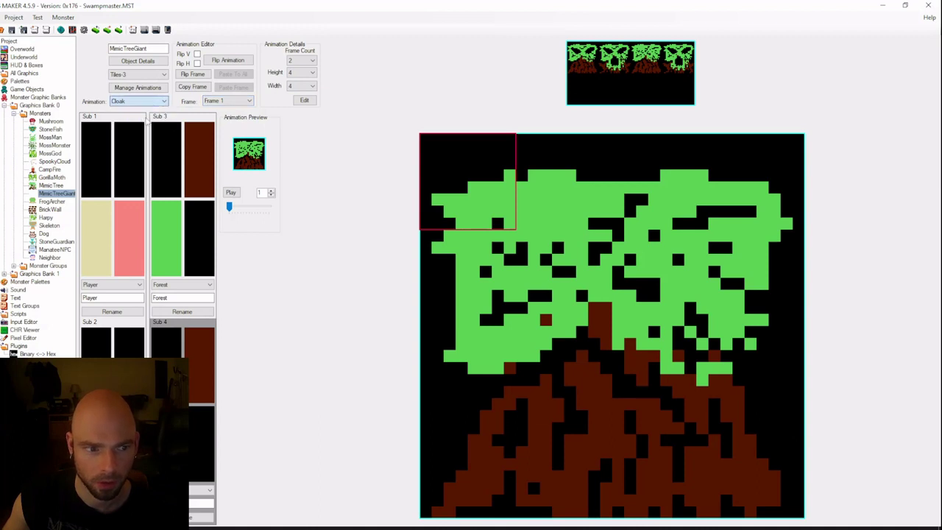
click(220, 101)
click(213, 115)
click(230, 101)
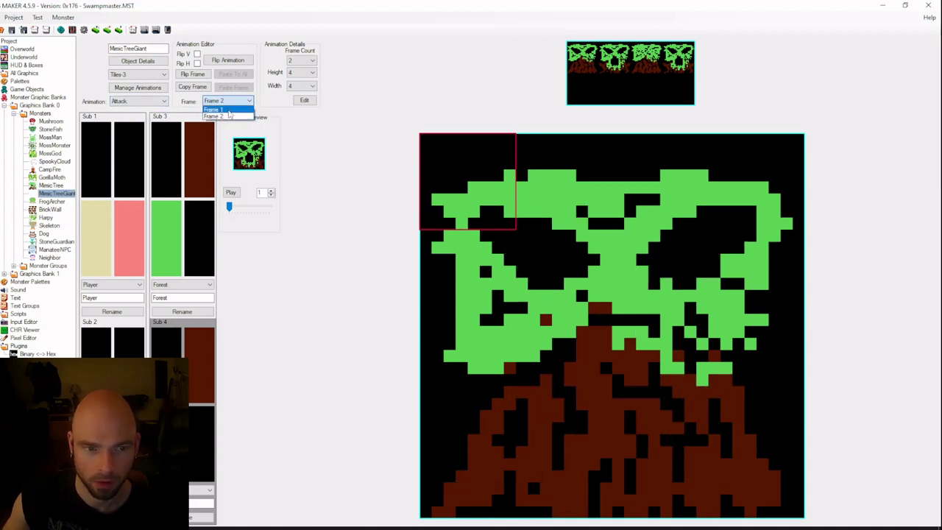
click(228, 109)
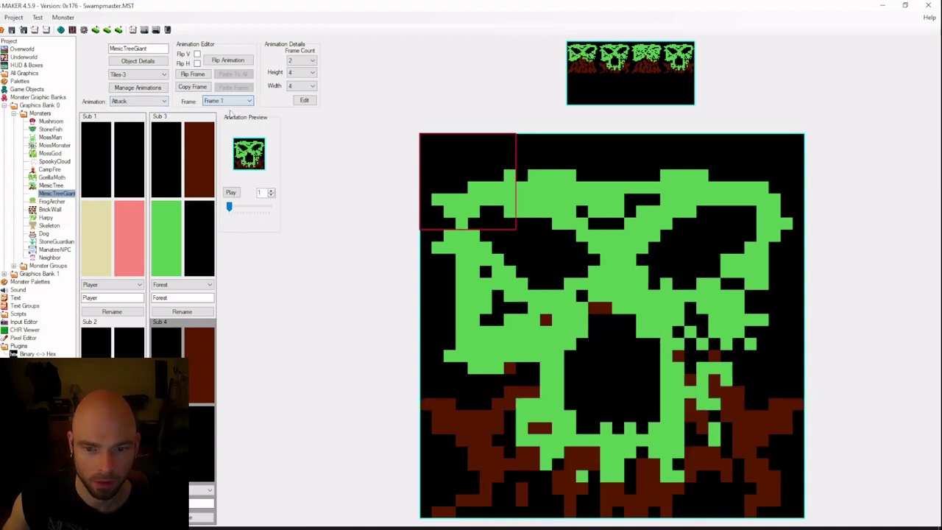
Try the Attack animation with a frame count of 1, check its frame list and restore the count to 2
click(303, 62)
click(302, 66)
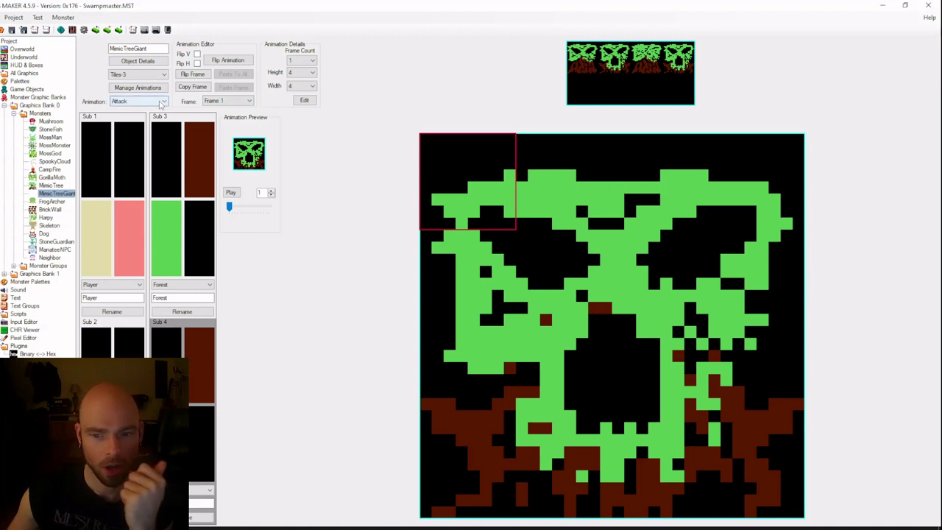
click(230, 102)
click(230, 110)
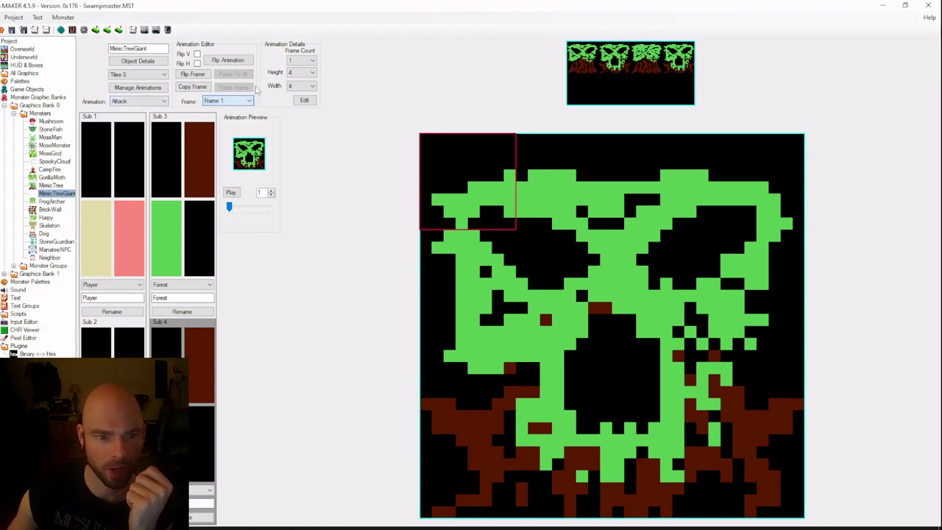
click(301, 61)
click(298, 78)
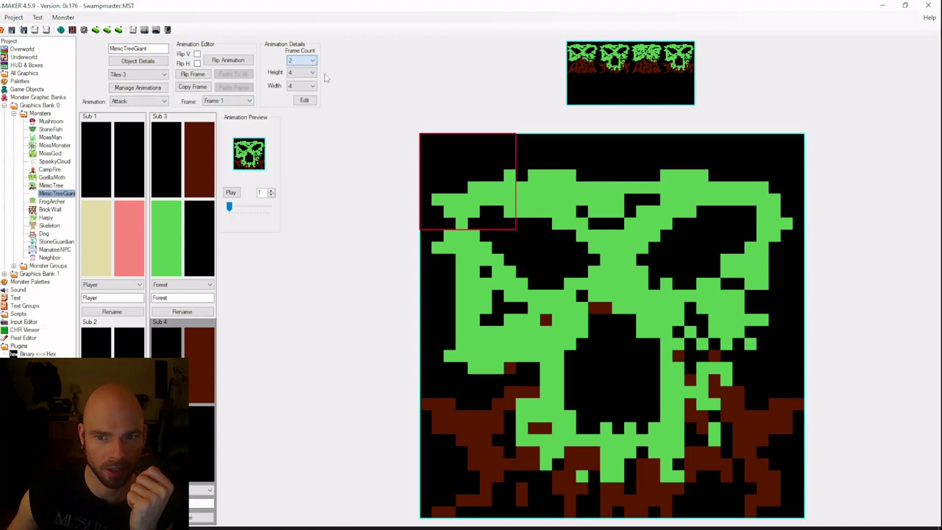
Refill Attack Frame 2 with the closed-mouth giant tree and select the Sub 4 palette for its tiles
click(230, 101)
click(230, 118)
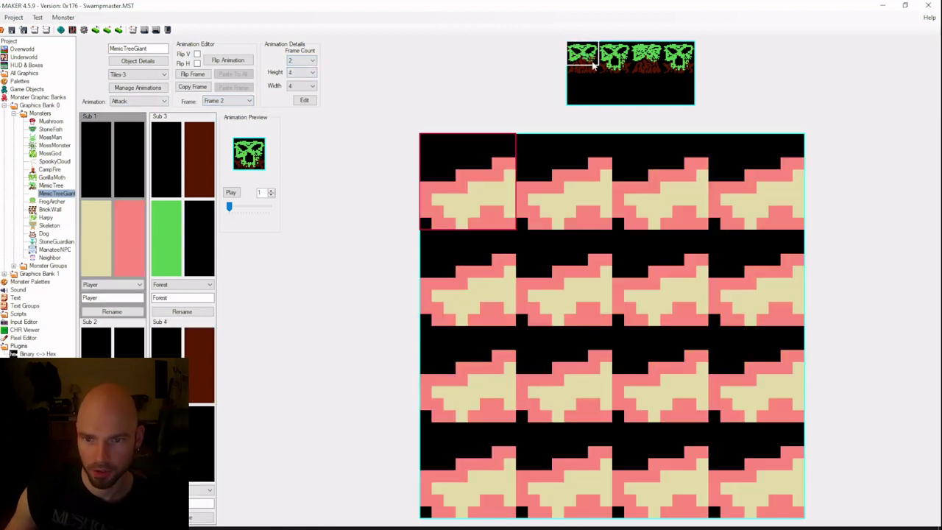
click(594, 71)
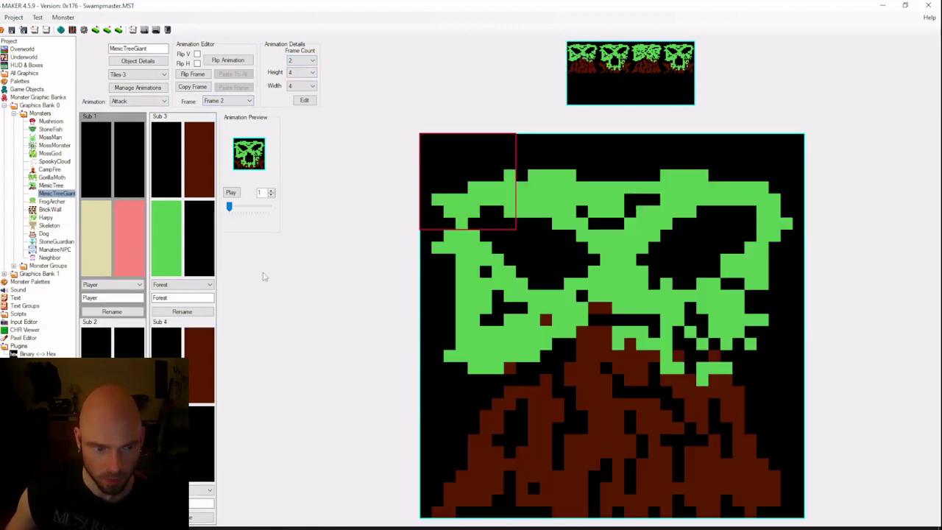
click(204, 367)
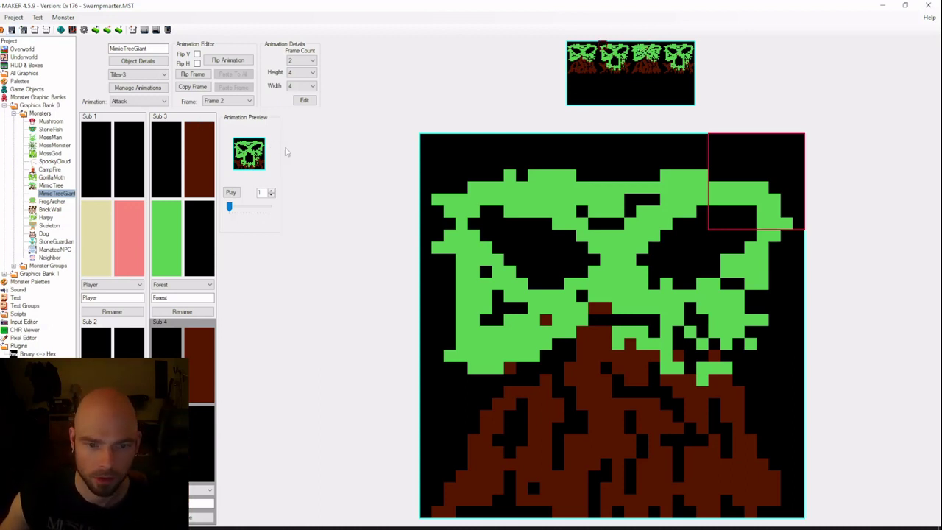
Check both frames of the Attack animation and its animation preview
click(230, 101)
click(223, 115)
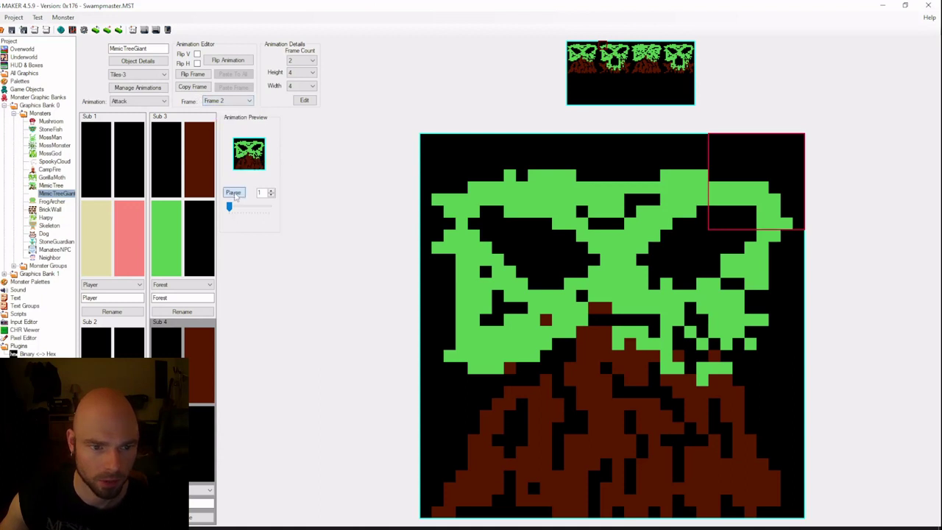
click(228, 101)
click(221, 109)
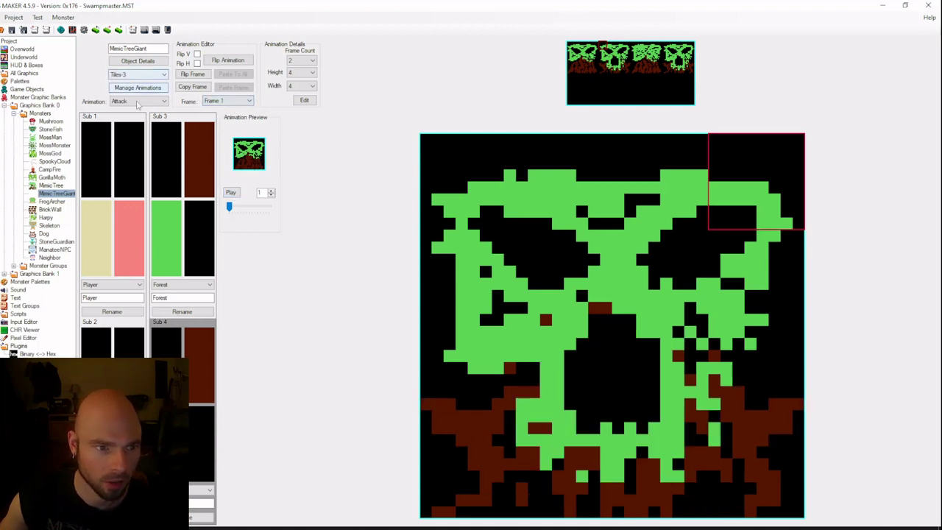
Examine MimicTreeGiant's object details, including its flags and speeds and the settings of action steps 0 to 2
click(138, 62)
click(63, 61)
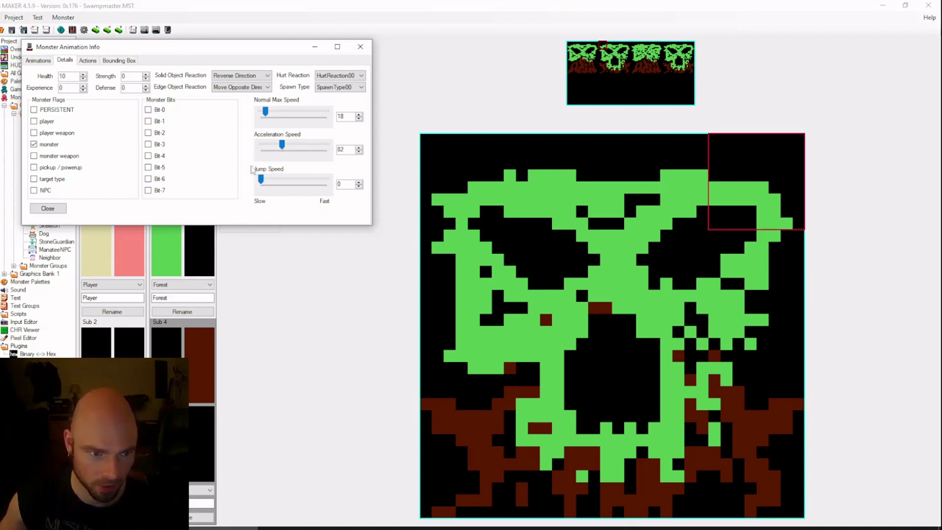
click(88, 60)
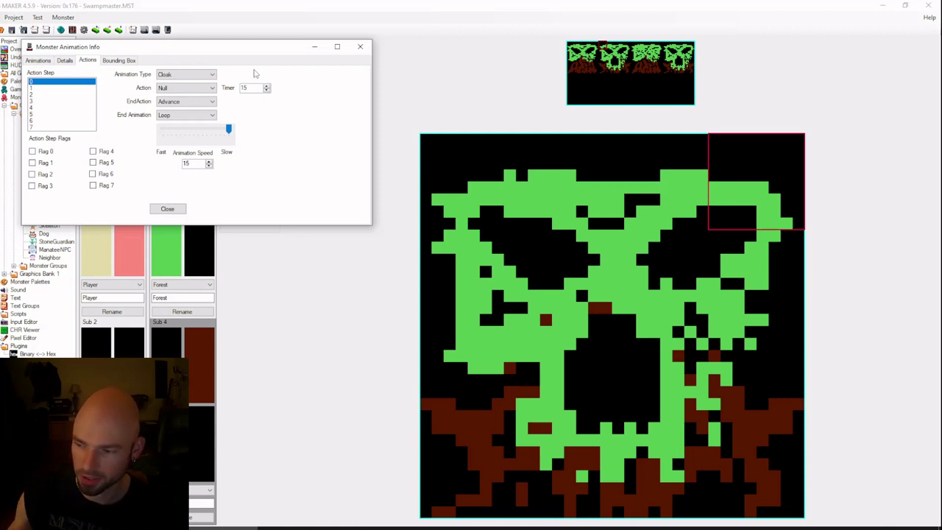
click(70, 89)
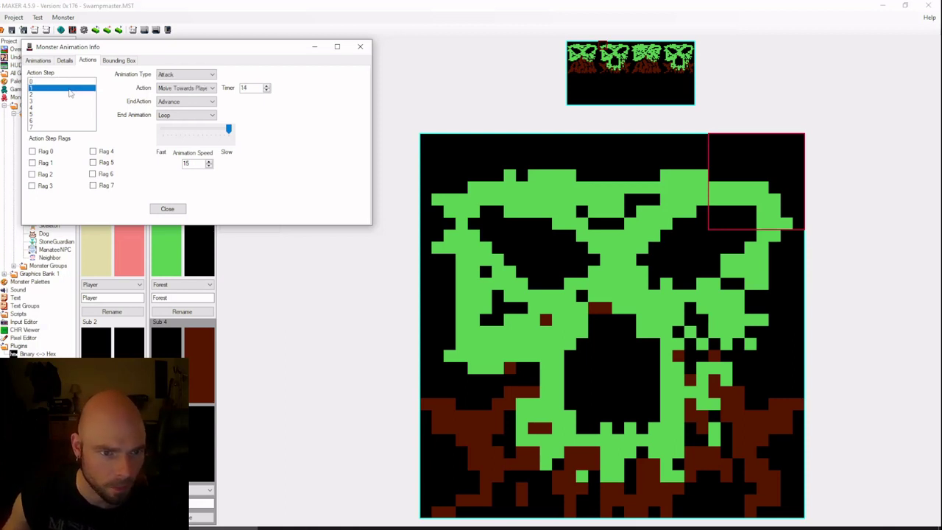
click(67, 95)
click(61, 89)
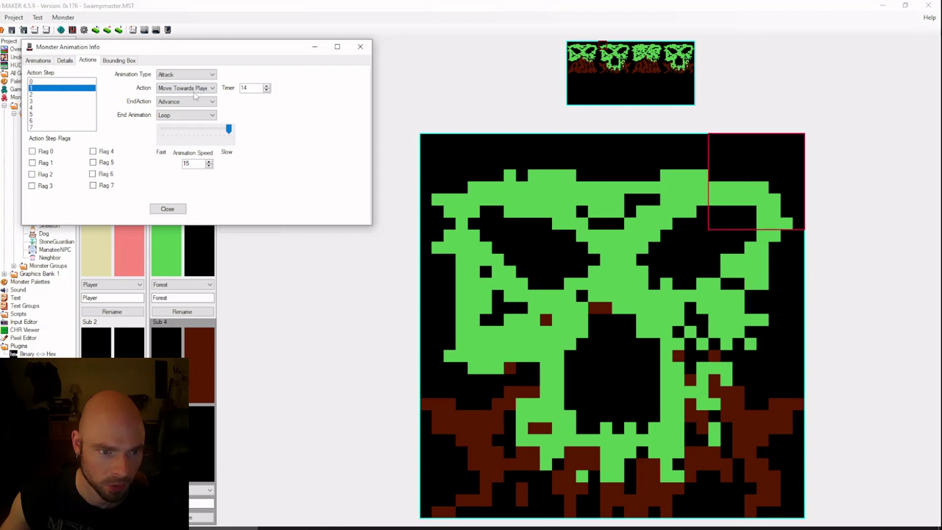
click(67, 95)
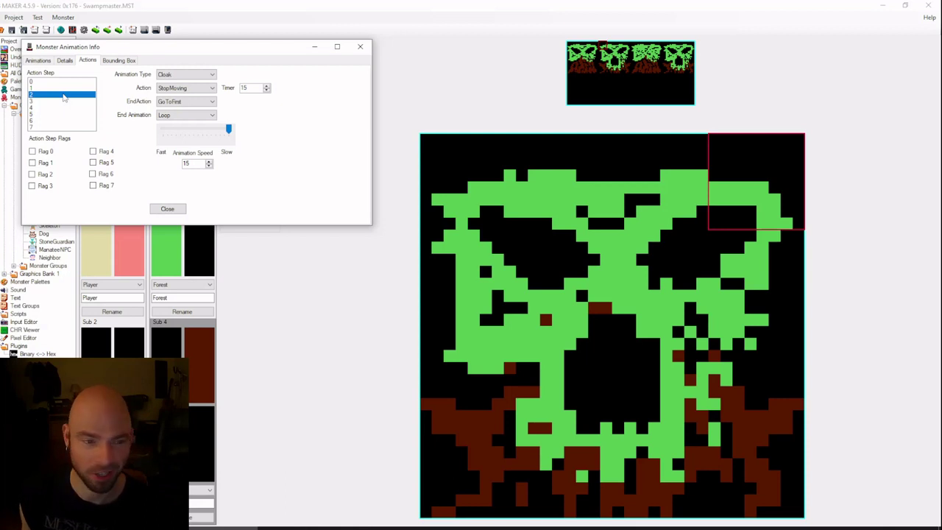
Compare the animation type, action and end action across action steps 0 to 2, check the available actions, and close the object details
click(66, 88)
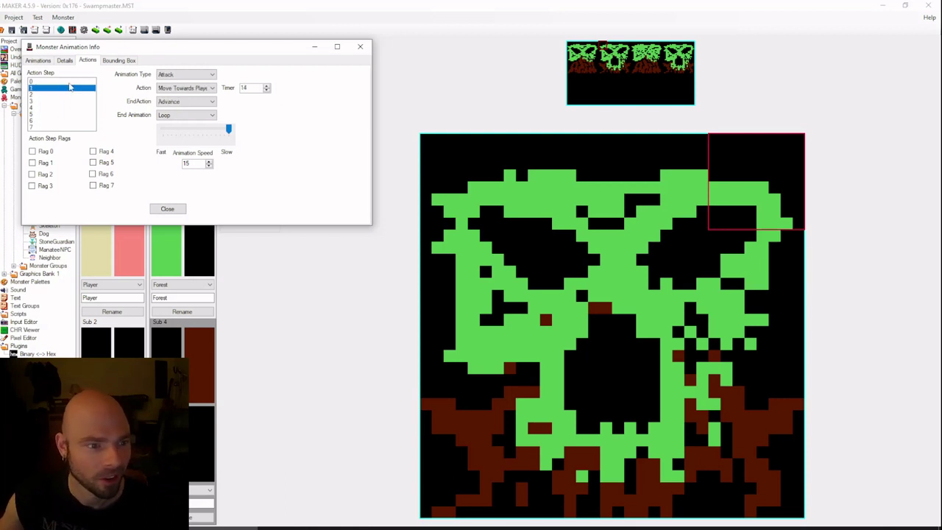
click(68, 82)
click(78, 95)
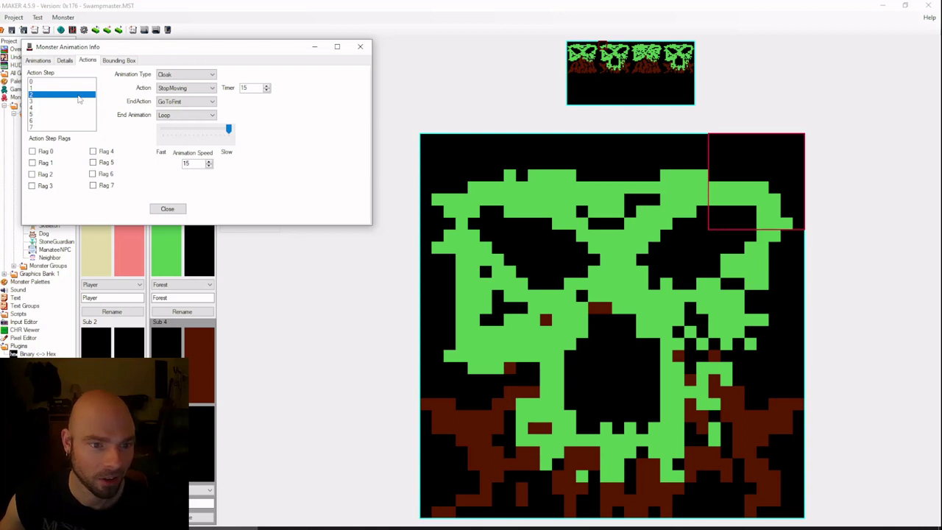
click(67, 88)
click(69, 82)
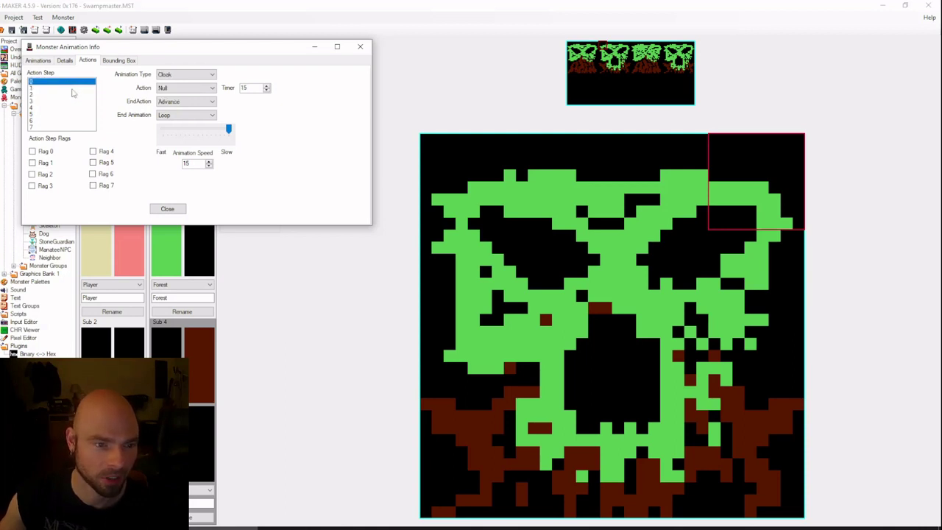
click(181, 88)
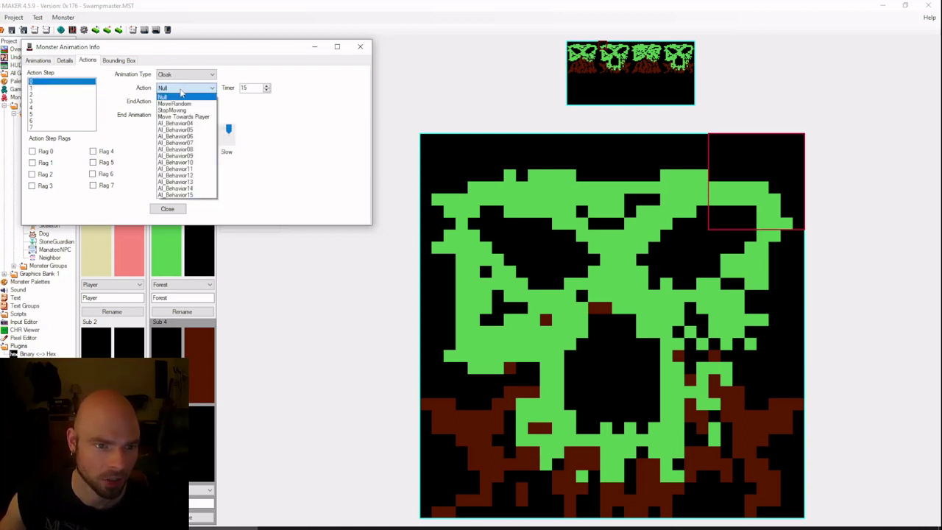
click(122, 98)
click(66, 88)
click(68, 94)
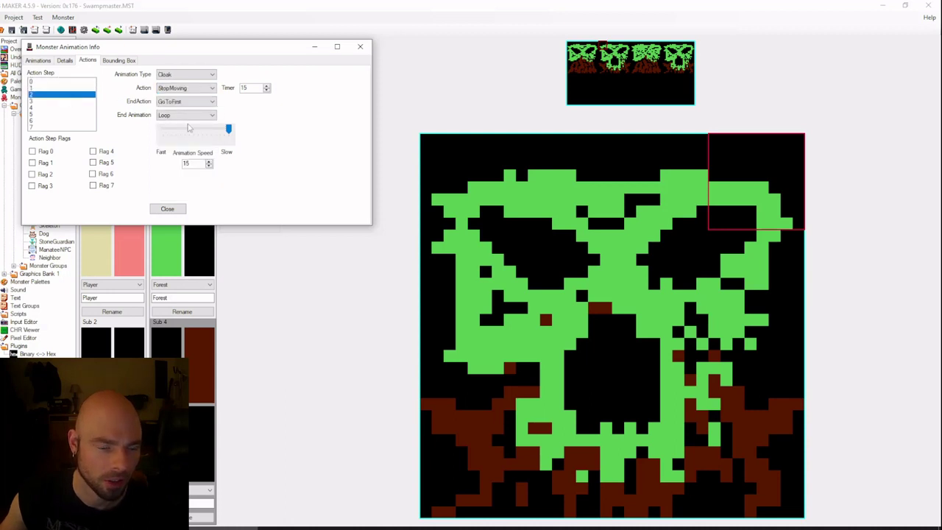
click(64, 87)
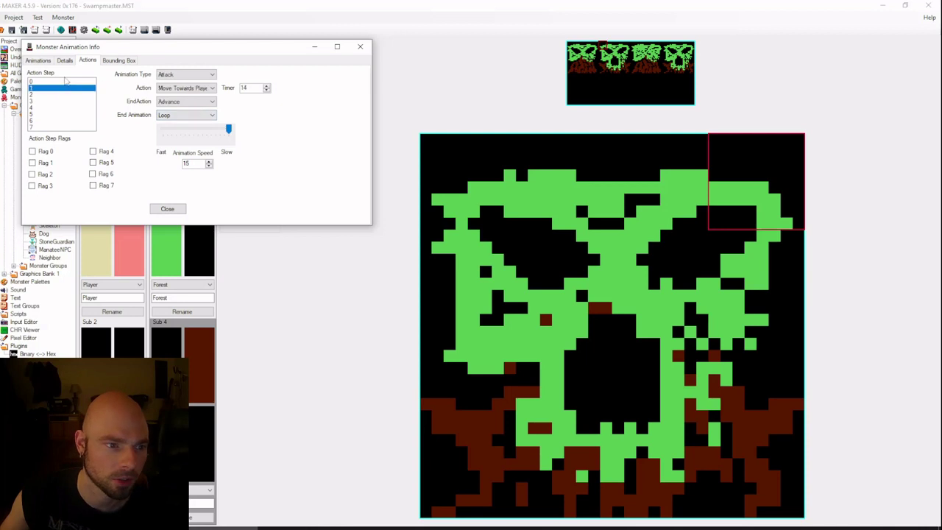
click(167, 209)
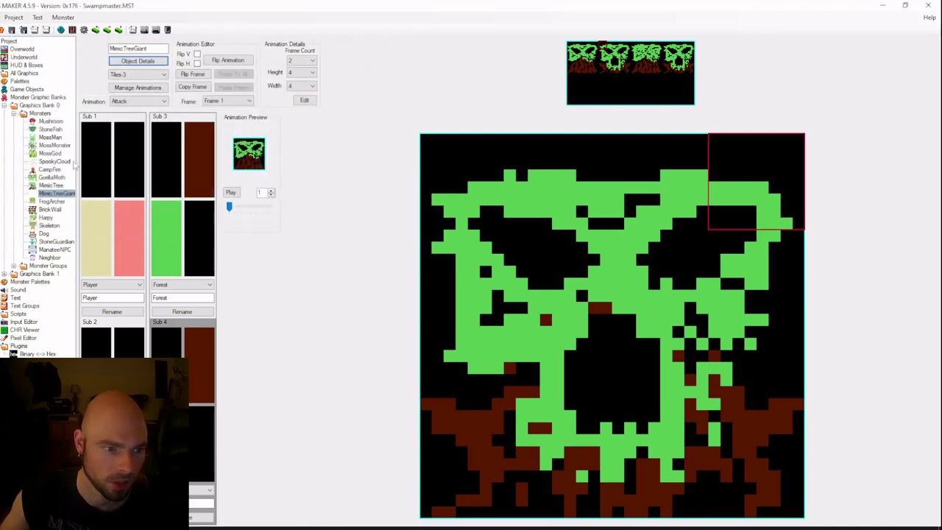
Open the Overworld forest clearing screen and check its day monster settings in the screen details
click(61, 184)
click(62, 193)
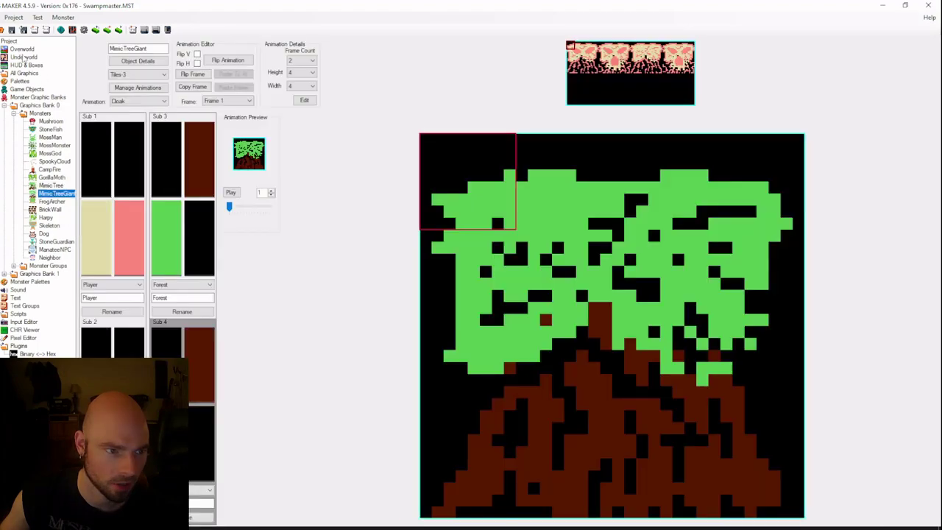
click(22, 49)
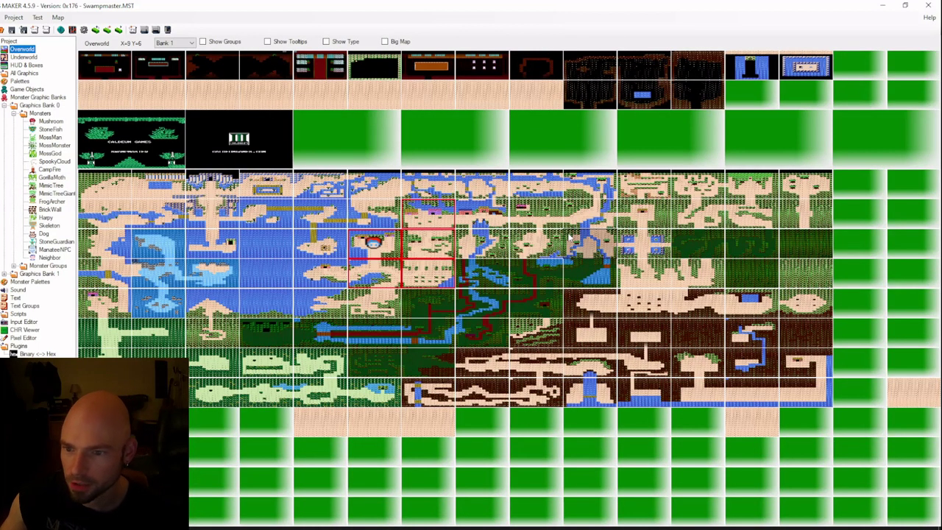
double_click(571, 236)
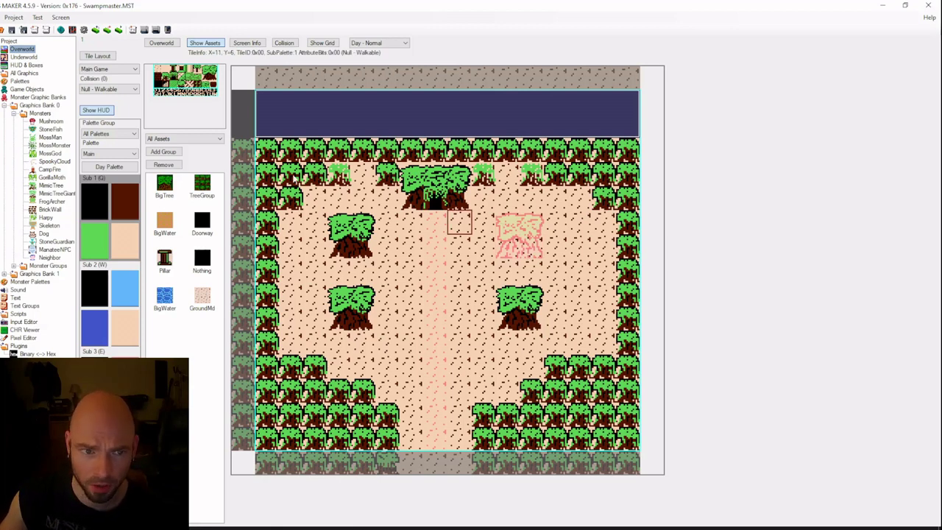
click(249, 44)
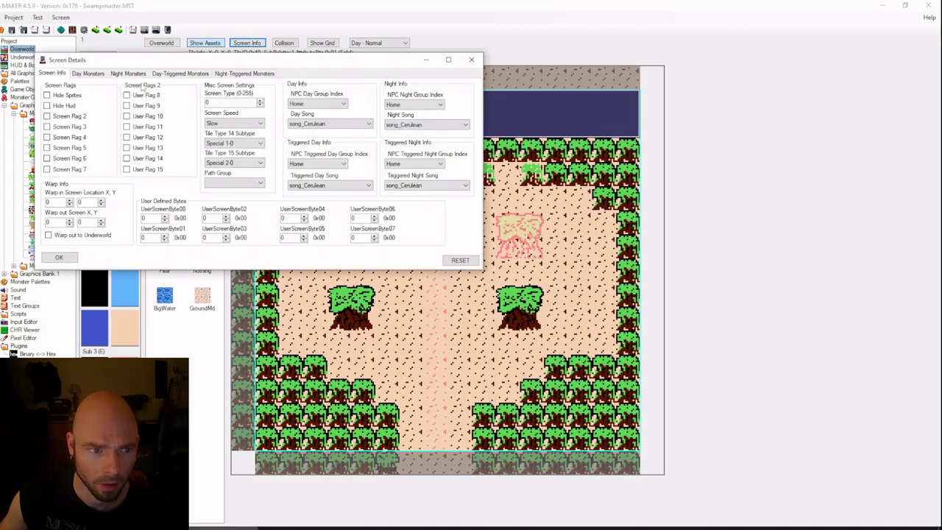
click(117, 76)
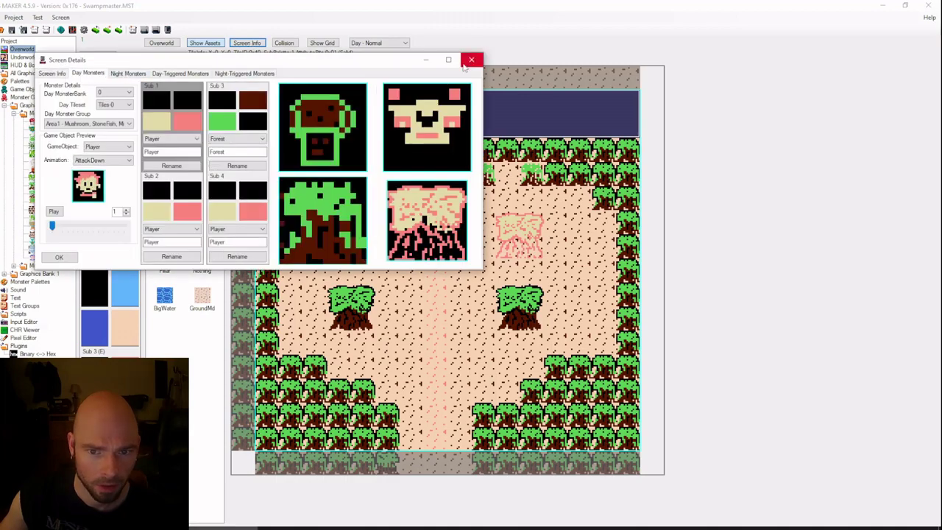
click(471, 60)
Place the player on the clearing's central path at tile X=7, Y=11 and save the project
right_click(427, 363)
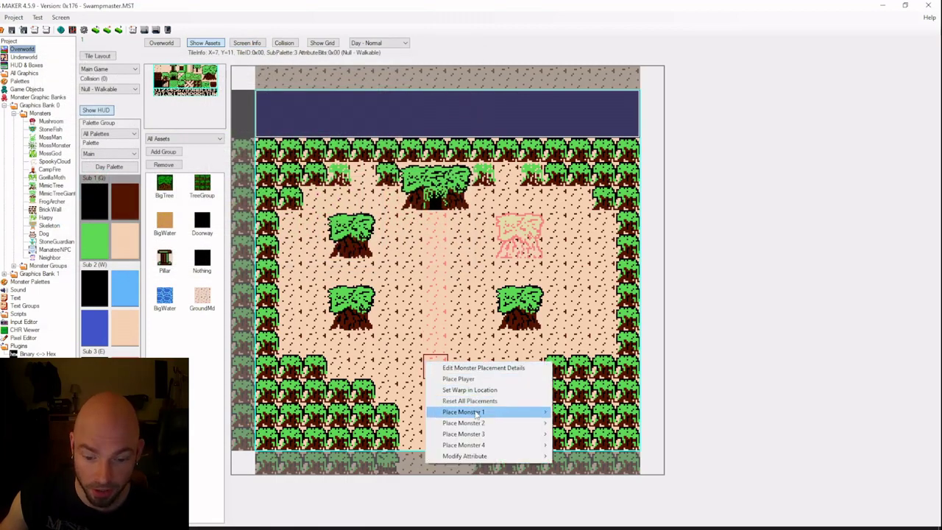
click(475, 379)
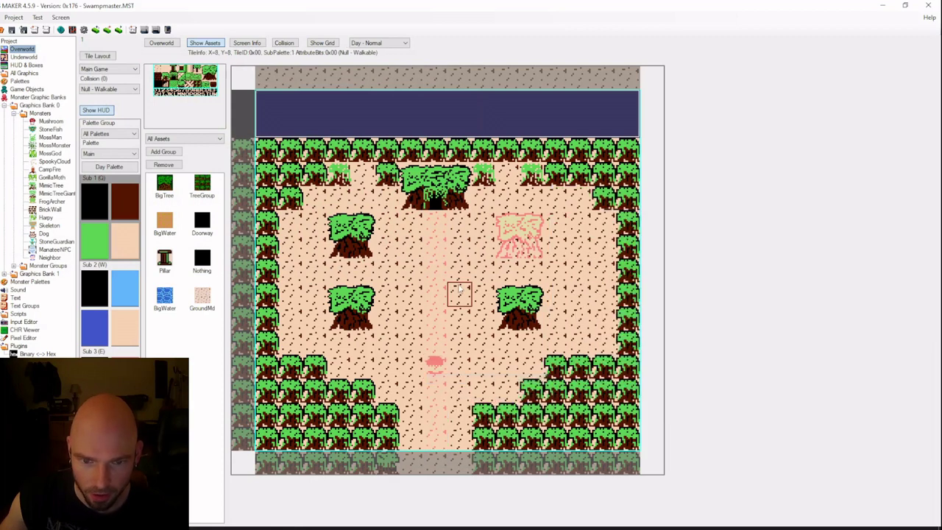
click(11, 30)
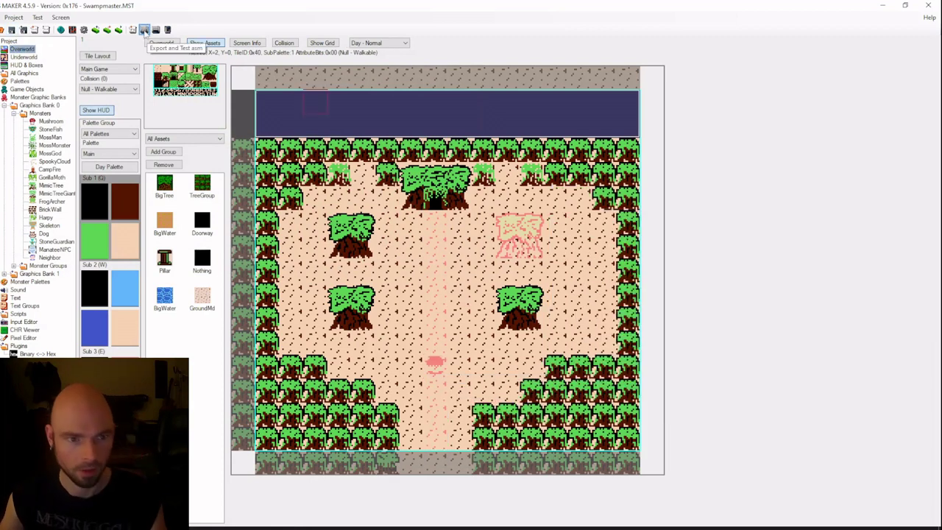
Export and test the game in the Mesen emulator, walking the player from the central path toward the clearing's lower-left trees
click(144, 29)
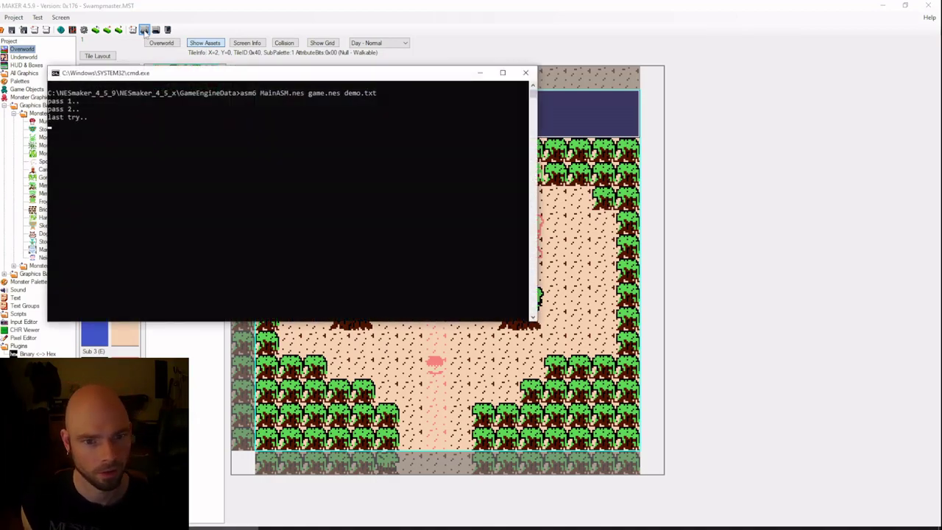
key(Return)
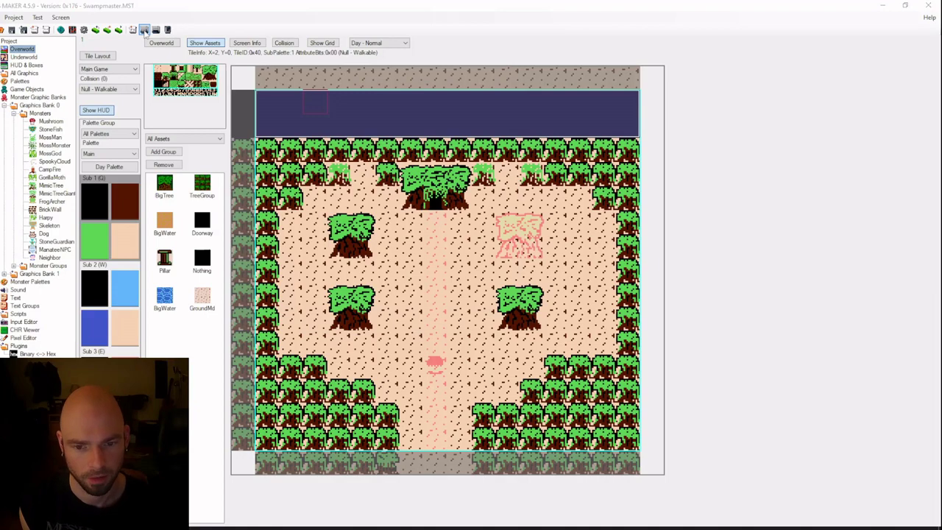
key(Up)
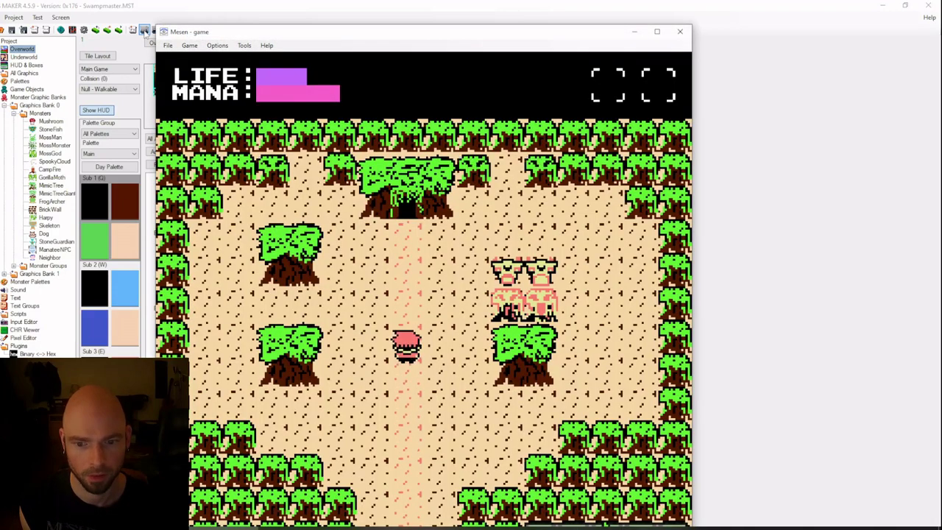
key(Left)
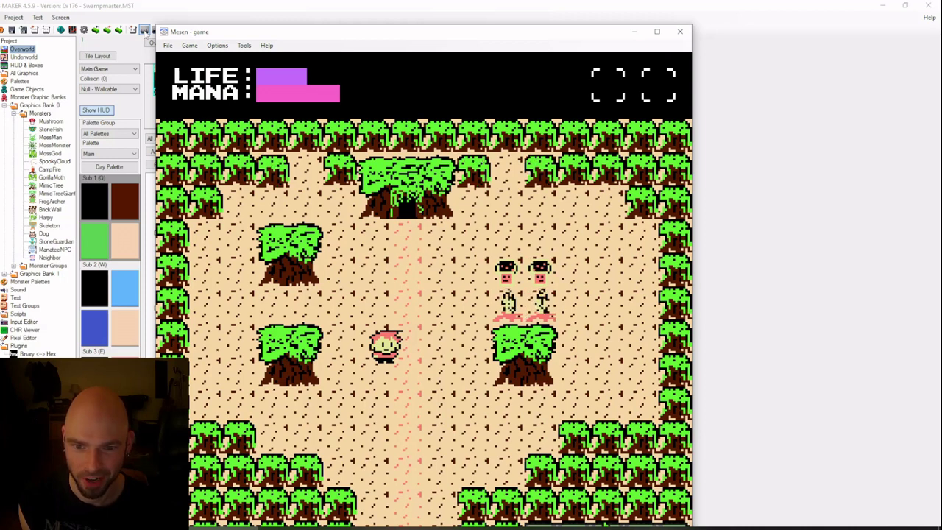
key(Down)
key(Left)
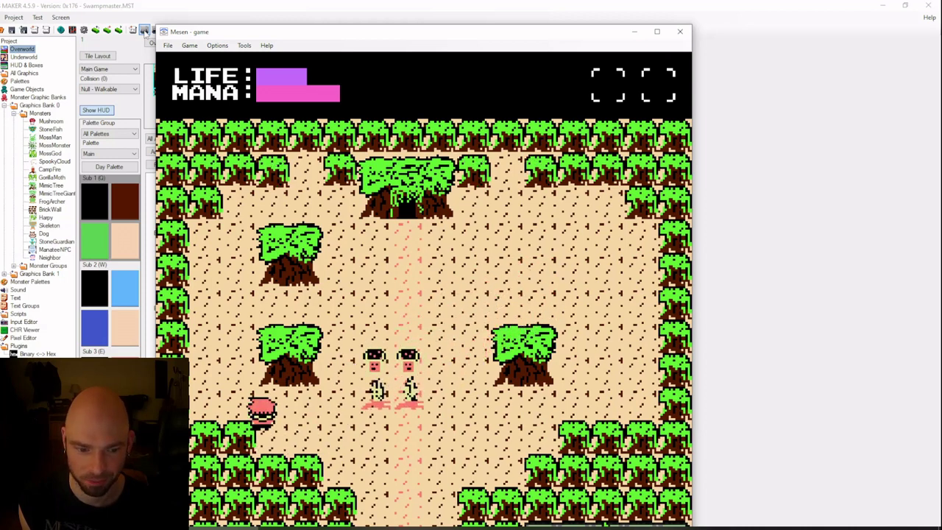
Walk the player around the upper and right parts of the clearing and back down to check how MimicTreeGiant moves
key(Up)
key(Up)
key(Right)
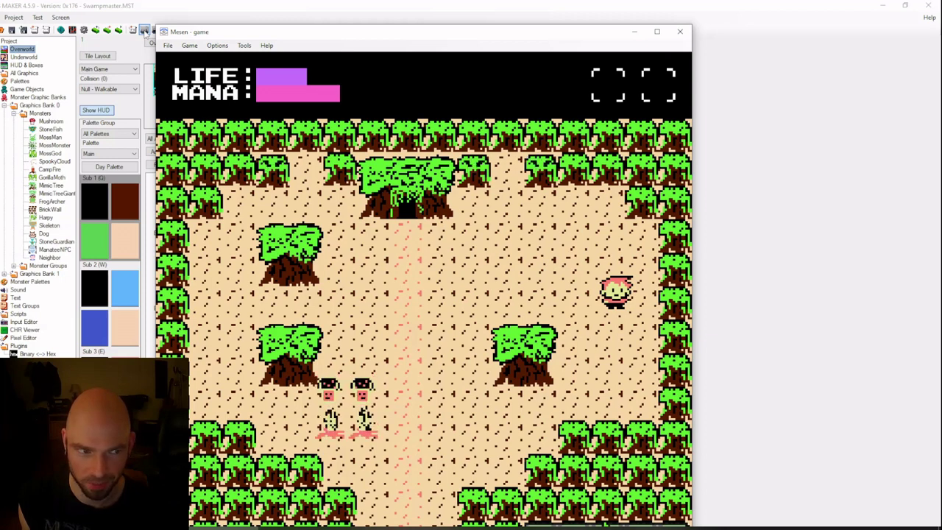
key(Left)
key(Up)
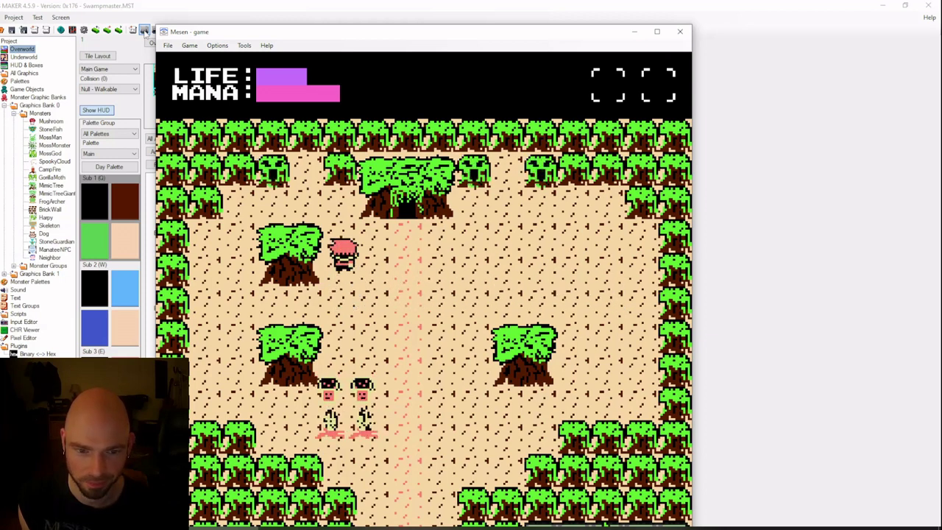
key(Down)
key(Right)
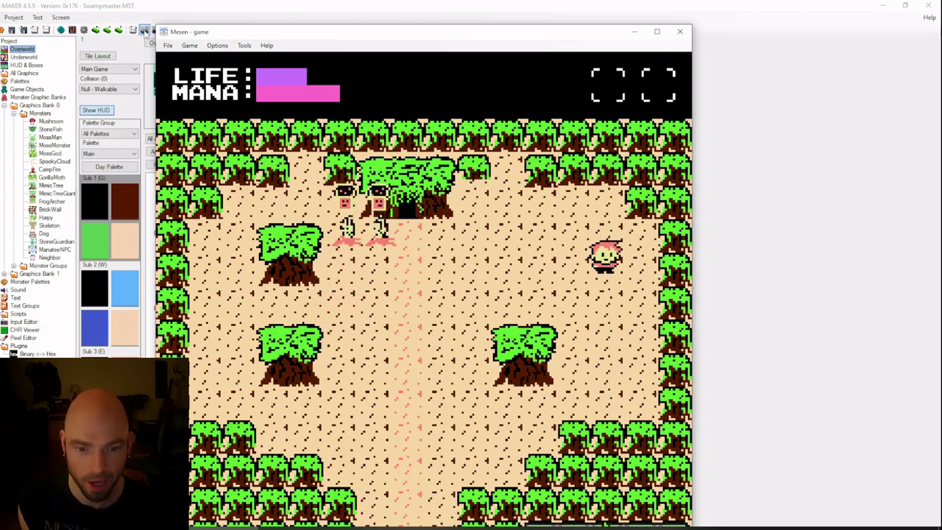
key(Left)
key(Down)
key(Left)
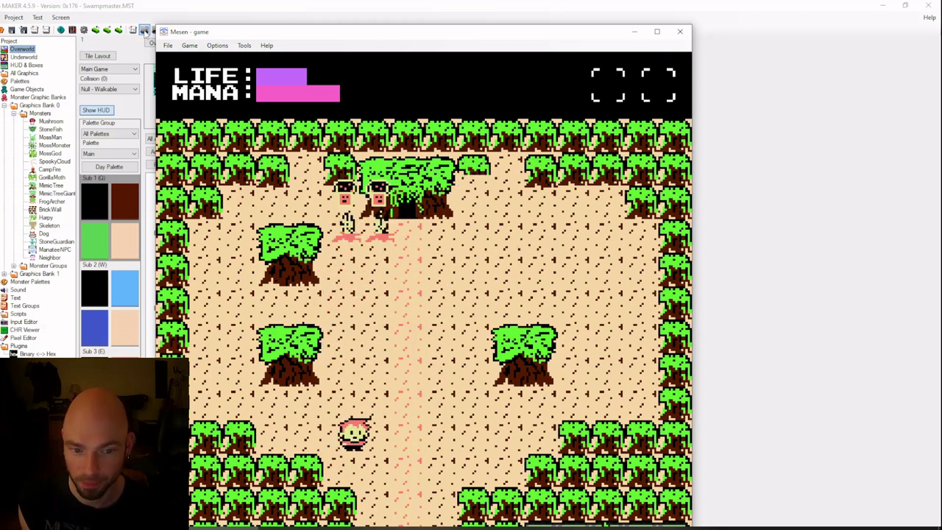
Lead the player around the right-hand tree and back across the clearing to compare MimicTreeGiant's graphics as it moves
key(Up)
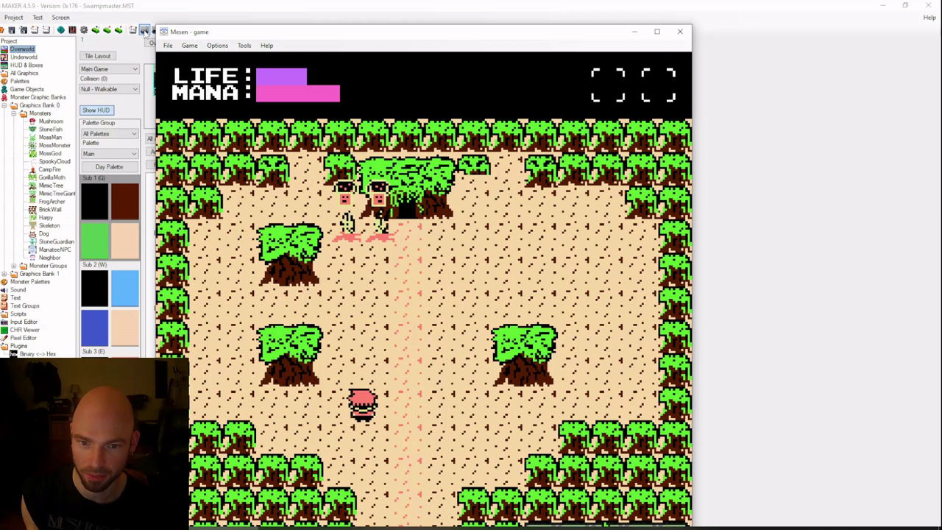
key(Down)
key(Right)
key(Up)
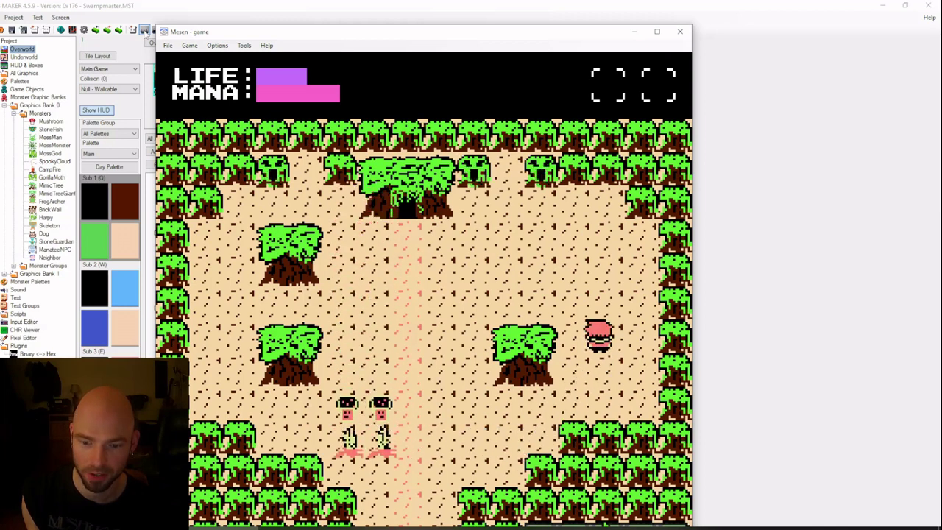
key(Up)
key(Right)
key(Left)
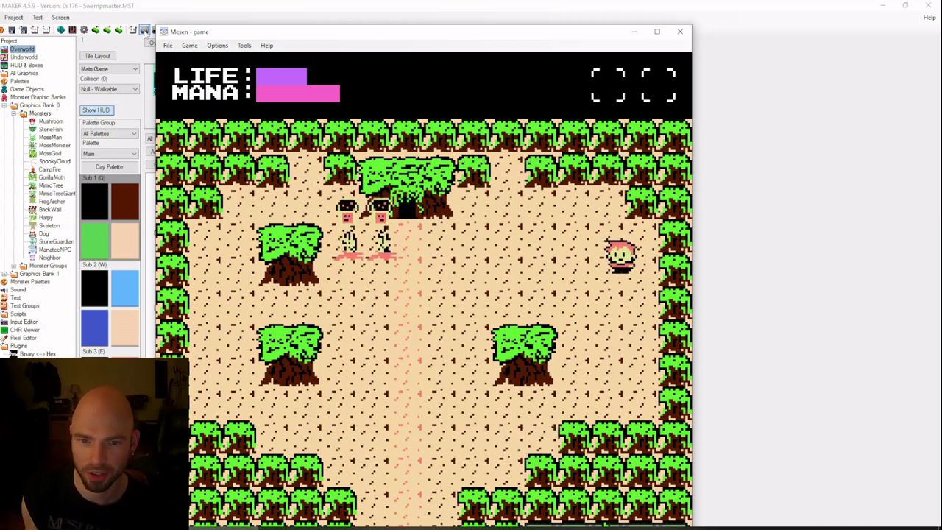
key(Left)
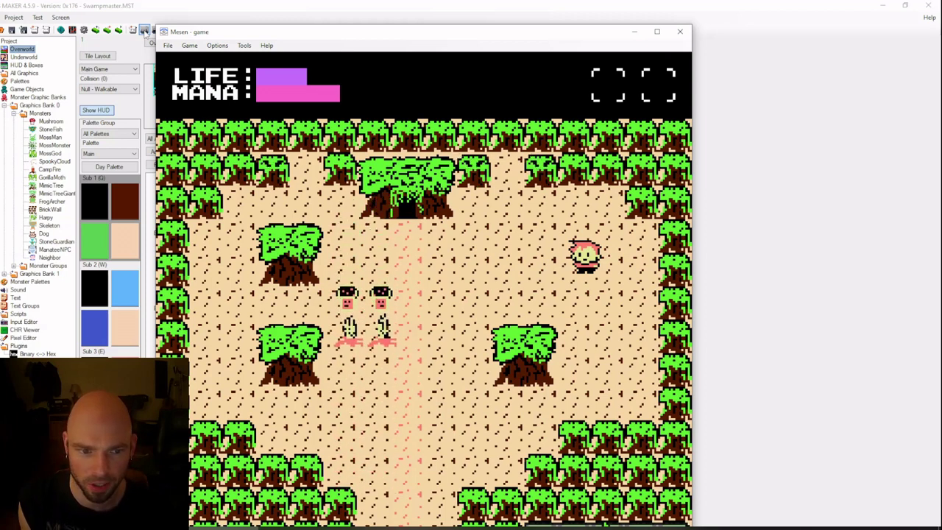
key(Left)
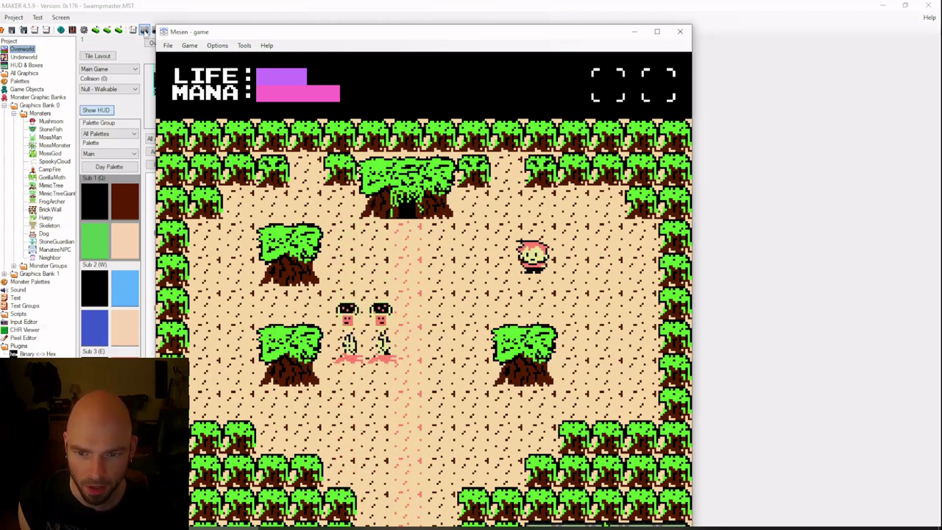
key(Up)
key(Left)
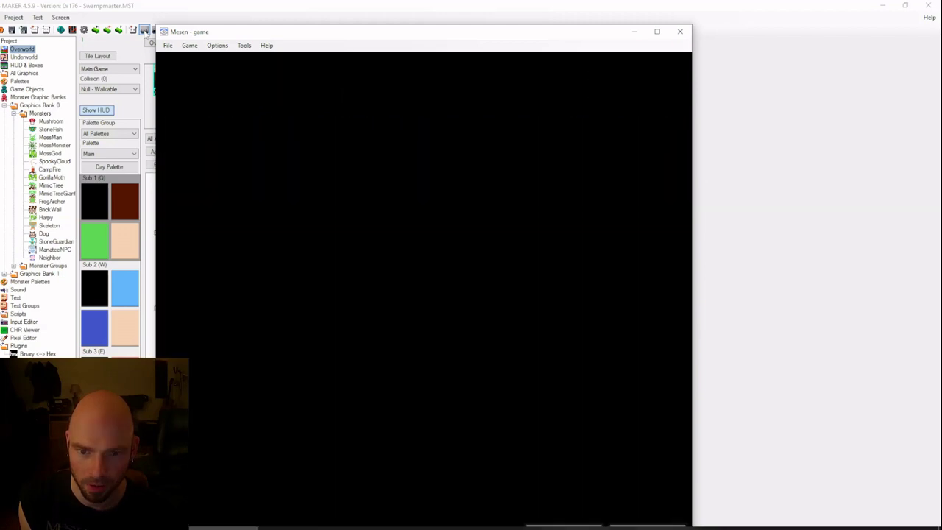
Walk the player up to the clearing's upper-left corner, across past MimicTreeGiant and back to the centre to check its animation switching
key(Up)
key(Up)
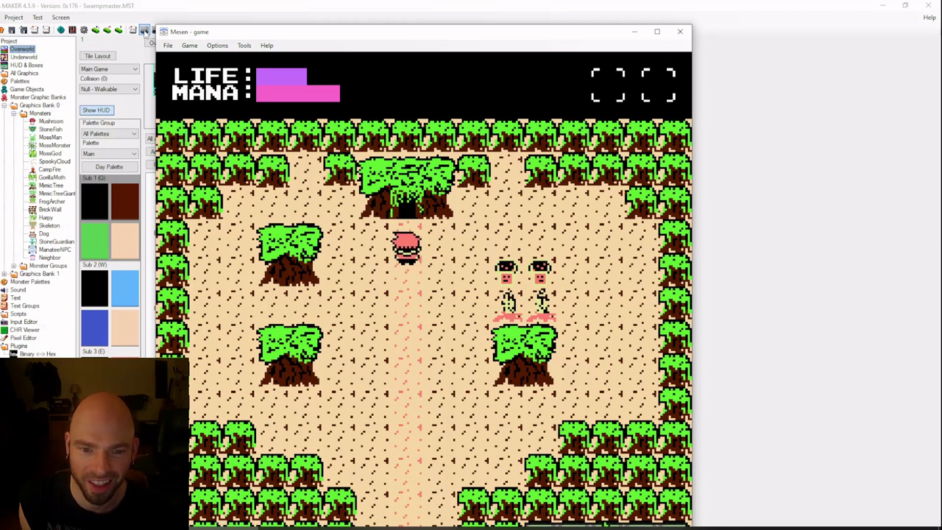
key(Left)
key(Up)
key(Left)
key(Left)
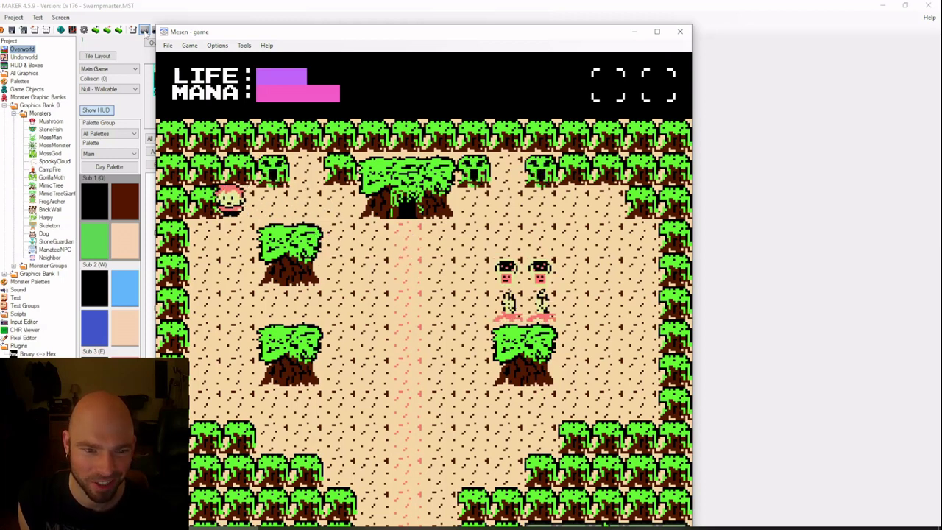
key(Right)
key(Right)
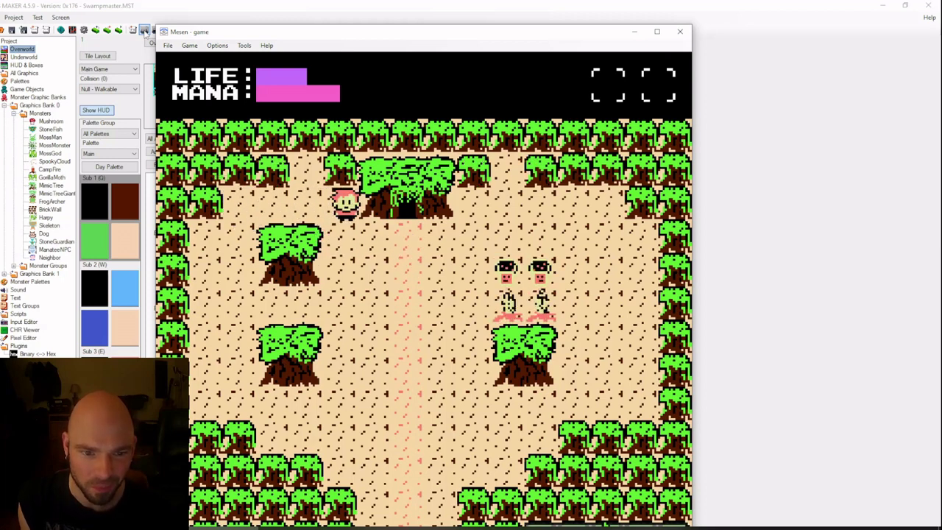
key(Down)
key(Up)
key(Right)
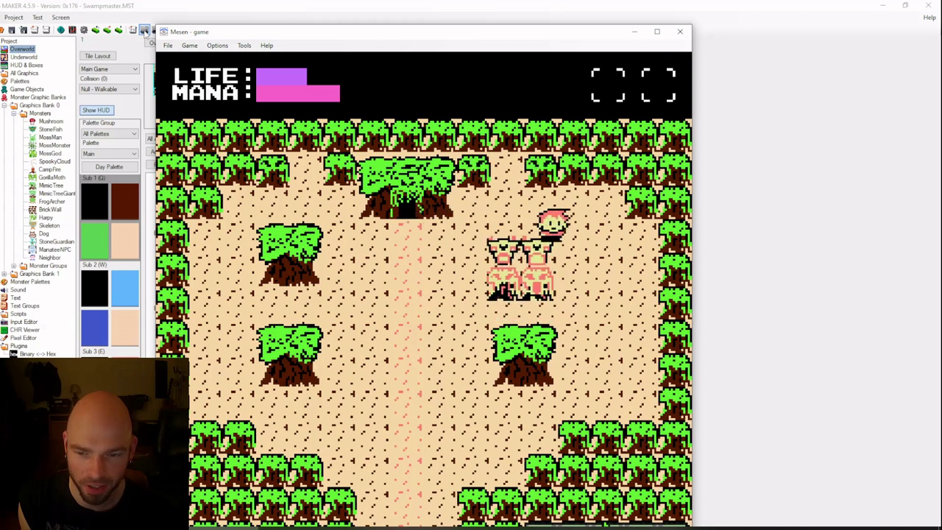
key(Down)
key(Left)
key(Left)
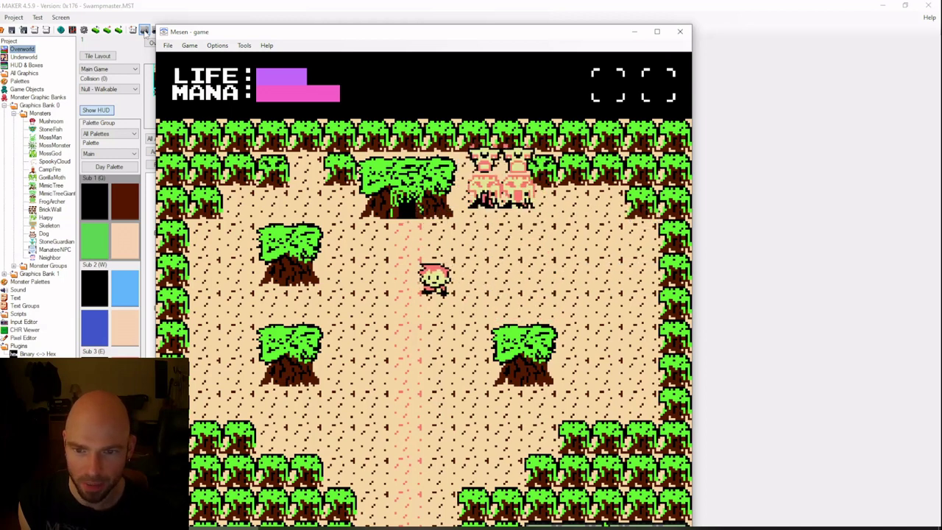
key(Down)
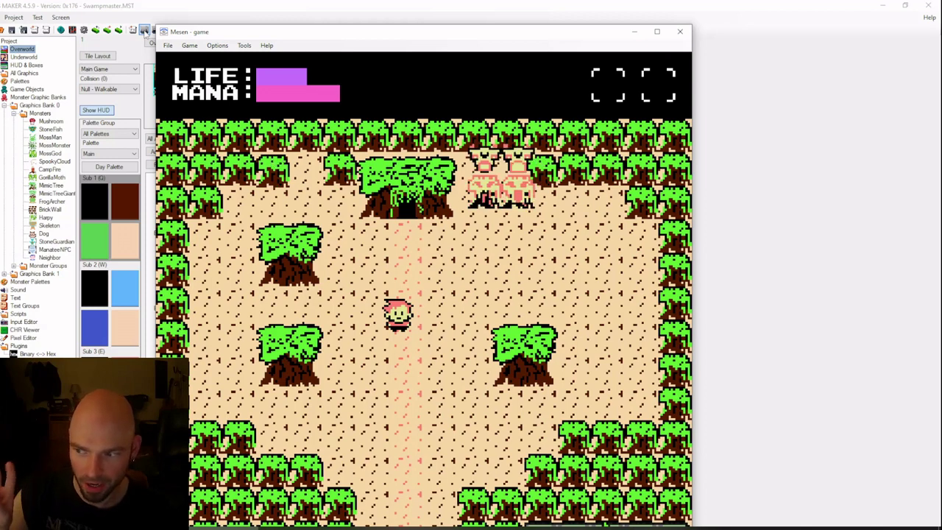
Move the player below MimicTreeGiant at the clearing's upper edge and fire projectiles at it to test its reaction
key(Right)
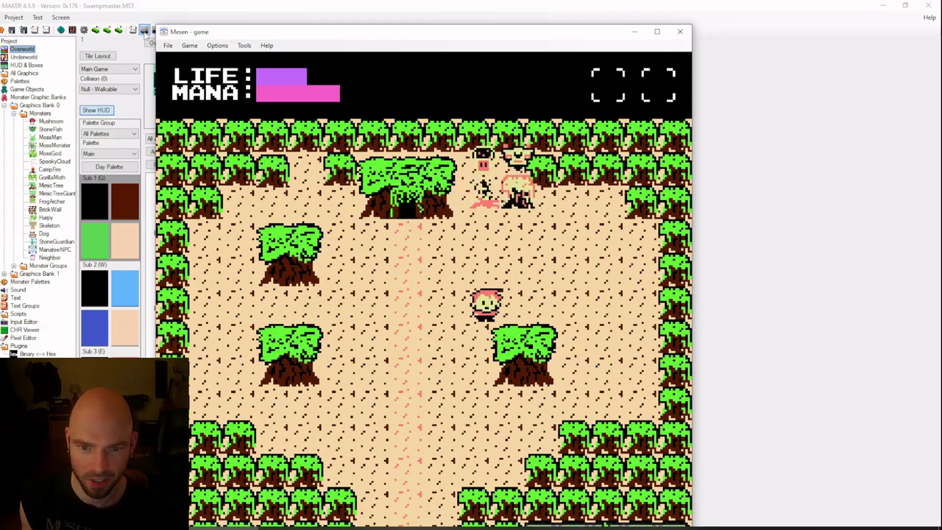
key(Up)
key(x)
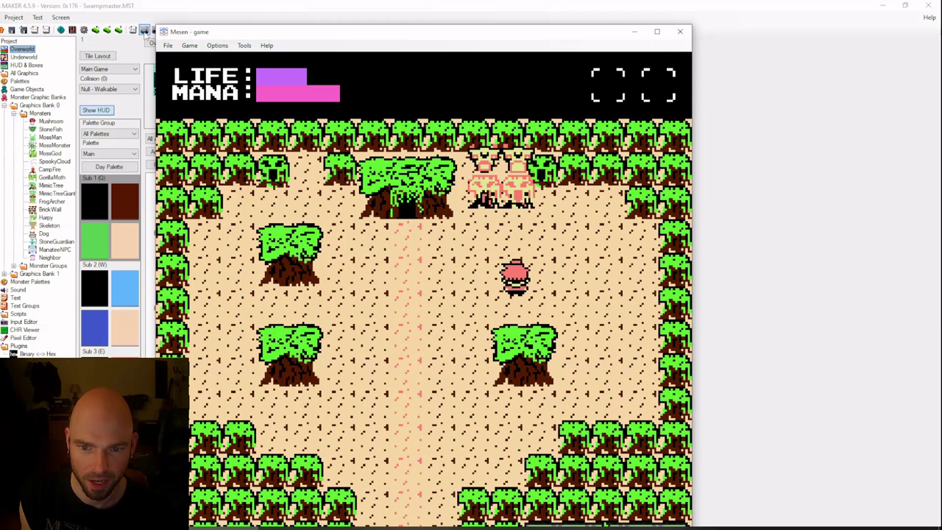
key(x)
key(x)
key(Left)
key(x)
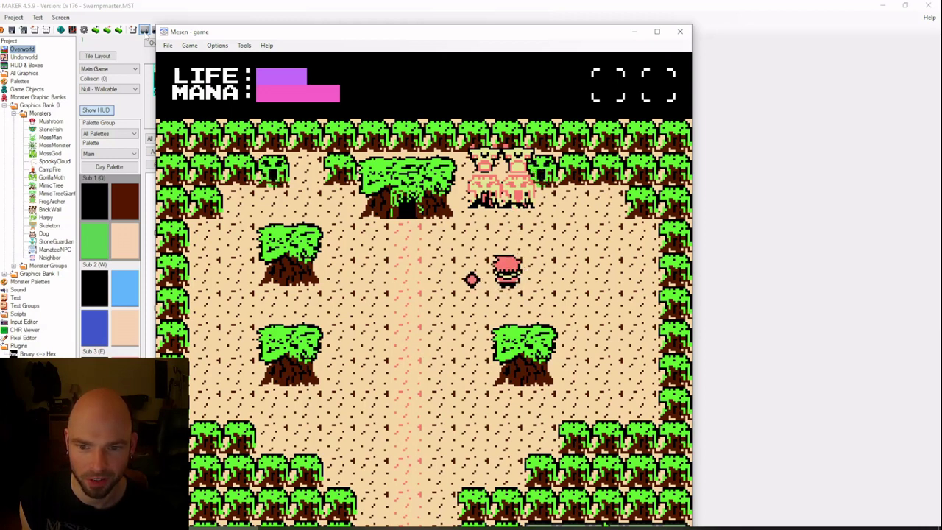
key(Up)
key(x)
key(x)
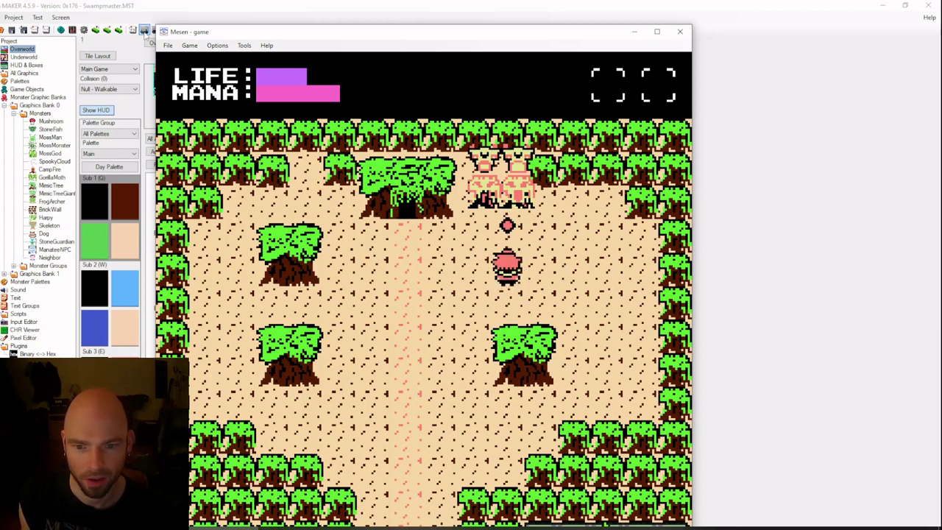
key(x)
key(x)
Walk the player up into MimicTreeGiant to test their collision
key(Up)
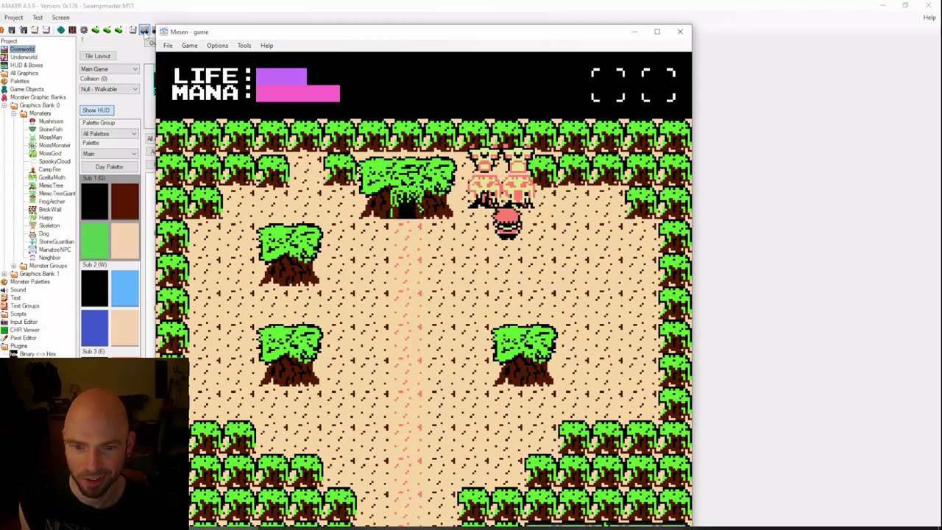
key(Down)
key(Up)
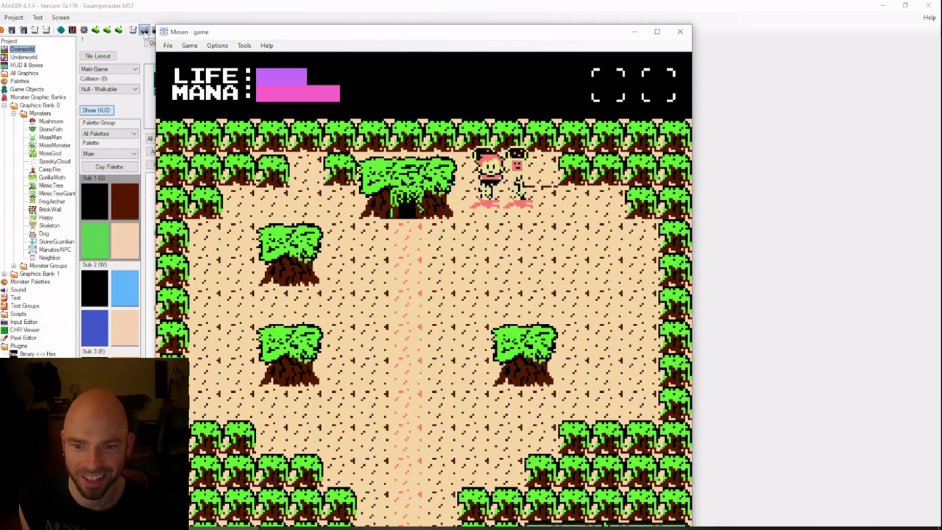
Move the player around MimicTreeGiant at the clearing's upper edge to finish the collision test, and close the game
key(Down)
key(Up)
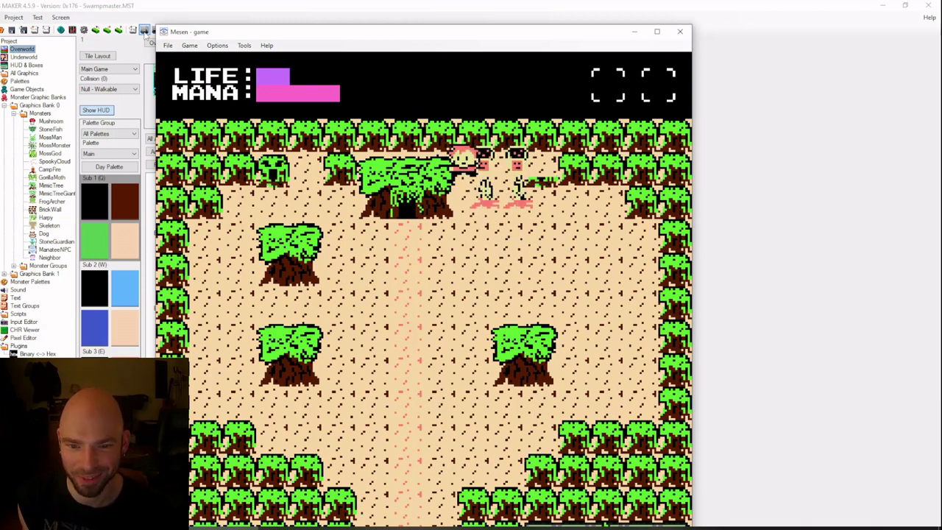
key(Up)
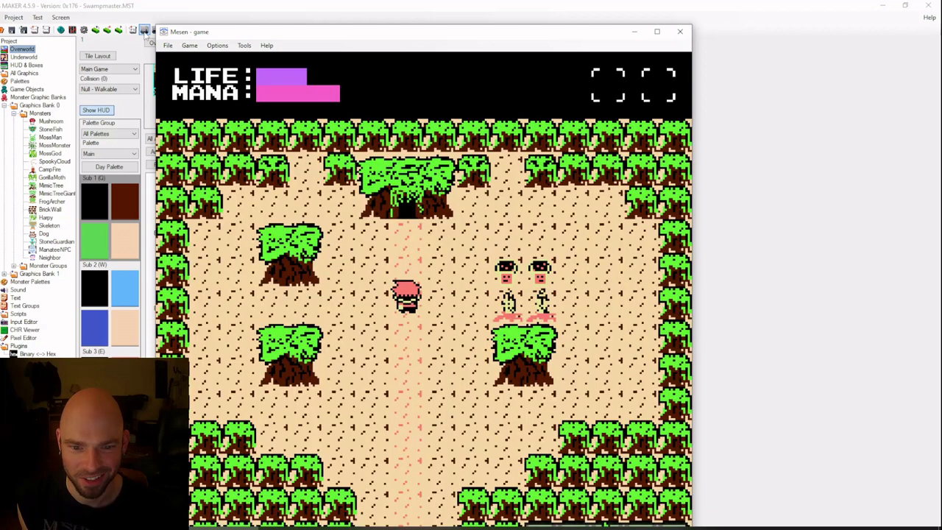
key(Down)
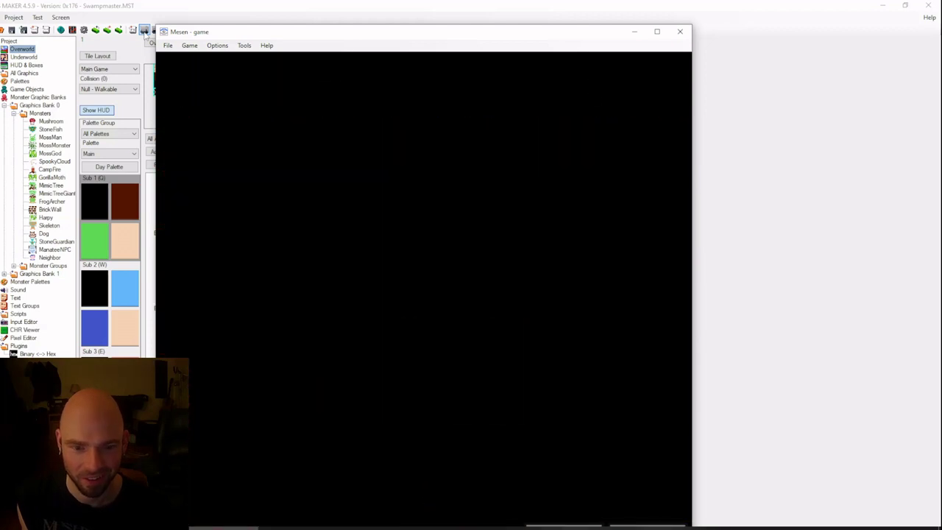
click(681, 31)
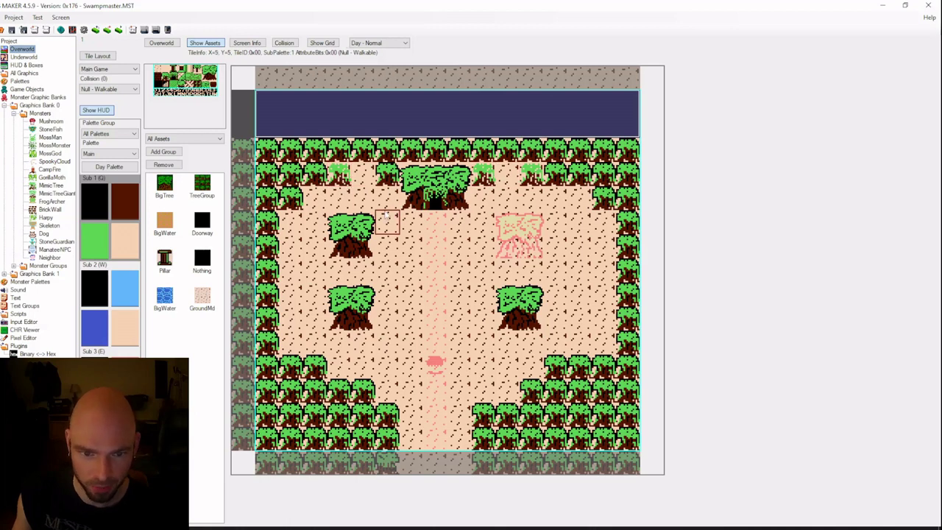
Examine the clearing screen's day-monster group and its sub-palettes
click(246, 43)
click(116, 100)
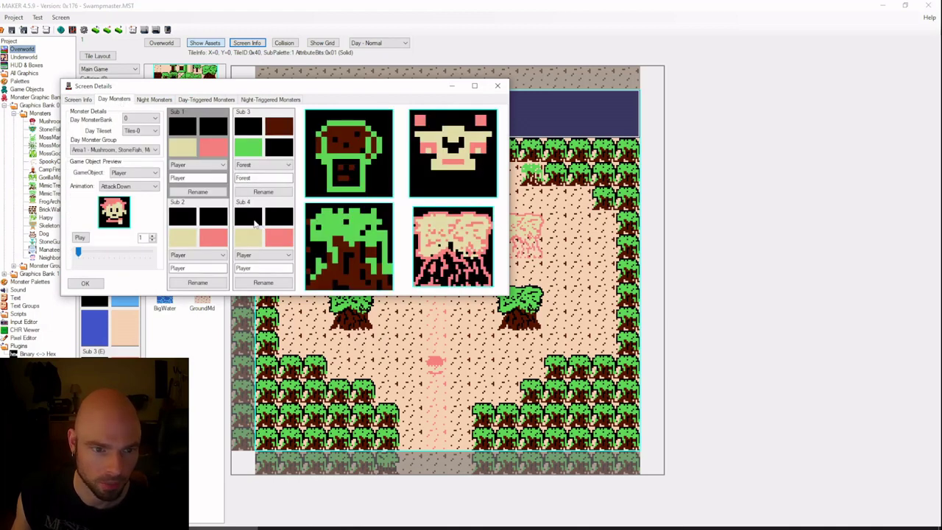
click(241, 149)
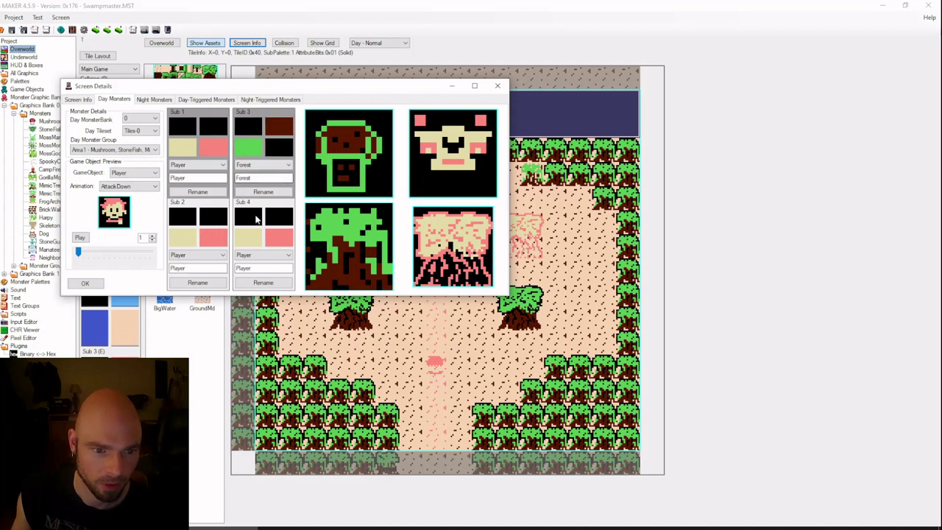
click(85, 283)
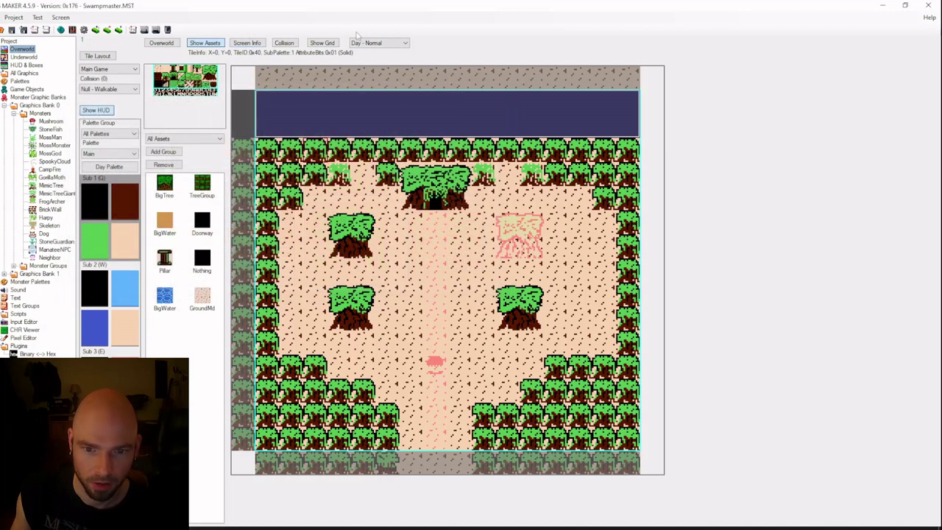
Set the clearing screen's fourth day-monster sub-palette to Forest and confirm the screen details
double_click(272, 70)
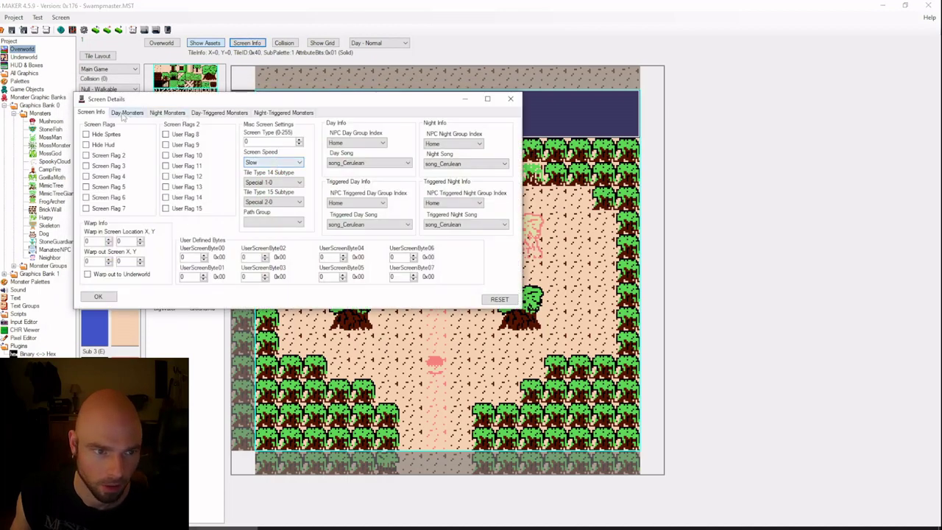
click(127, 113)
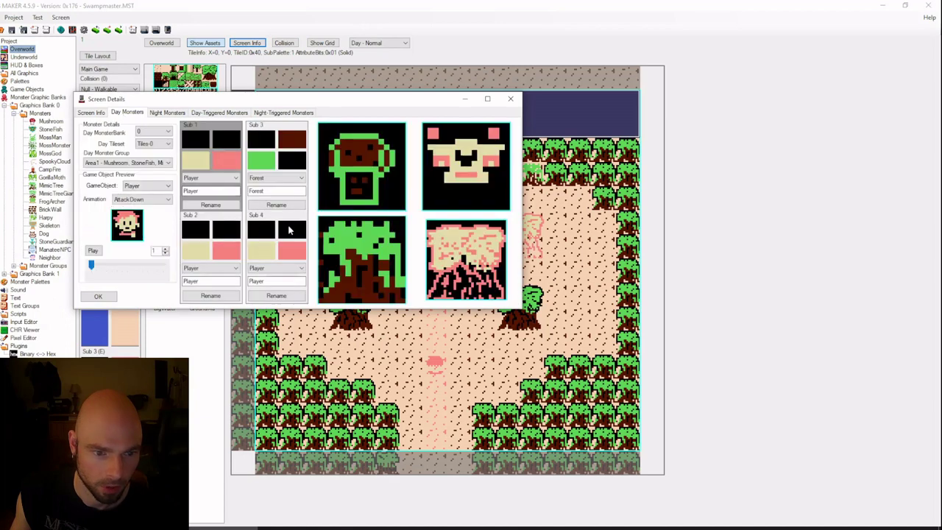
click(269, 269)
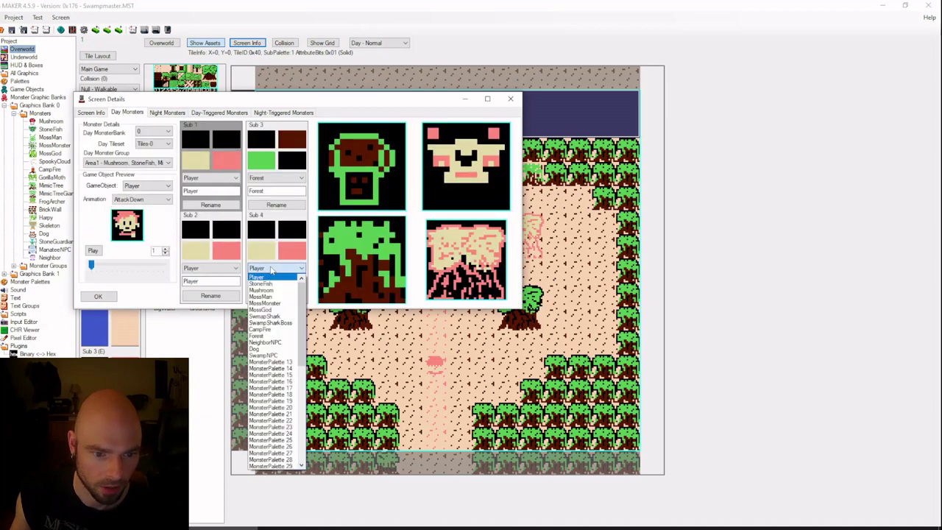
click(272, 335)
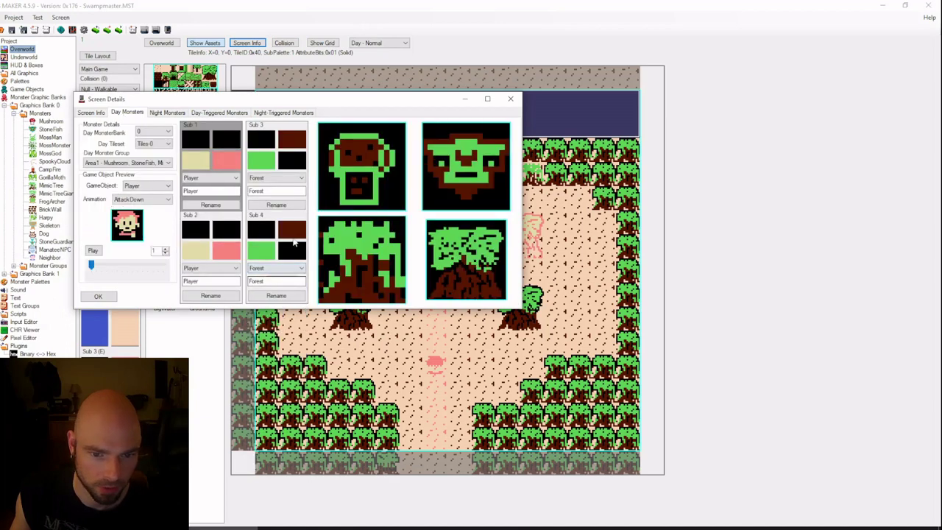
click(98, 296)
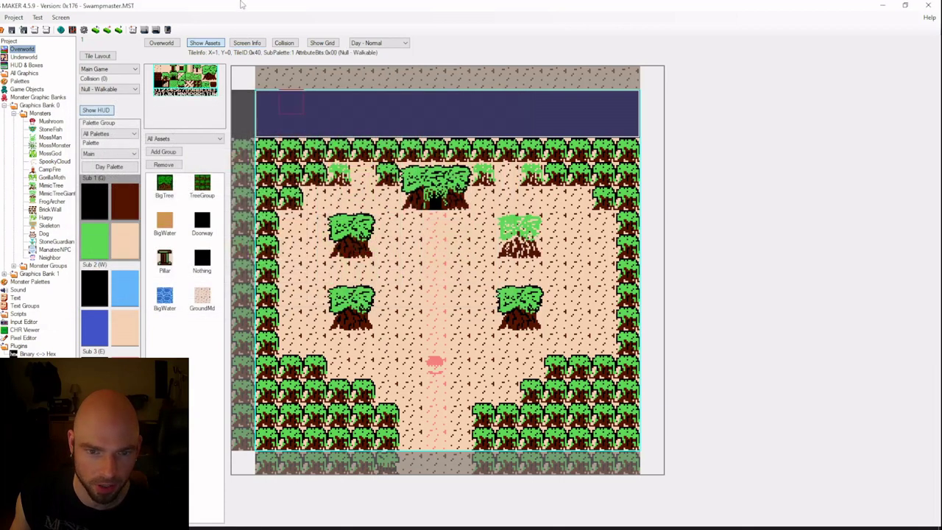
Expand Graphics Bank 0's monster groups, widen the project tree and open the Area1 group
click(14, 266)
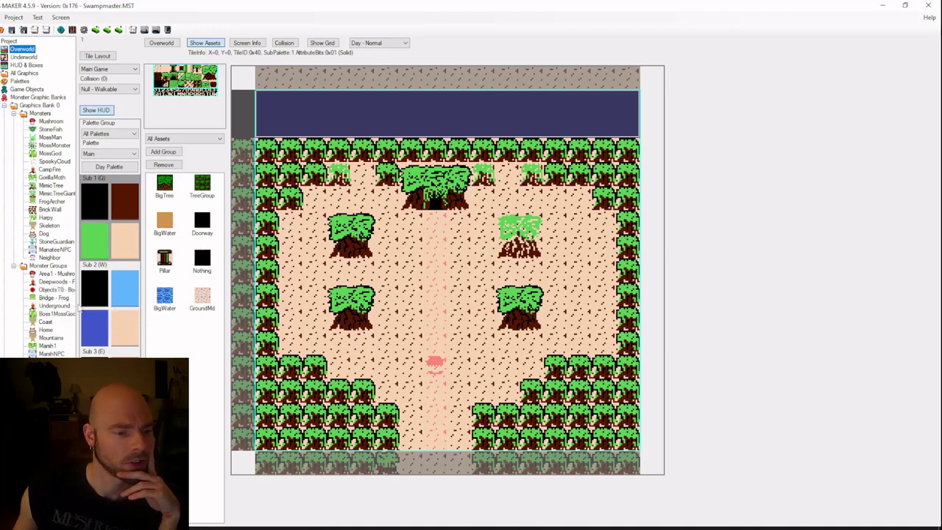
drag(75, 303, 132, 298)
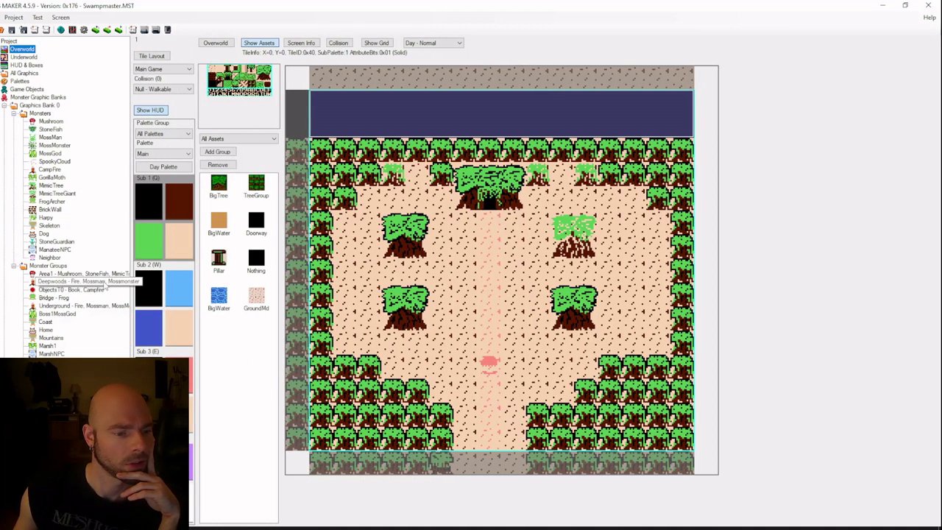
click(99, 273)
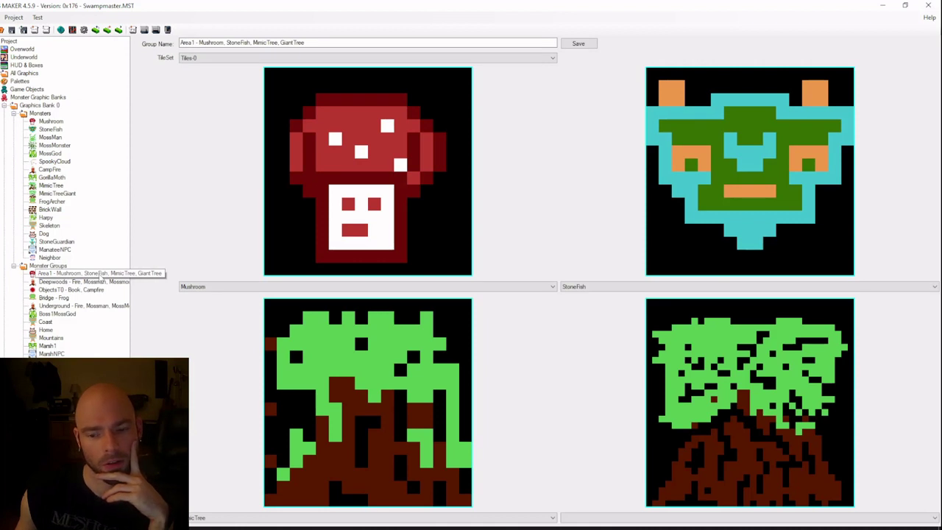
Try MimicTree in the Area1 group's fourth monster slot and check the other monsters offered for it
click(604, 519)
click(609, 509)
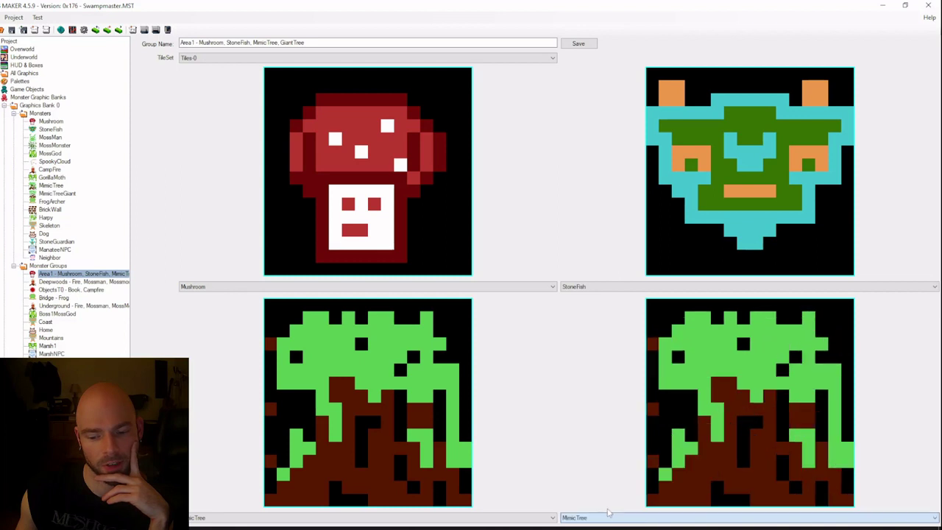
click(602, 517)
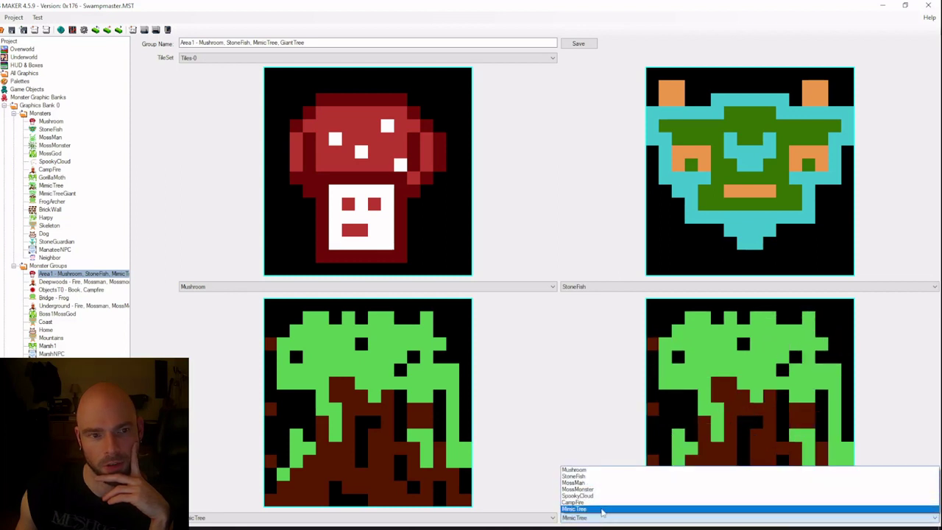
click(576, 406)
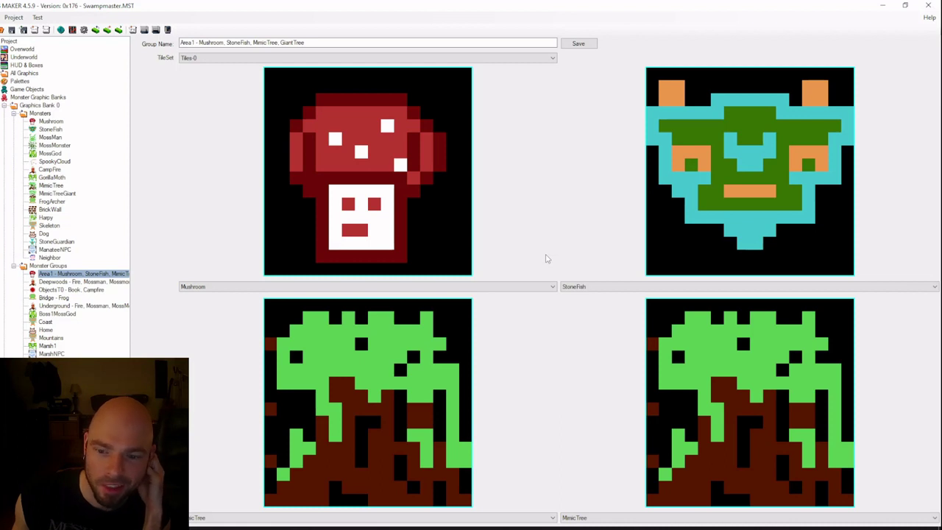
Check which monsters the Area1 group can use with tilesets Tiles-1 and Tiles-2
click(456, 58)
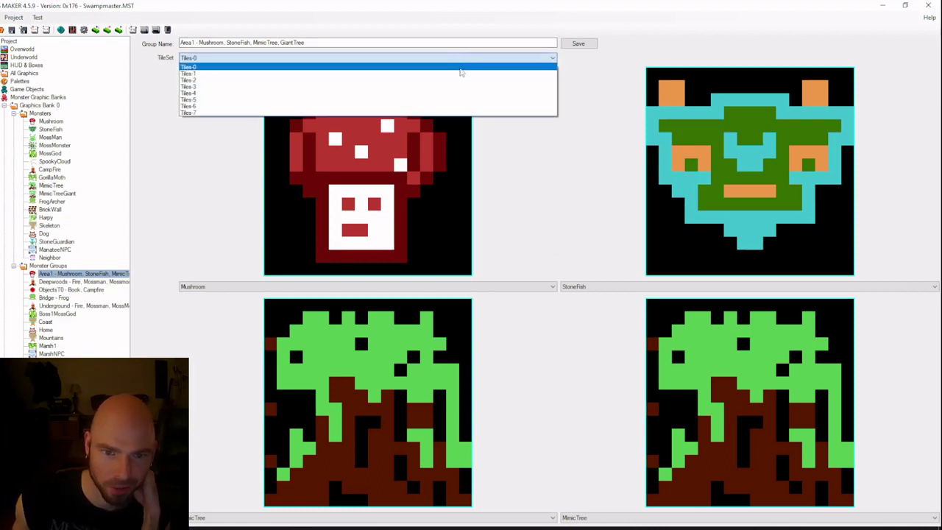
click(465, 77)
click(463, 59)
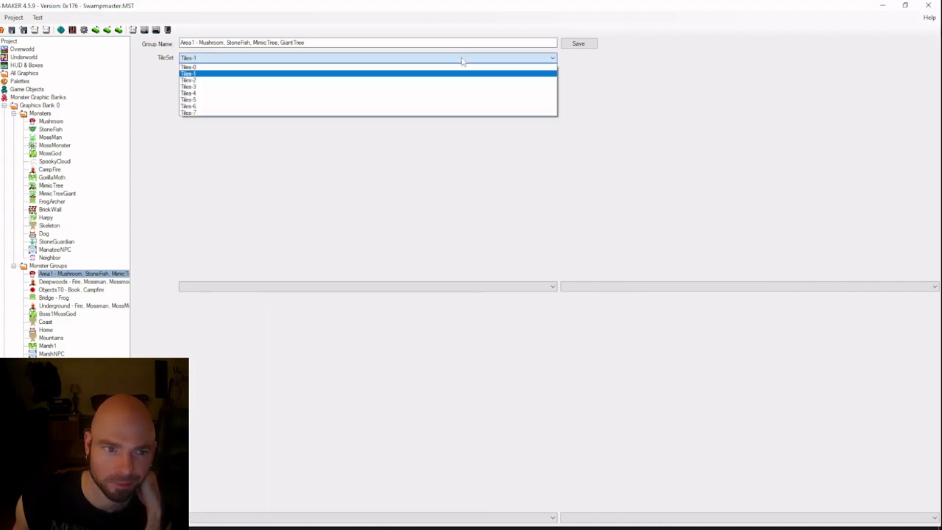
click(463, 59)
click(240, 288)
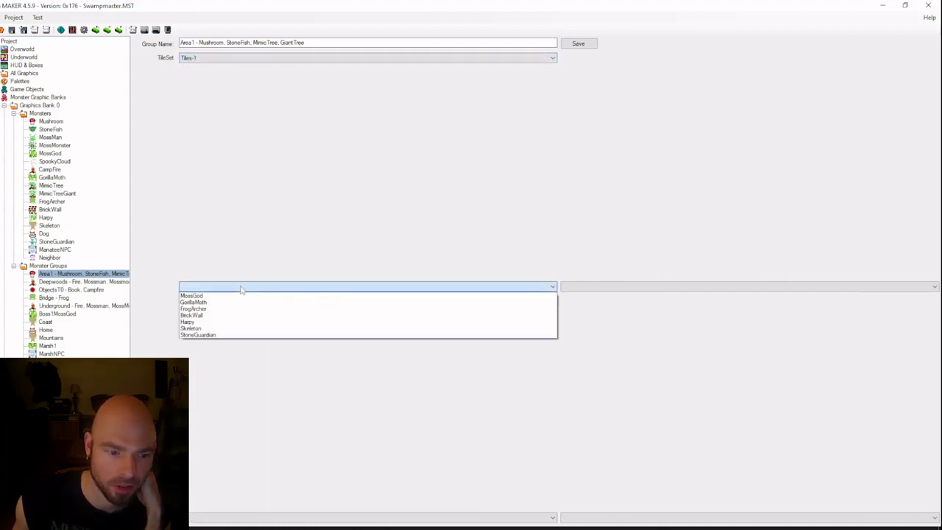
click(241, 288)
click(242, 58)
click(239, 79)
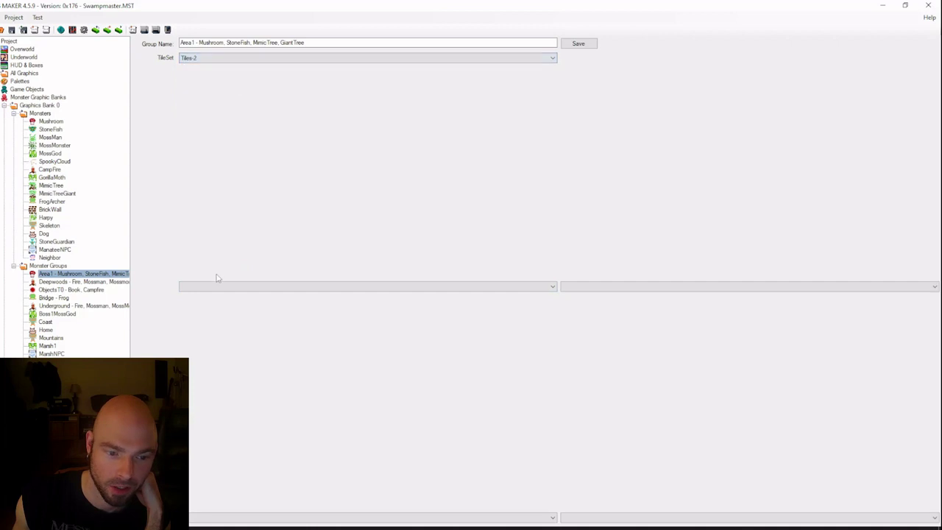
click(219, 287)
click(223, 295)
Switch the Area1 group to tileset Tiles-3, assign MimicTreeGiant to its first monster slot and save it
click(210, 58)
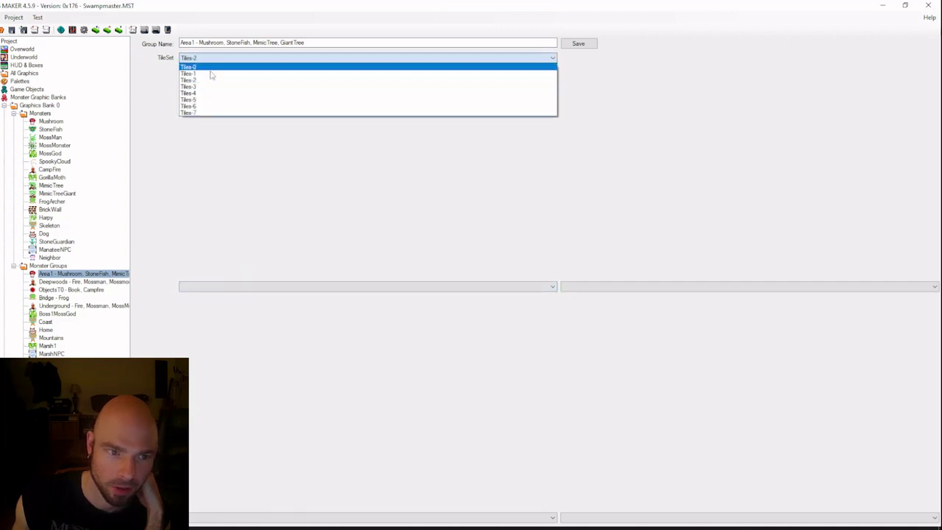
click(212, 86)
click(219, 287)
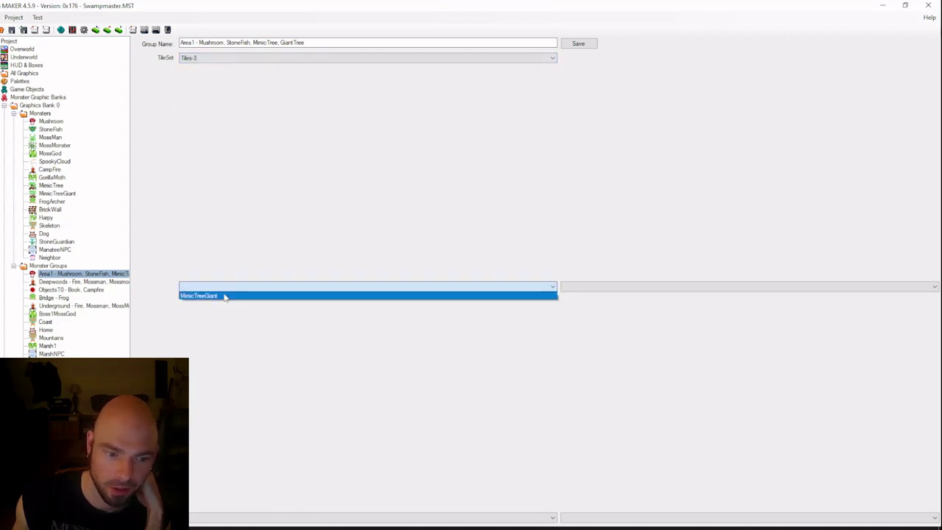
click(225, 294)
click(579, 46)
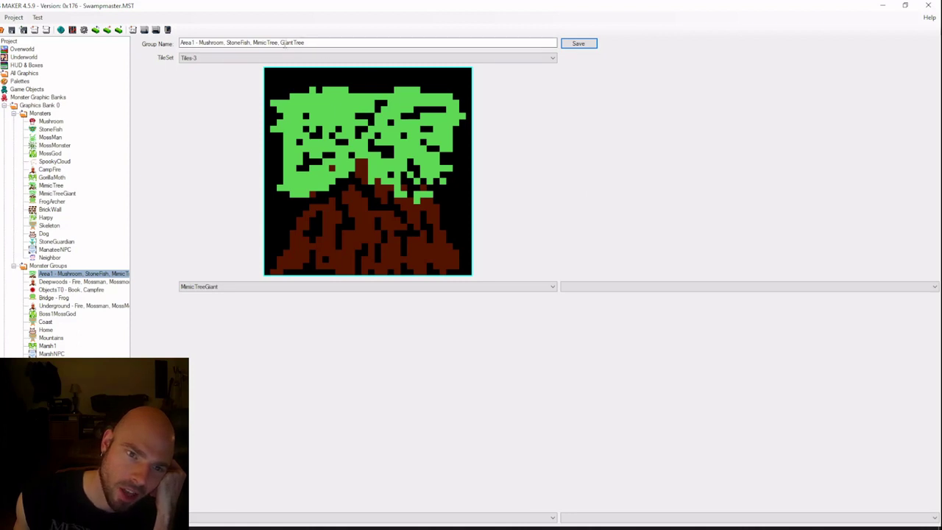
Rename the Area1 monster group to MimicTree and save it
drag(278, 42, 214, 43)
key(BackSpace)
key(BackSpace)
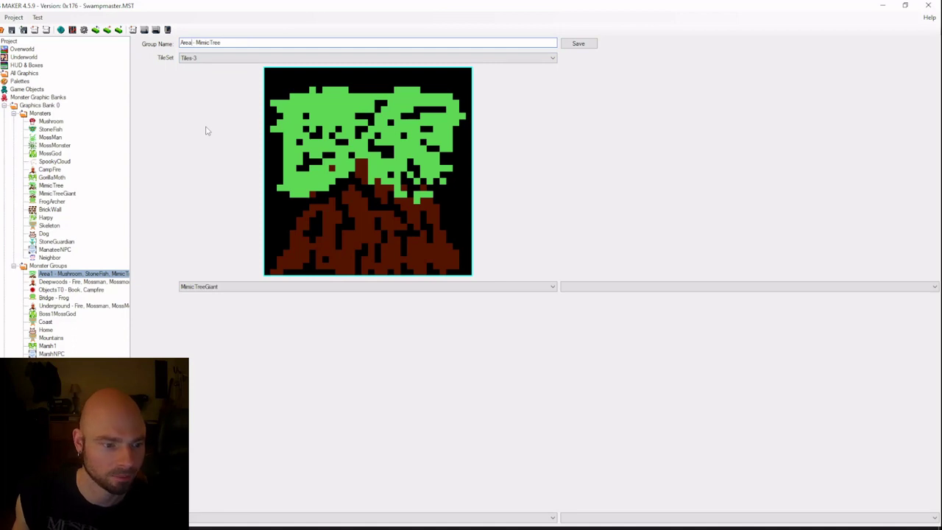
drag(195, 42, 165, 42)
key(BackSpace)
click(578, 43)
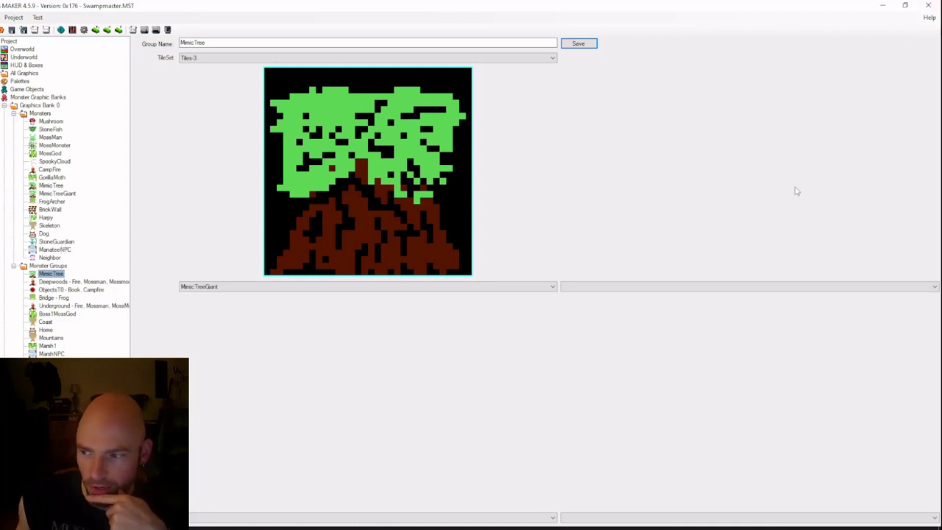
Try tilesets Tiles-0 and Tiles-1 for the MimicTree group, restore Tiles-3 with MimicTreeGiant in the first slot, and save
click(198, 58)
click(206, 67)
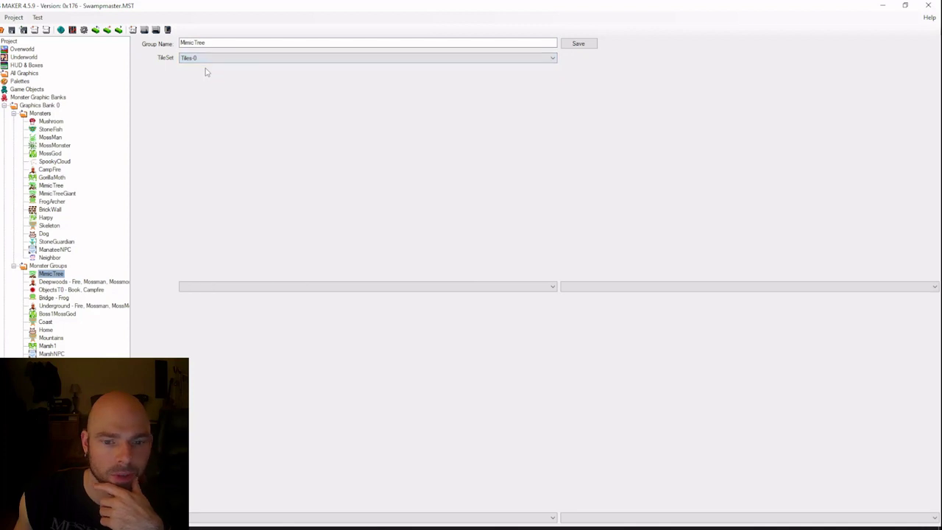
click(207, 59)
click(213, 74)
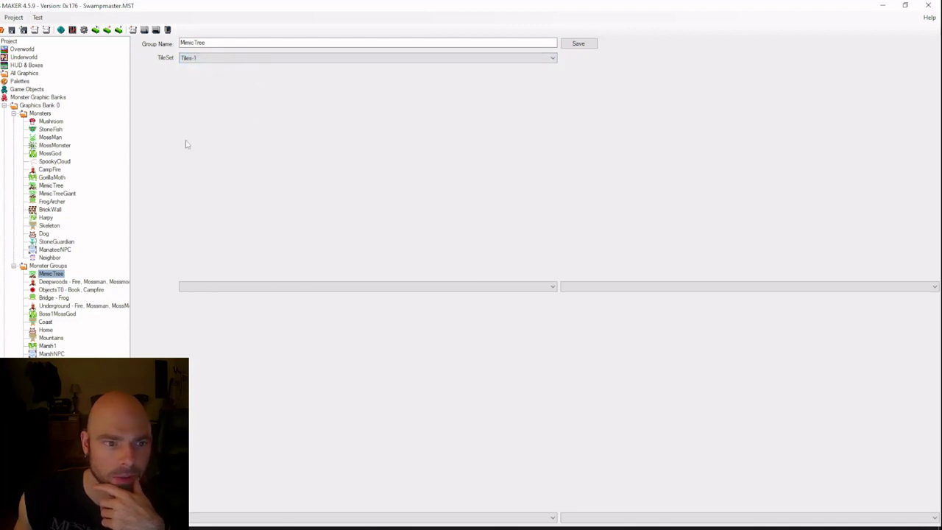
click(208, 59)
click(207, 91)
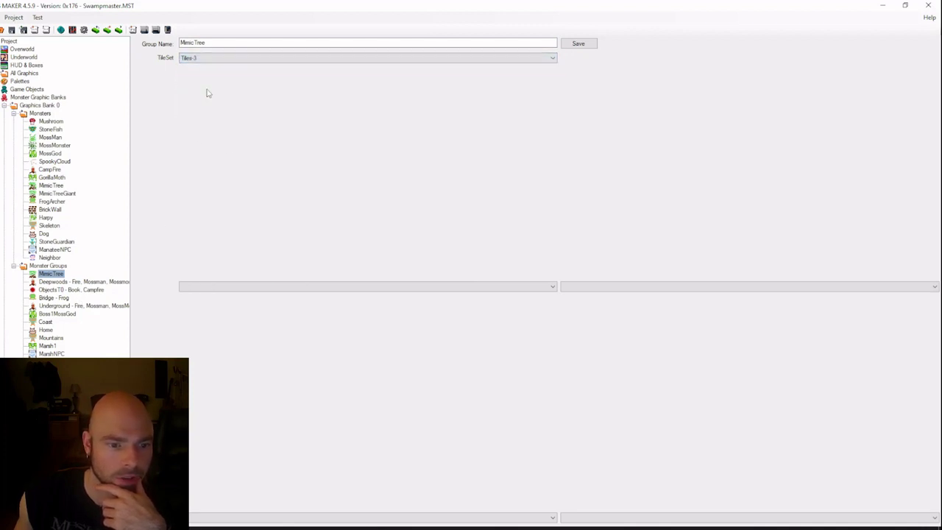
click(233, 286)
click(233, 295)
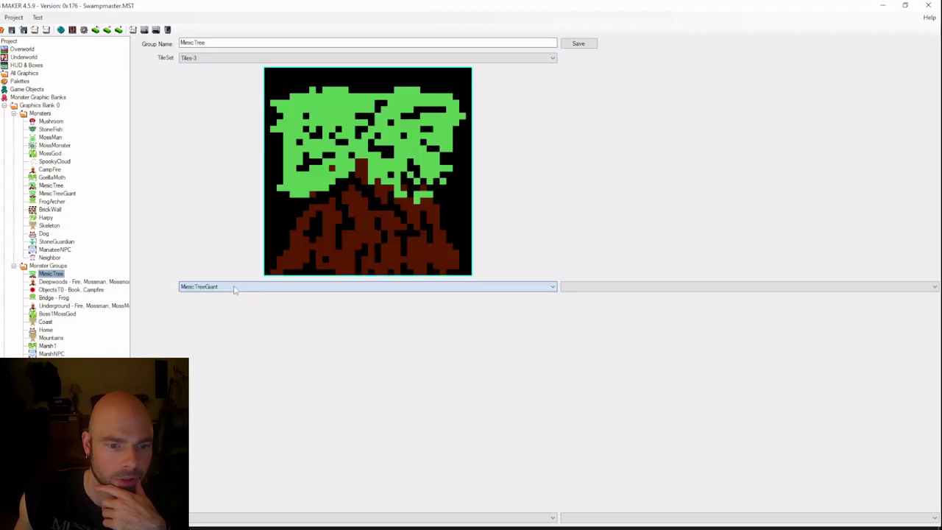
click(586, 46)
click(53, 281)
click(53, 273)
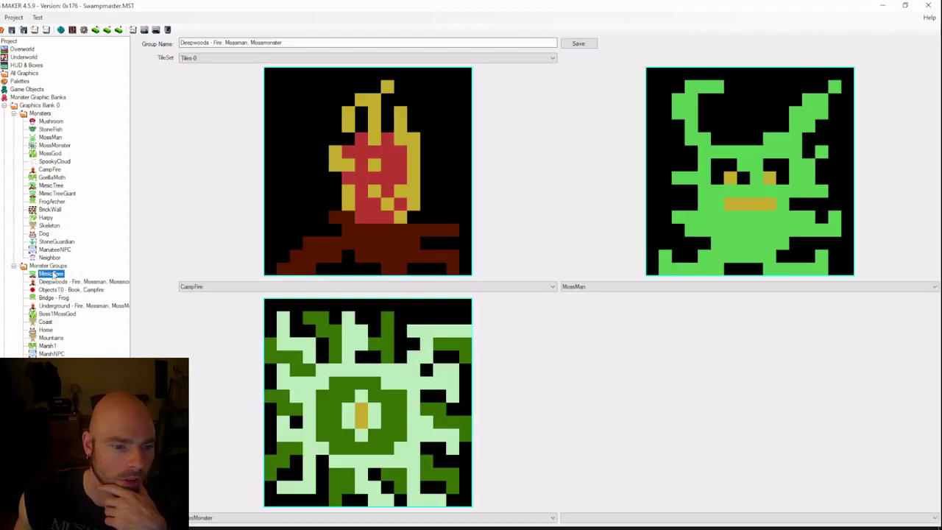
Open the Overworld screen at X=13, Y=4 and set its day monster group to MimicTree in the screen details
click(24, 50)
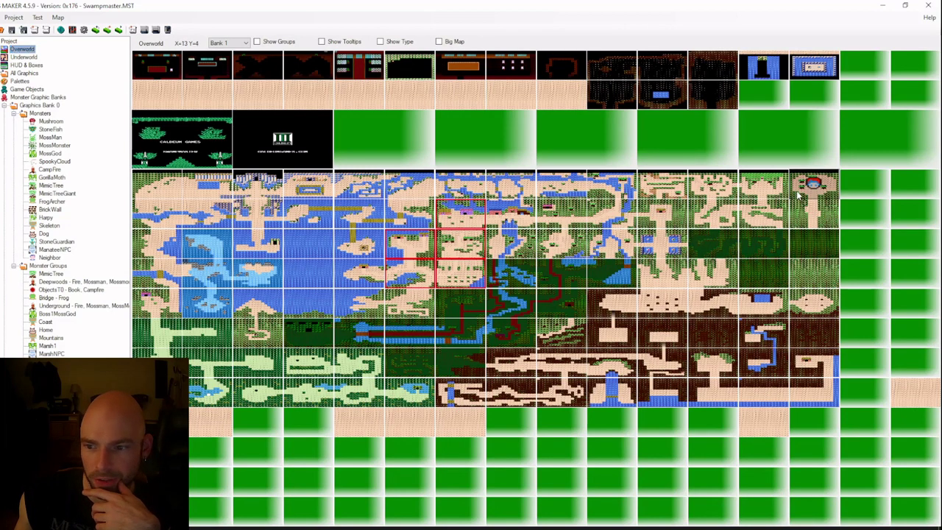
double_click(793, 195)
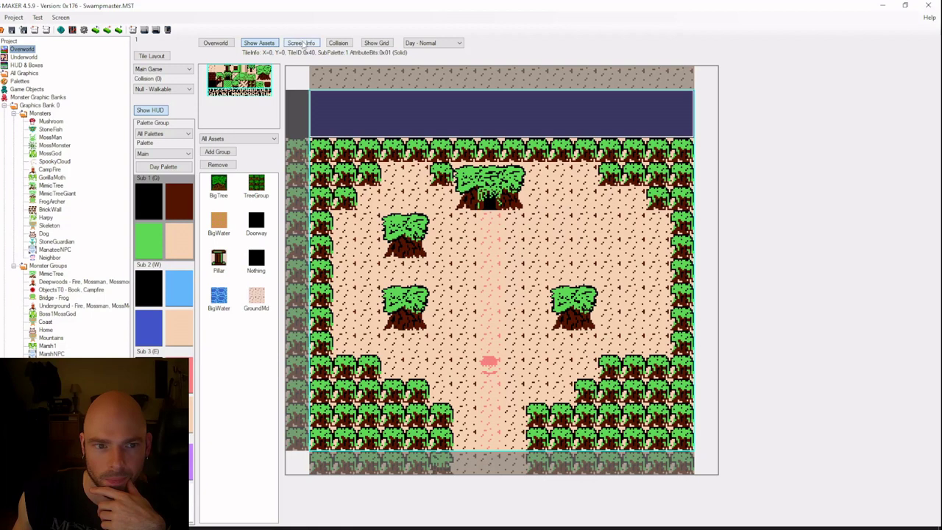
click(302, 44)
click(139, 125)
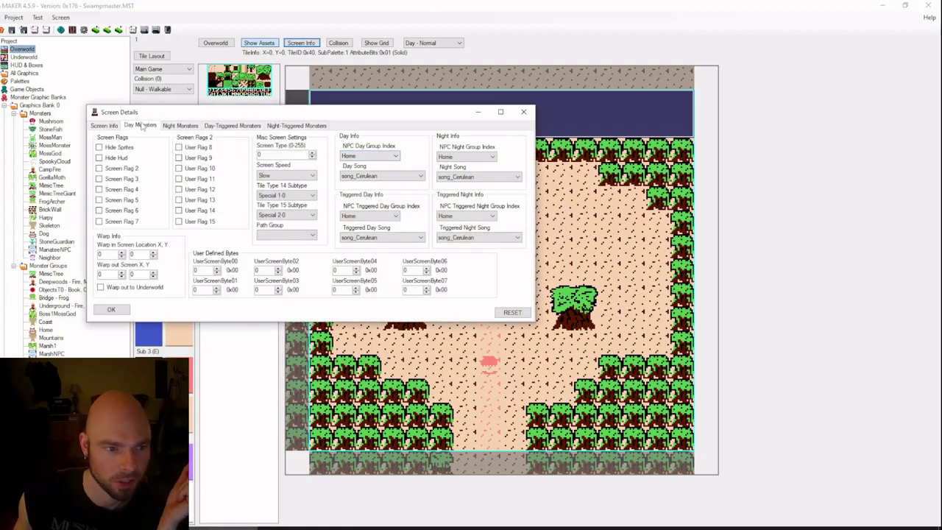
click(147, 177)
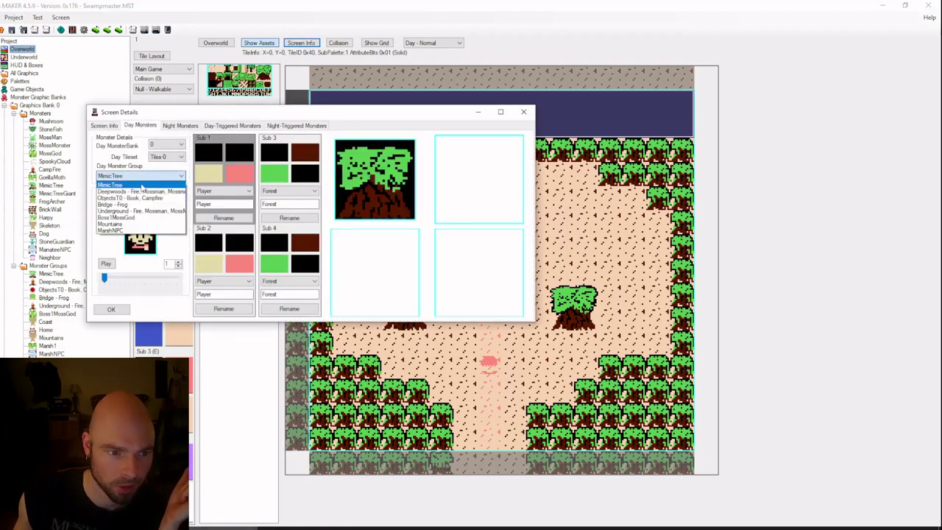
click(121, 185)
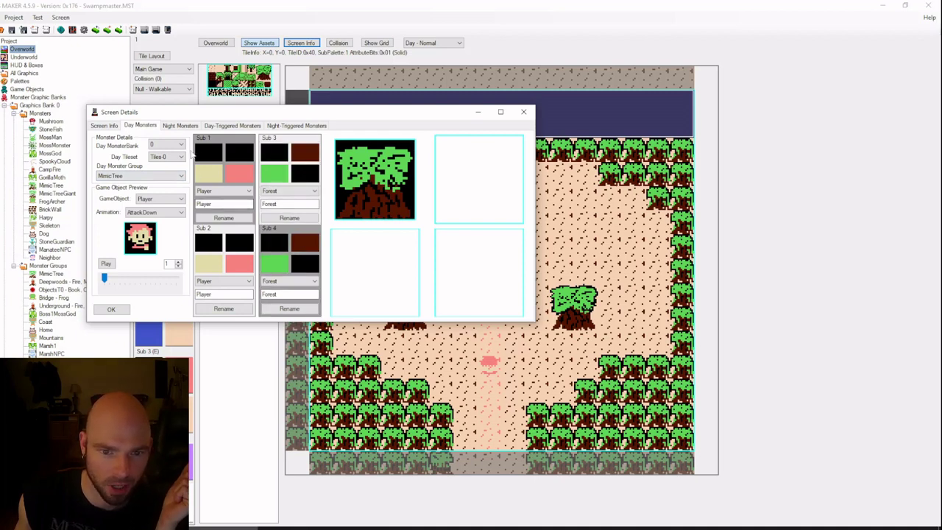
Try day tileset Tiles-3 for the screen and switch it back to Tiles-0
click(181, 157)
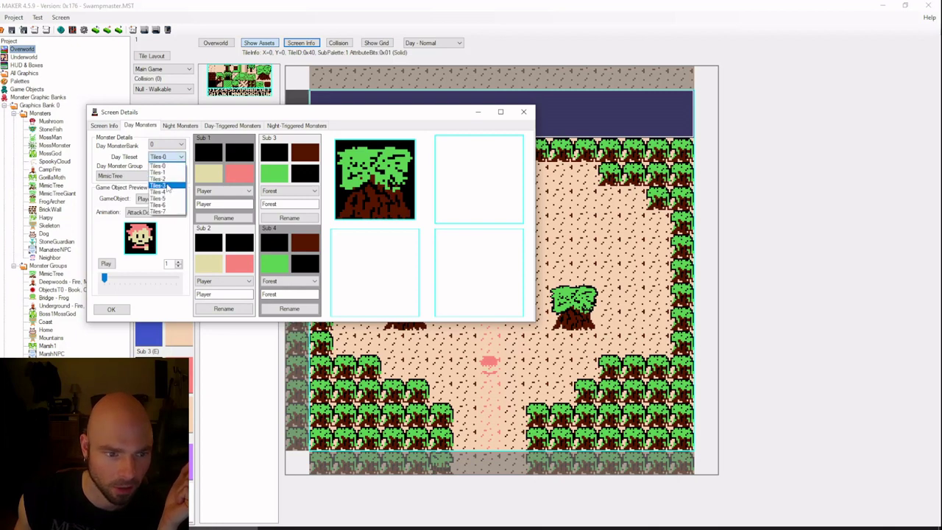
click(171, 185)
click(174, 175)
click(180, 157)
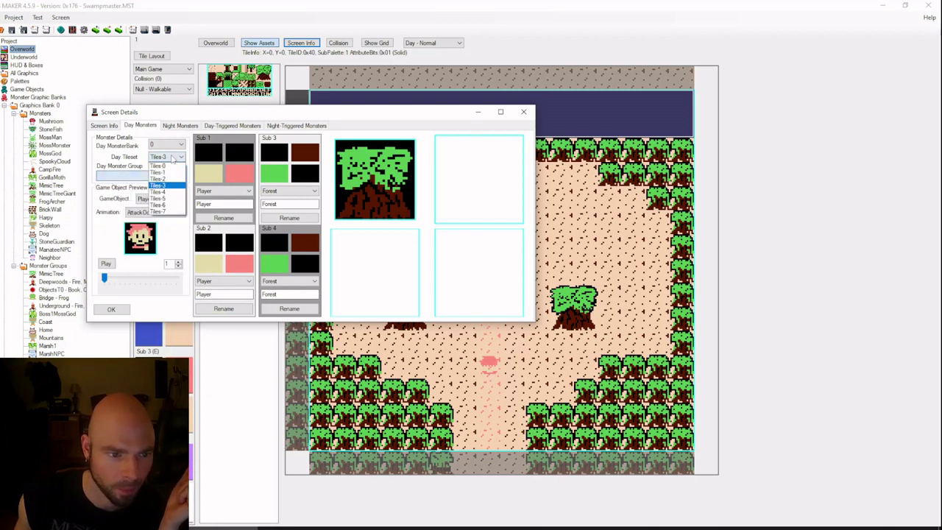
click(168, 165)
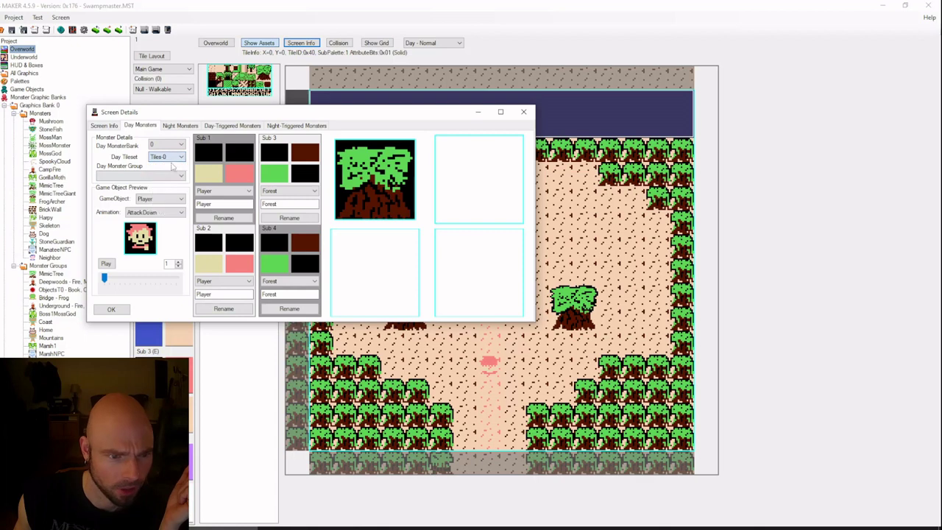
Select the MimicTree day monster group again with tileset Tiles-0 and confirm the screen details
click(177, 157)
click(175, 175)
click(175, 175)
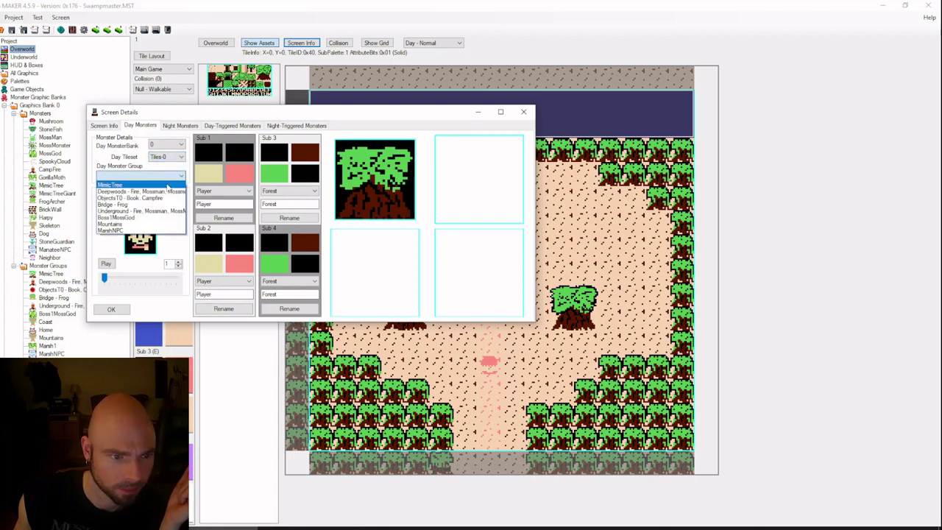
click(168, 186)
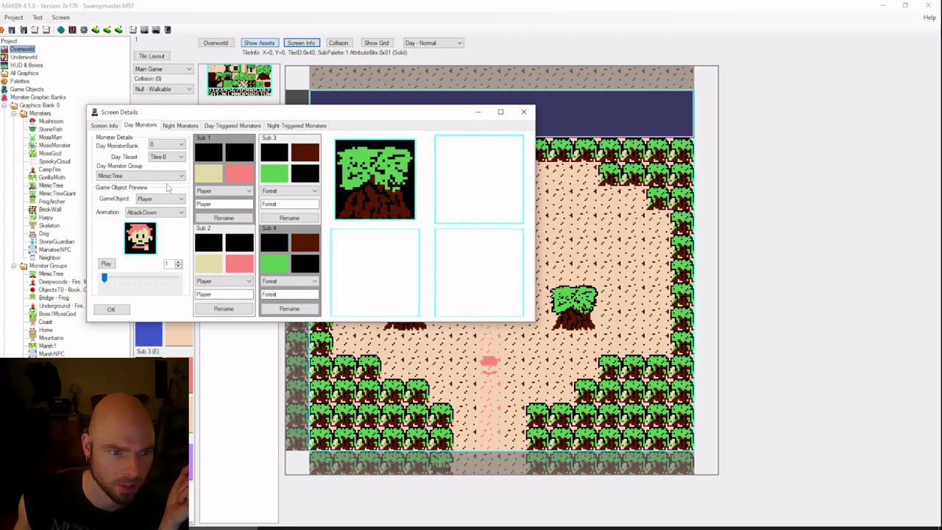
click(158, 176)
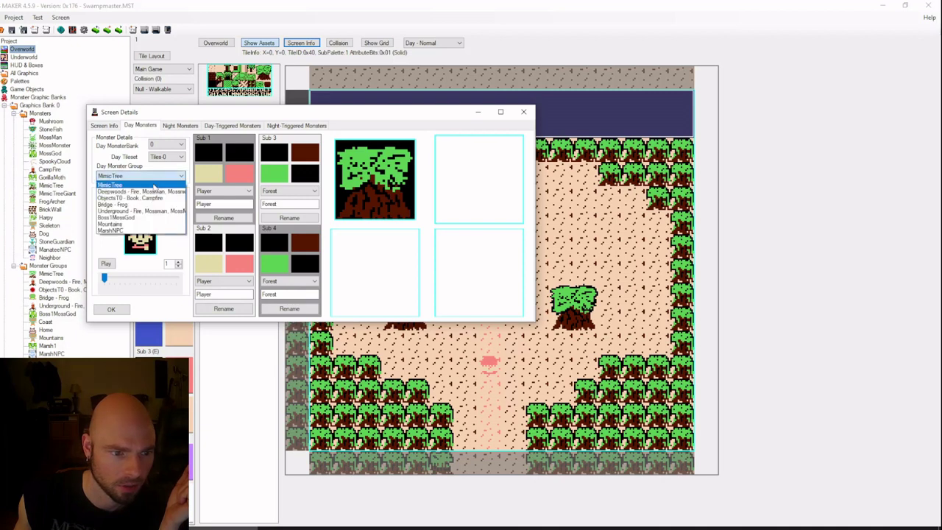
click(156, 191)
click(111, 309)
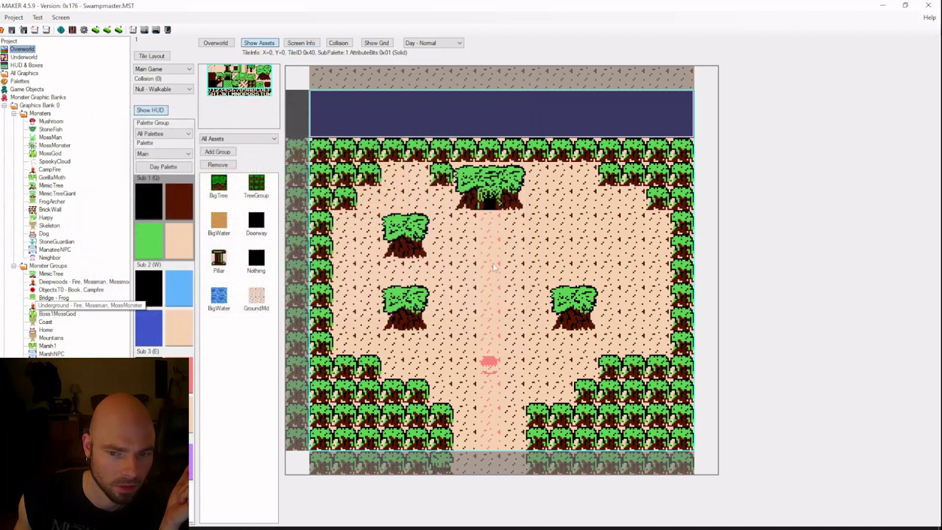
Place MimicTreeGiant as Monster 1 on the open ground at tile X=10, Y=6, level with the upper small tree
right_click(552, 234)
mouse_move(618, 284)
click(736, 471)
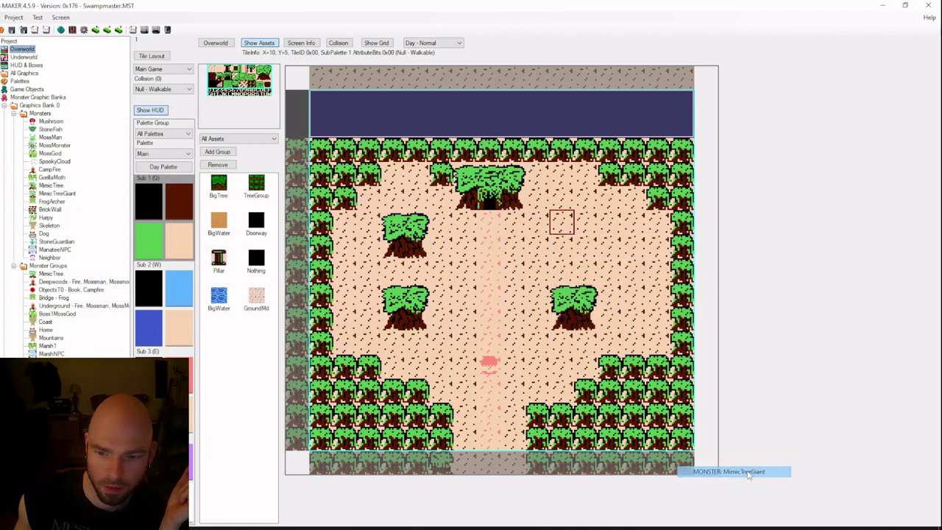
right_click(564, 247)
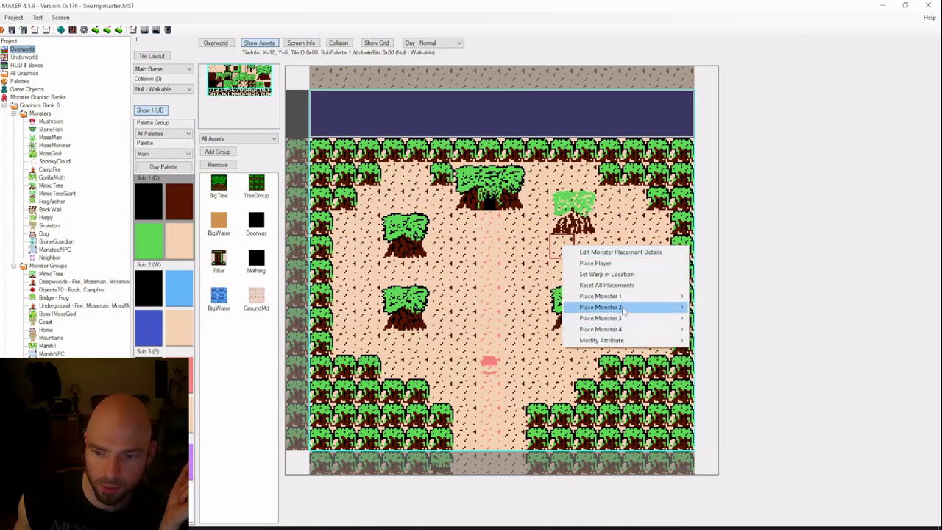
mouse_move(619, 296)
click(736, 480)
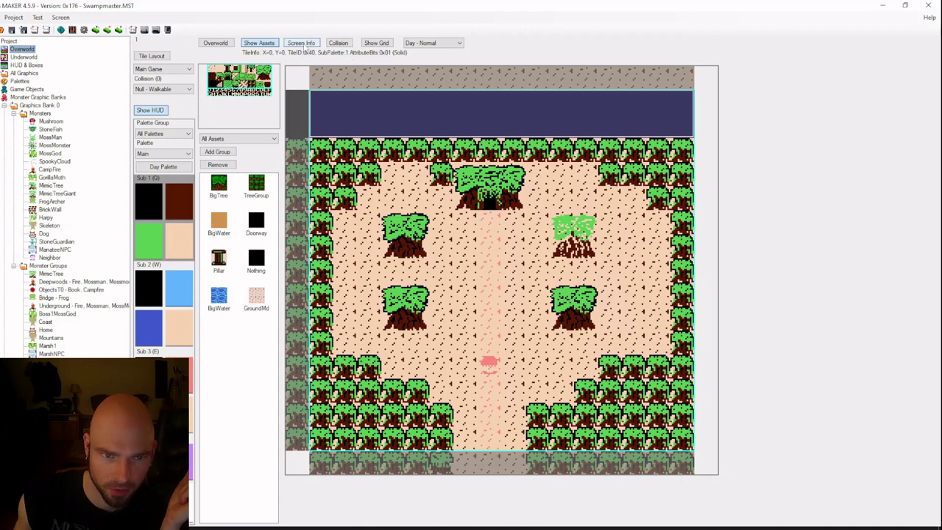
Test the game in the emulator, walking the player around the MimicTreeGiant to check its graphics, and close the emulator
click(144, 30)
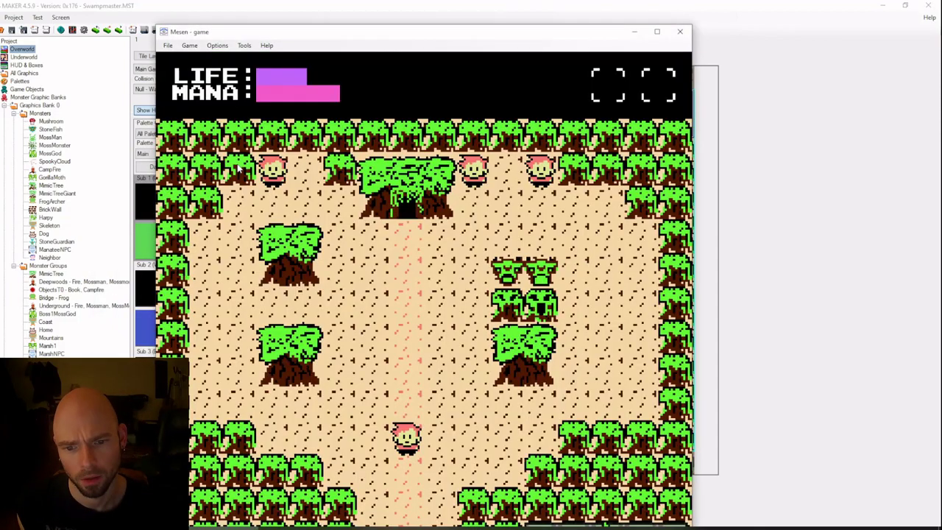
key(Up)
key(Left)
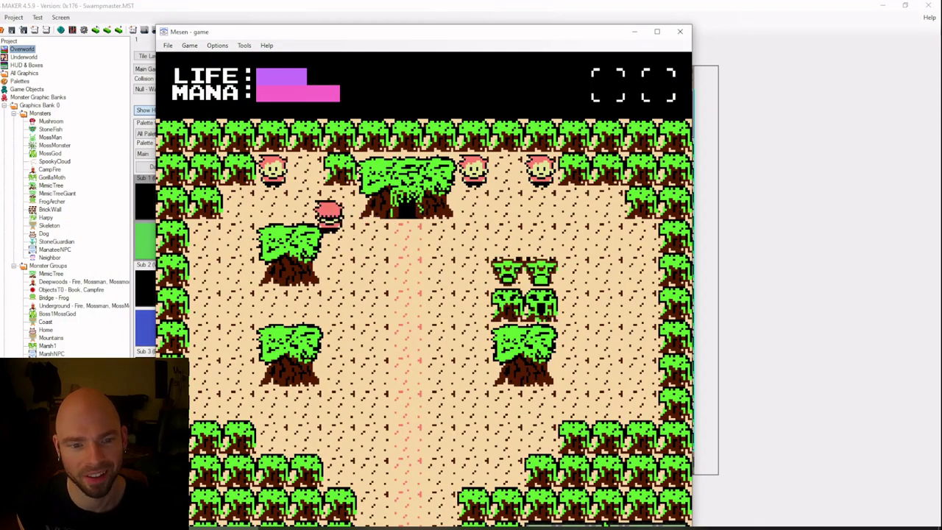
key(Up)
key(Right)
key(Down)
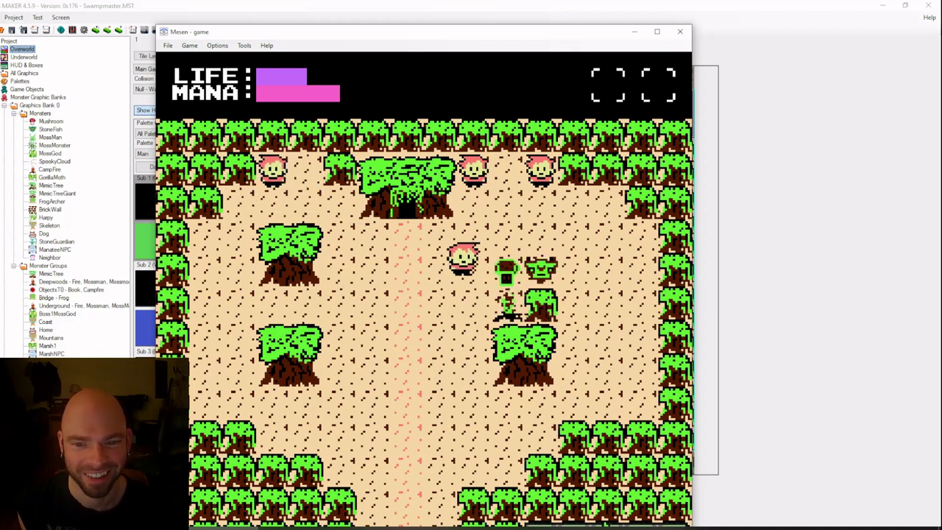
key(Up)
key(Right)
key(Left)
key(Down)
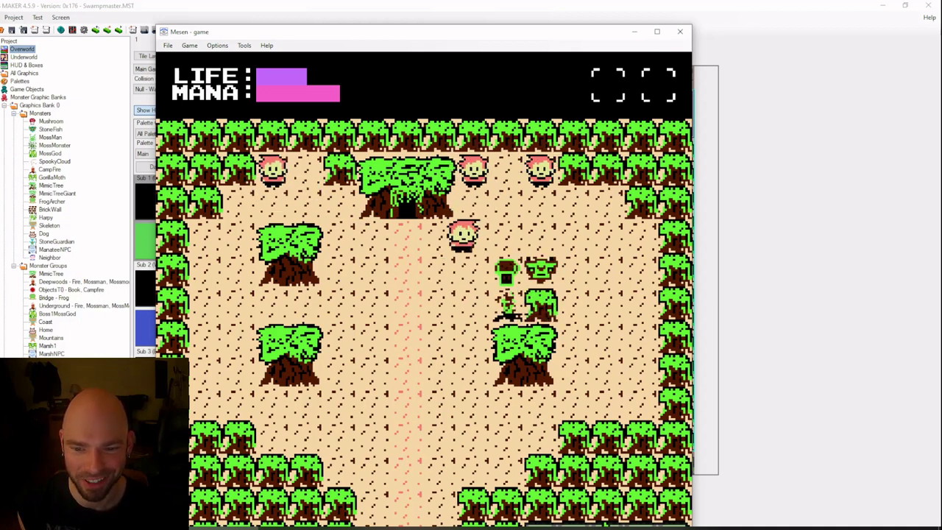
key(Down)
key(Left)
key(Right)
key(Left)
key(Down)
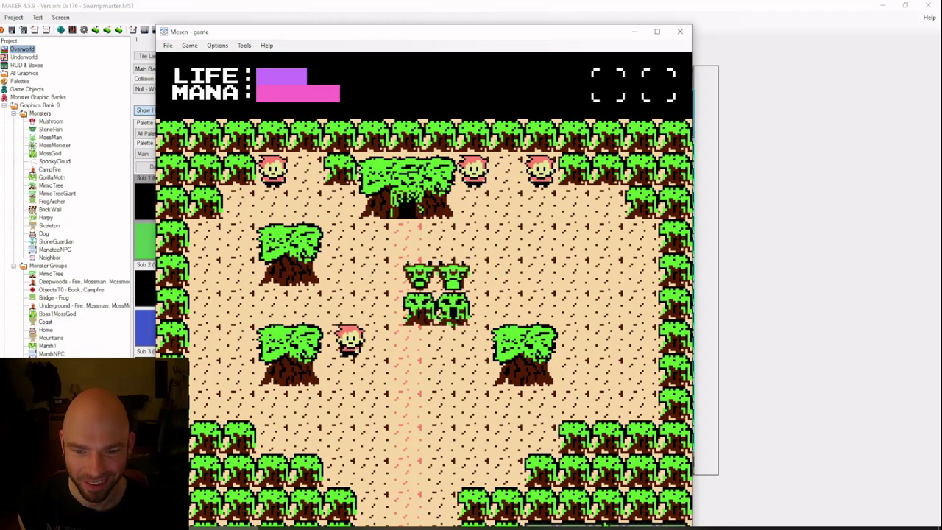
key(Down)
key(Right)
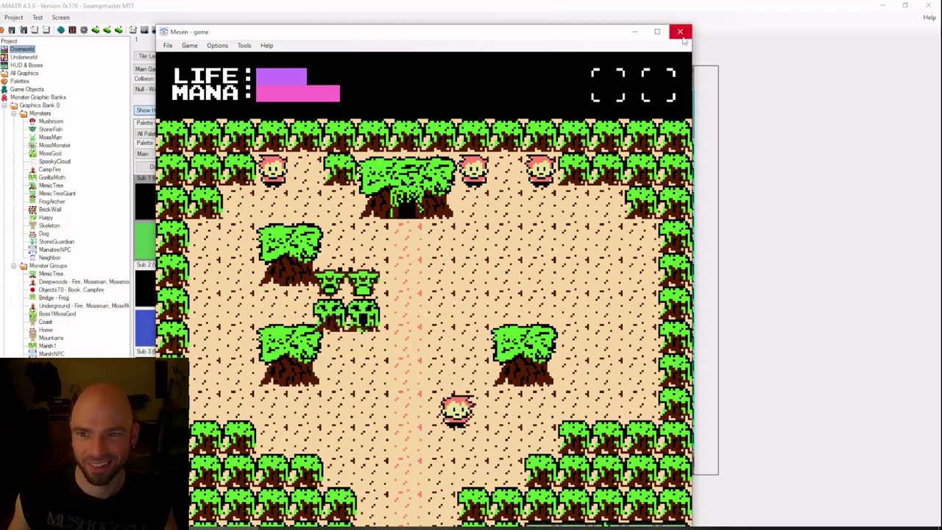
click(682, 35)
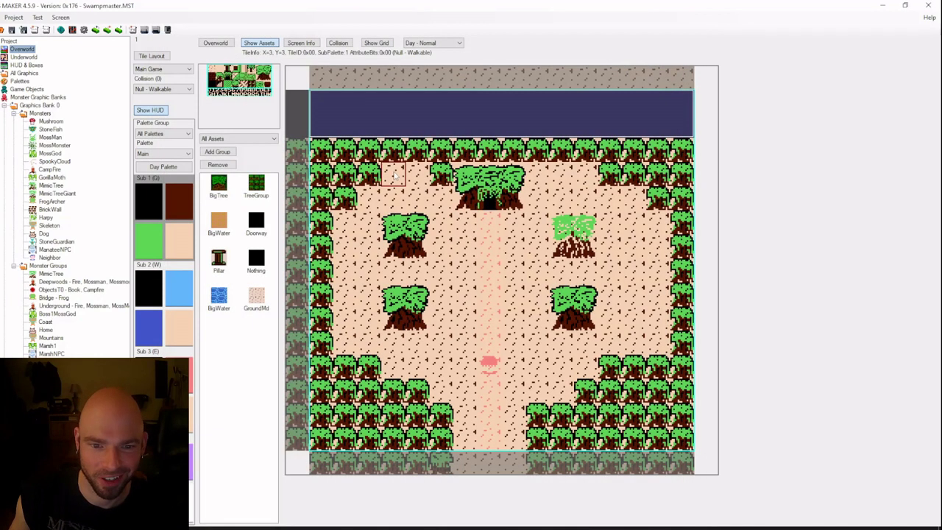
Remove the Monster 1 to Monster 4 placements from the screen
right_click(395, 175)
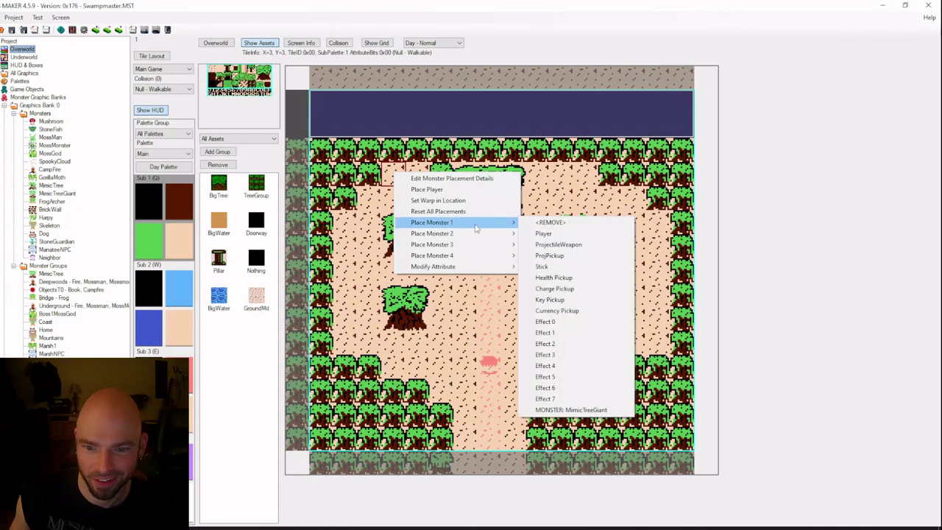
click(489, 223)
right_click(498, 222)
mouse_move(548, 282)
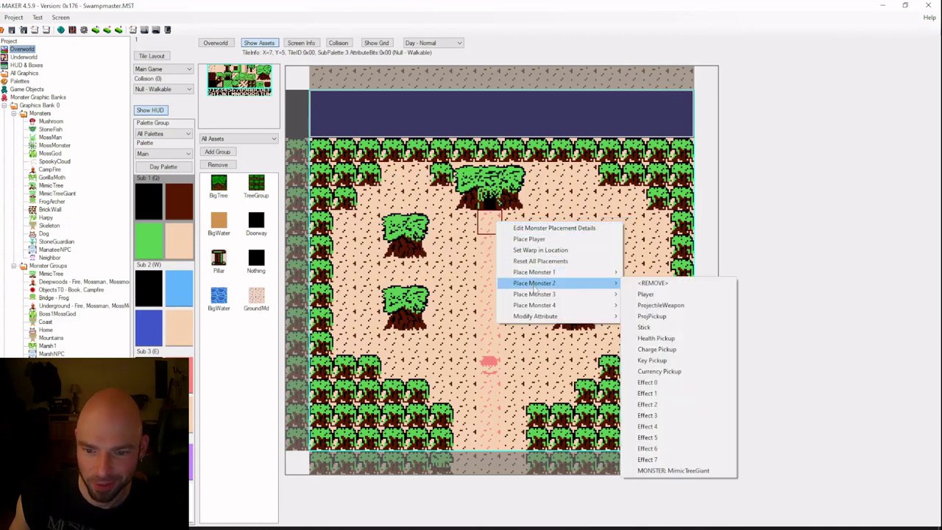
click(661, 289)
right_click(502, 236)
mouse_move(548, 319)
click(655, 319)
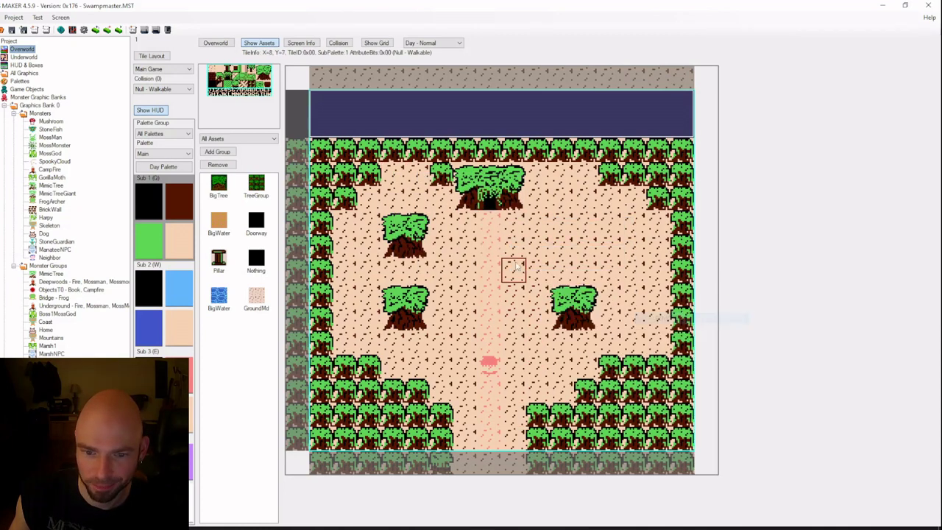
right_click(515, 265)
mouse_move(595, 347)
click(662, 347)
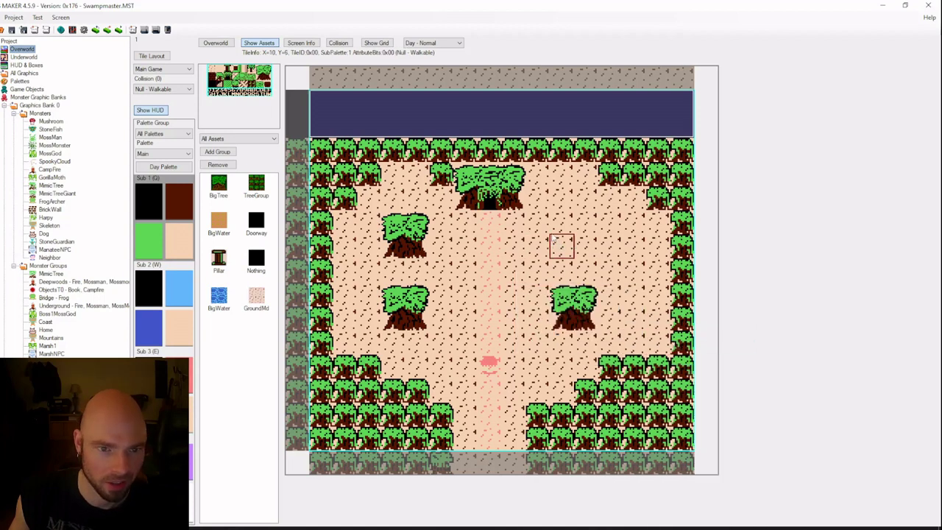
Try day monster bank 1 with day tileset Tiles-3 in the screen details and look for available monster groups
click(301, 43)
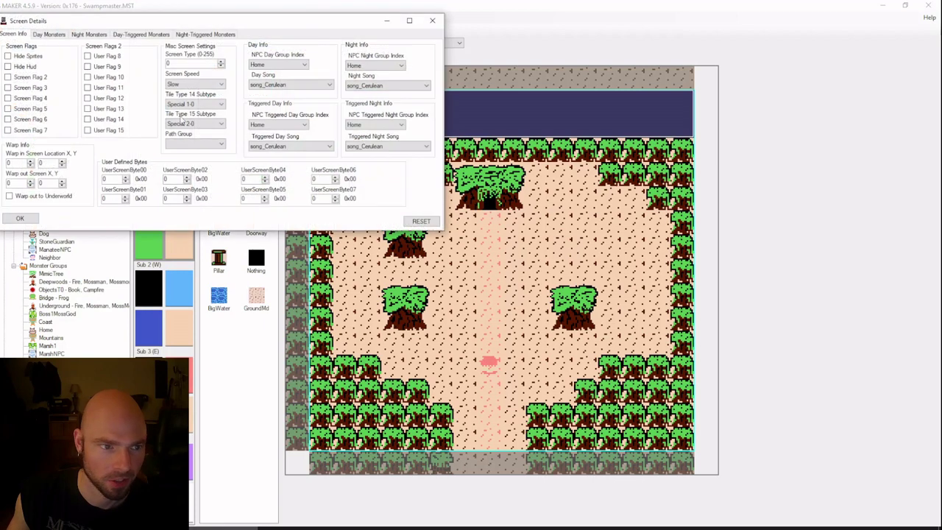
click(48, 34)
click(77, 54)
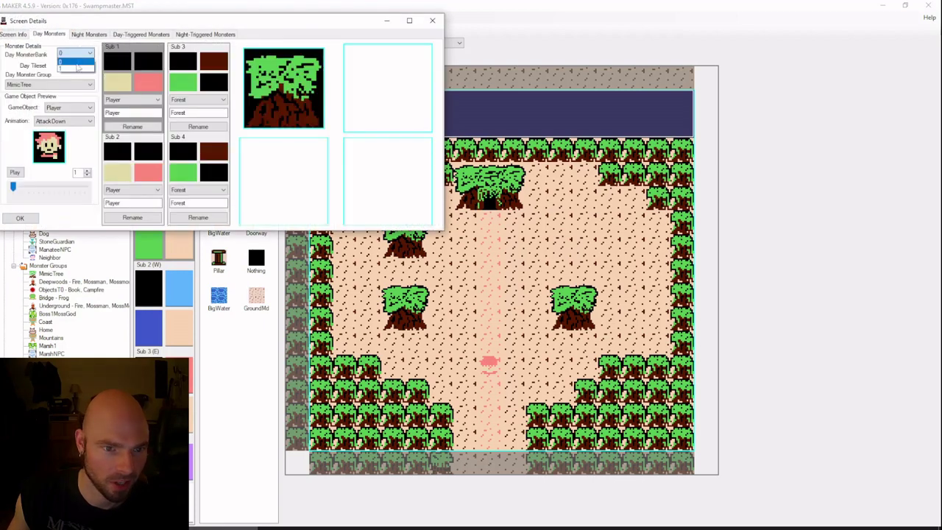
click(74, 66)
click(77, 65)
click(73, 87)
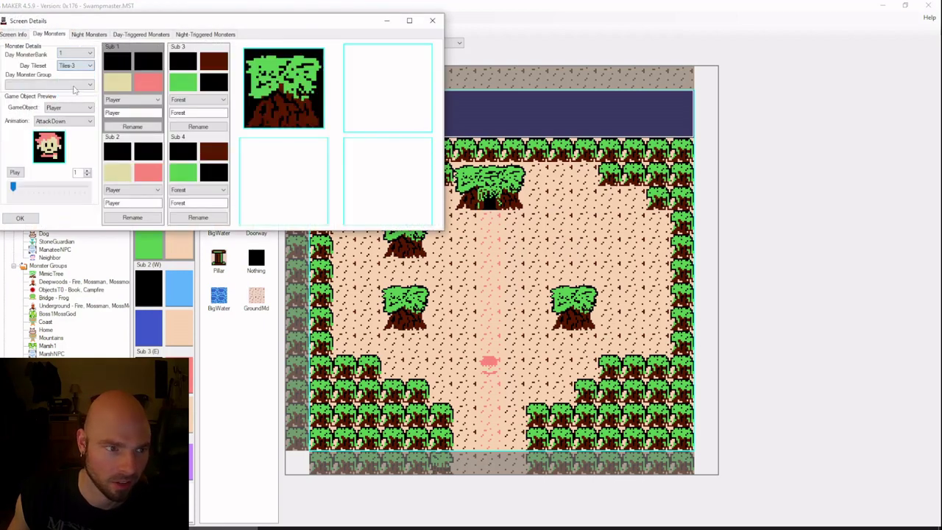
click(74, 87)
click(74, 86)
Set the day monster bank to 0 with day tileset Tiles-3, check its monster groups, and confirm the screen details
click(79, 54)
click(78, 62)
click(78, 66)
click(73, 91)
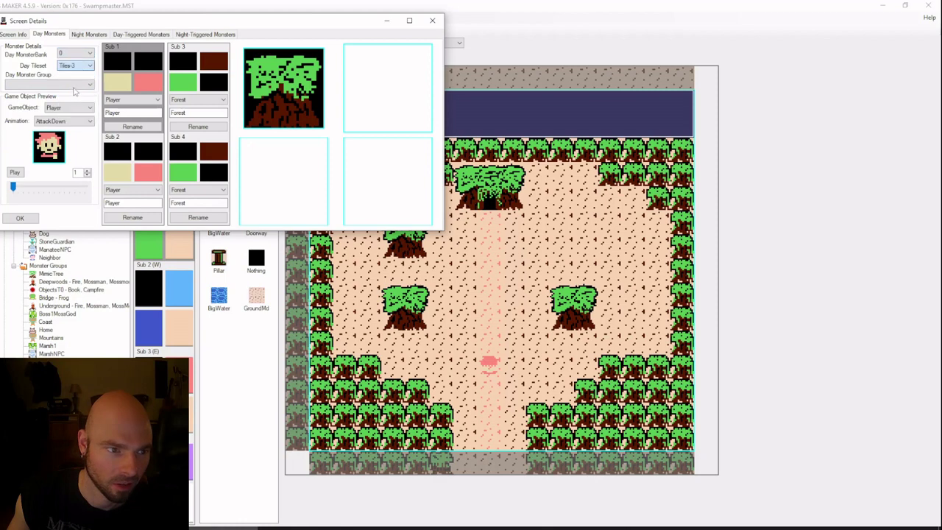
click(74, 87)
click(74, 87)
click(20, 218)
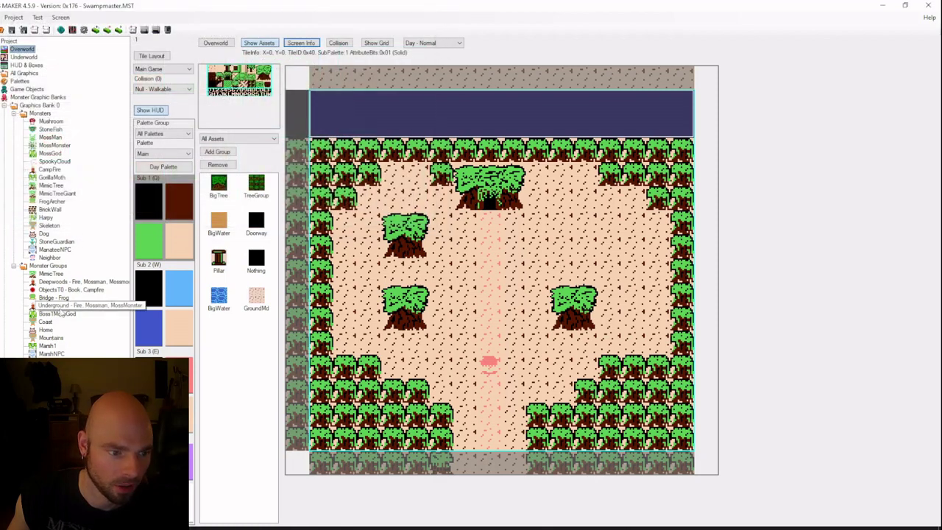
Set the MimicTree monster group to tileset Tiles-3 with MimicTreeGiant in the first slot and save it
click(57, 273)
click(243, 58)
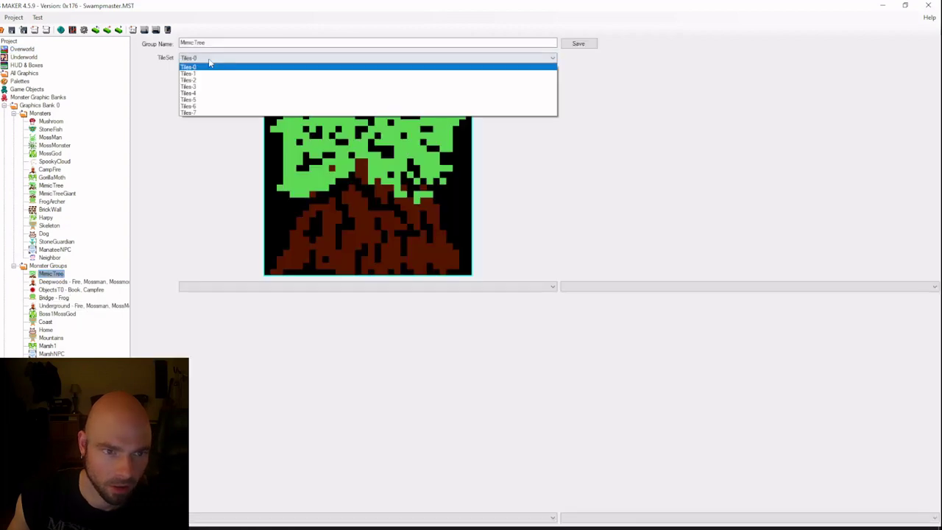
click(210, 87)
click(304, 288)
click(290, 298)
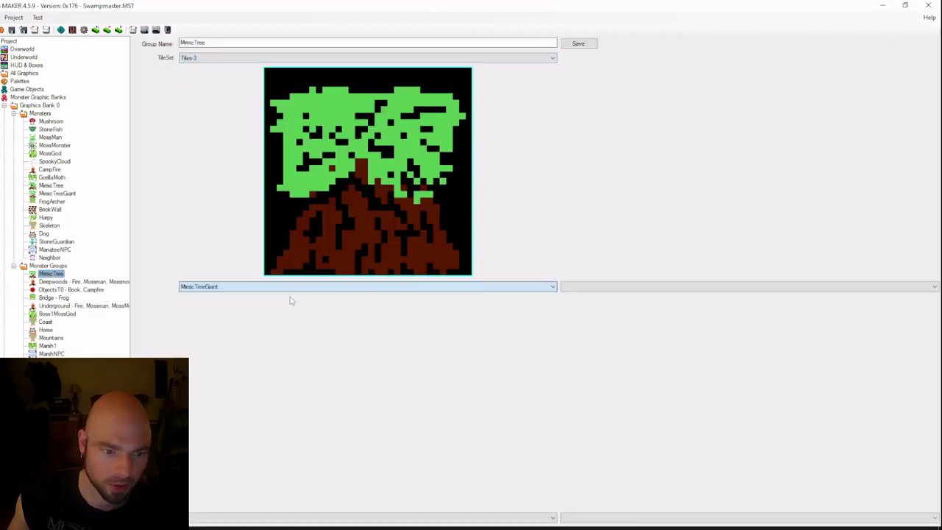
click(579, 44)
Open the forest clearing screen from the Overworld and place MimicTreeGiant as Monster 1 at X=10, Y=5
click(23, 48)
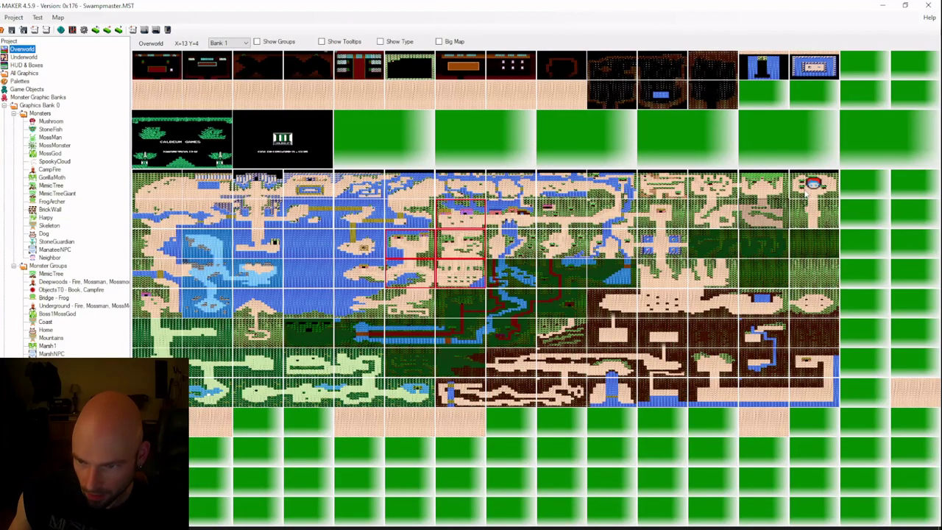
double_click(810, 188)
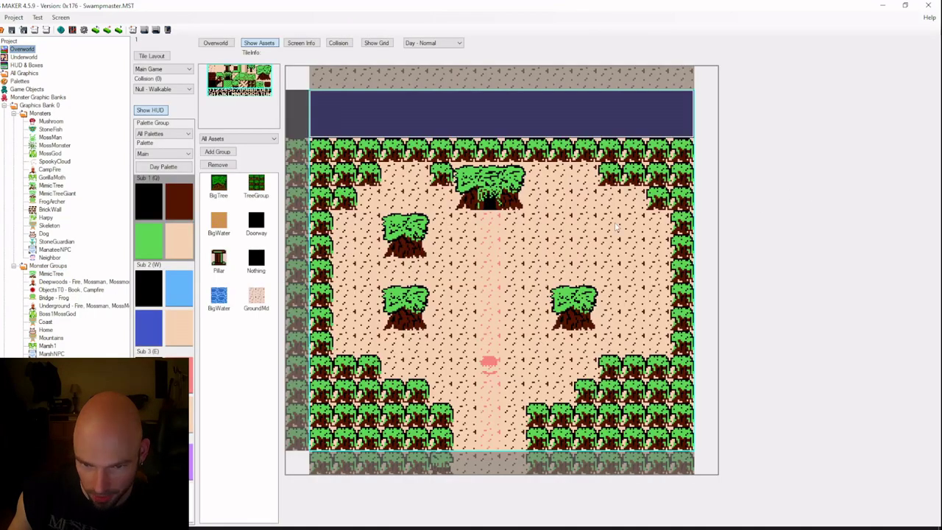
right_click(559, 228)
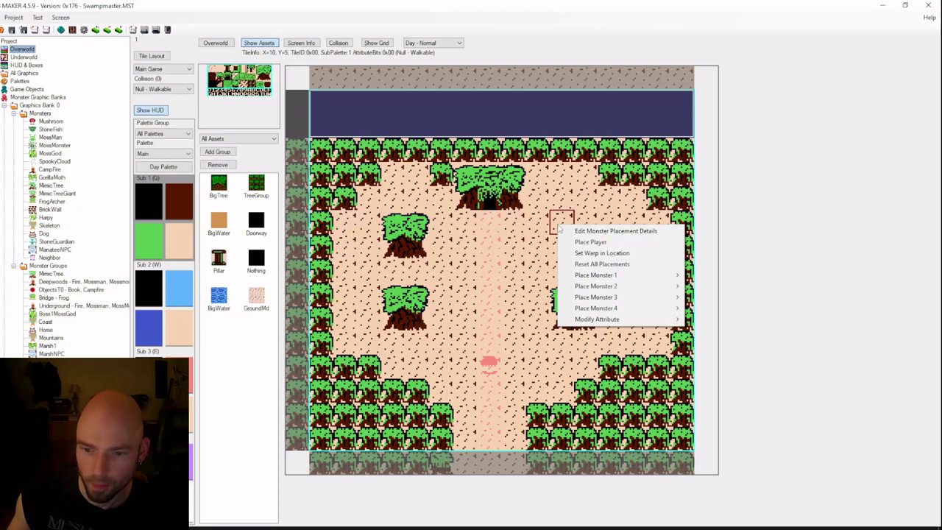
mouse_move(617, 277)
click(736, 462)
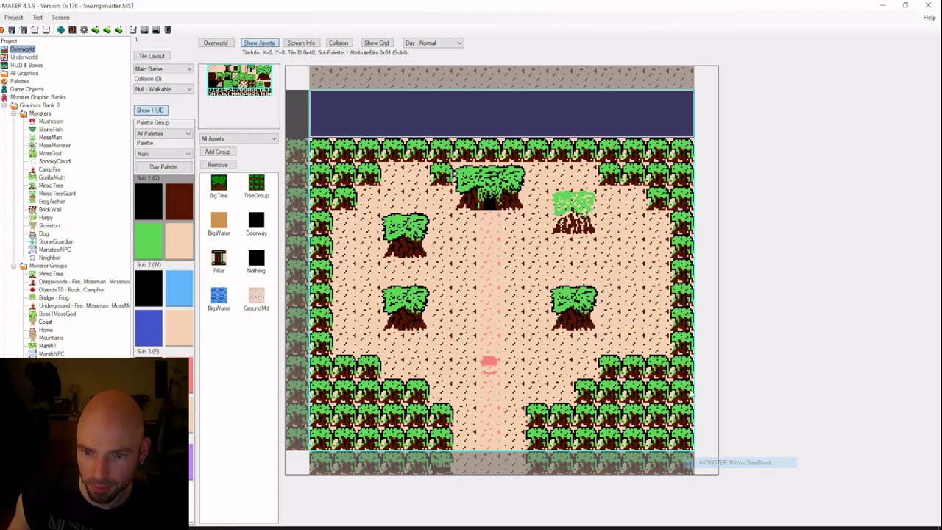
Move the Monster 1 MimicTreeGiant placement one tile down to X=10, Y=6
right_click(553, 237)
mouse_move(617, 293)
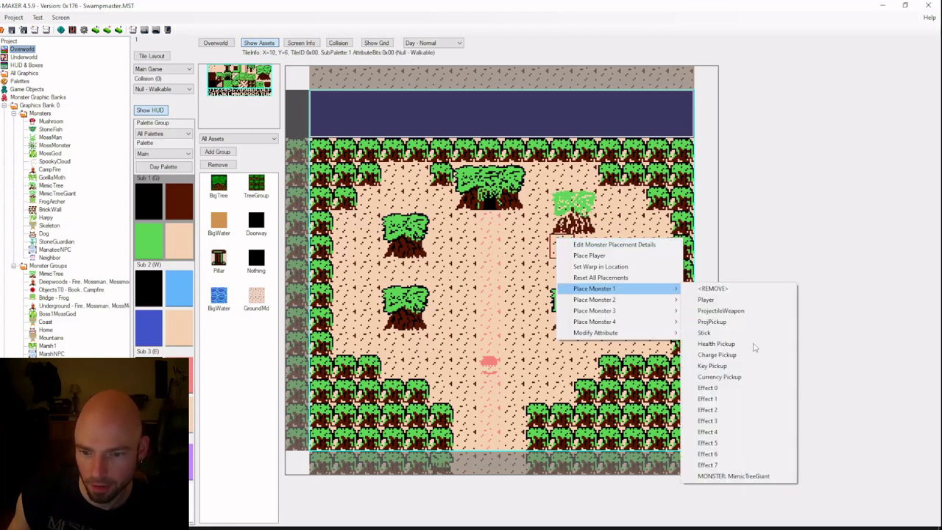
click(739, 477)
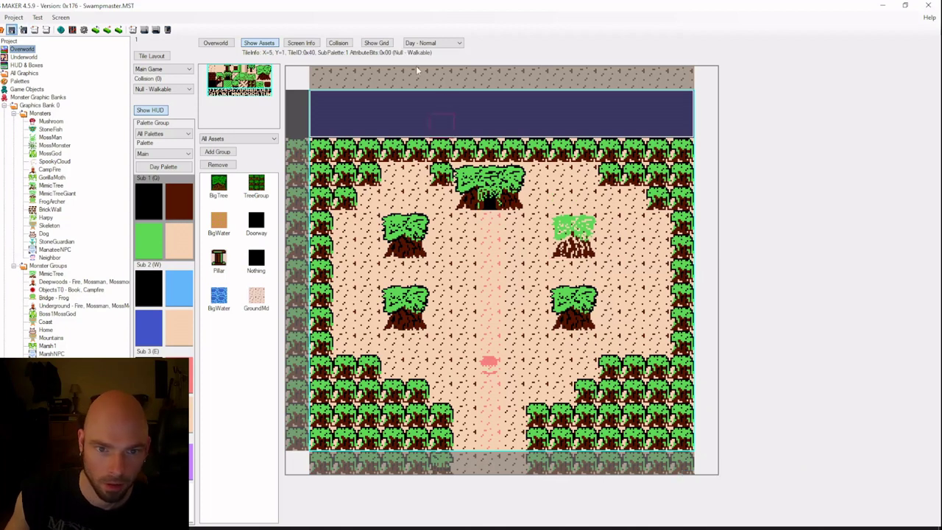
Play the Cloak animation preview of MimicTreeGiant and return to the forest clearing screen in the Overworld
click(58, 193)
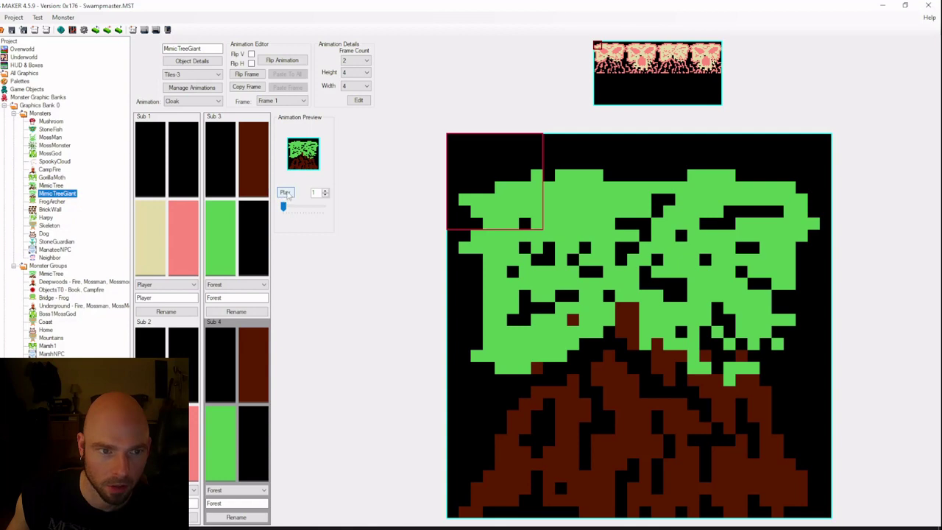
click(287, 193)
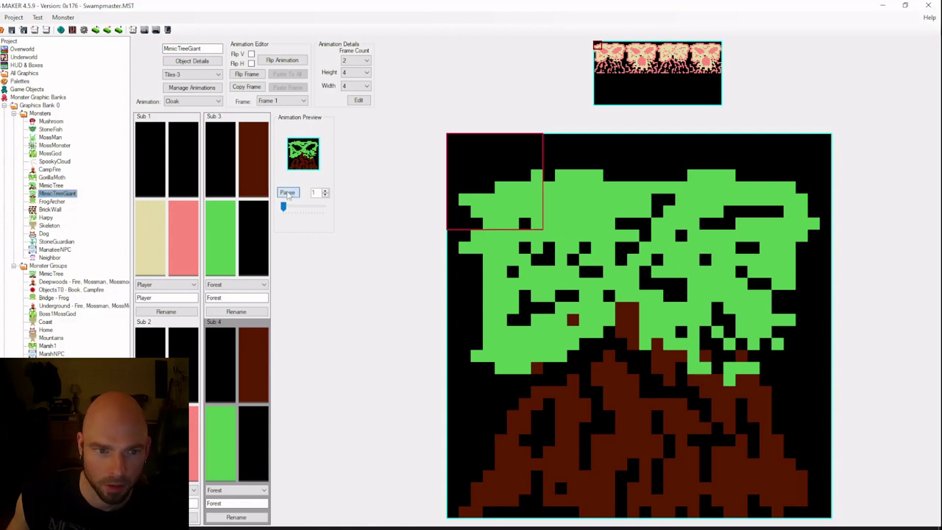
click(21, 49)
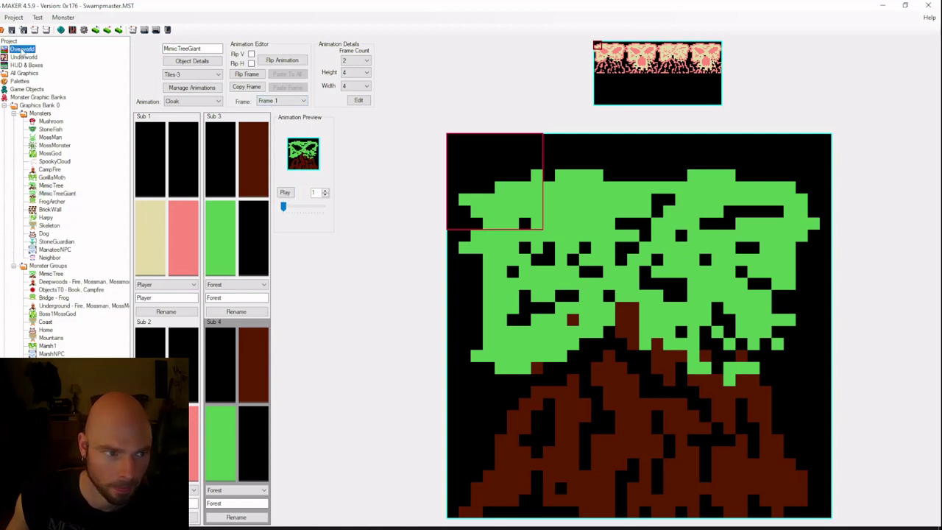
double_click(814, 184)
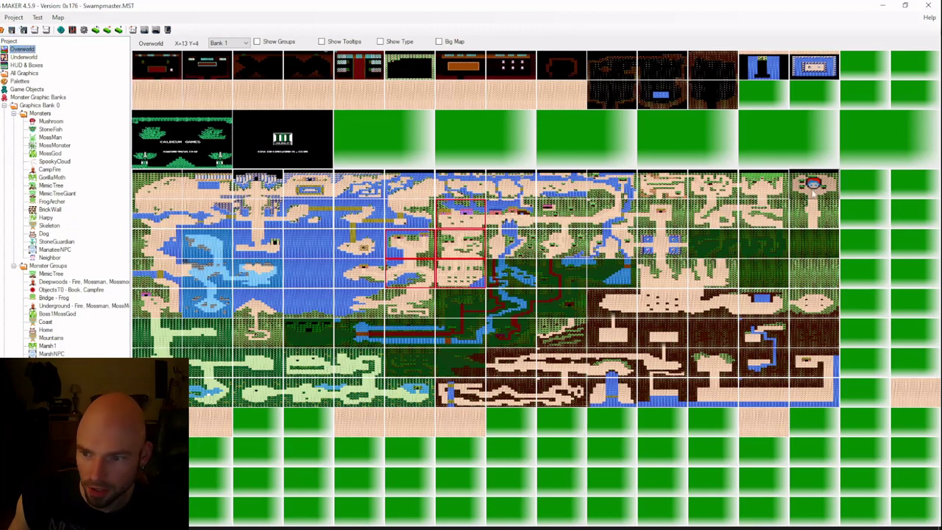
Test the game in the emulator by walking the player around the clearing and into the giant mimic tree, and close the emulator
click(145, 29)
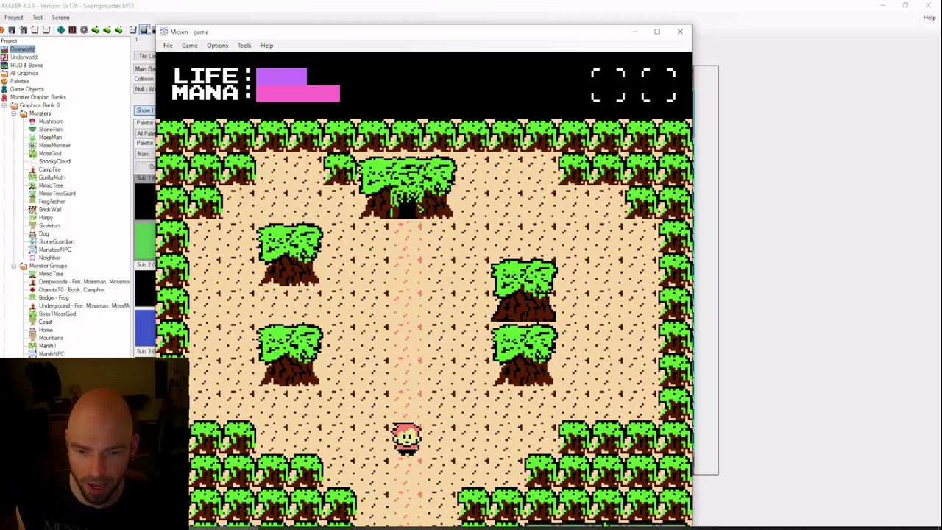
key(Up)
key(Left)
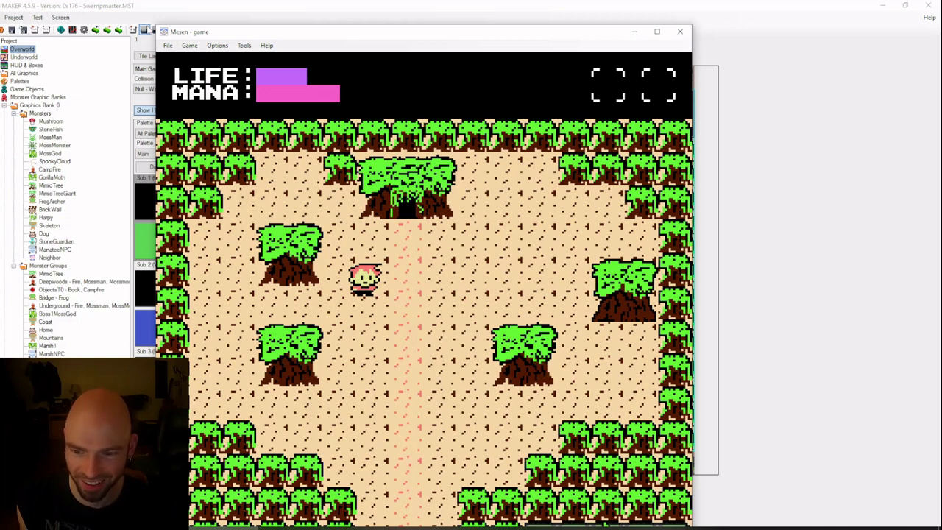
key(Right)
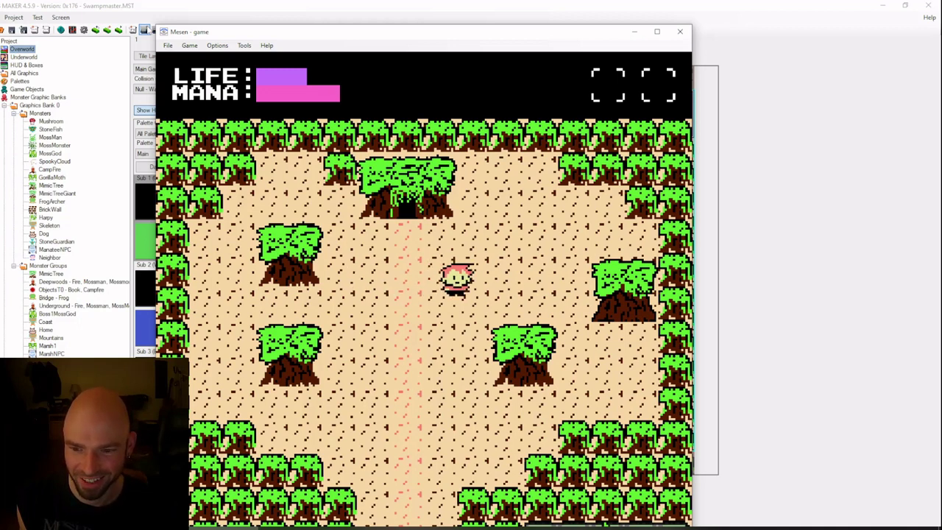
key(Down)
key(Up)
key(Left)
key(Down)
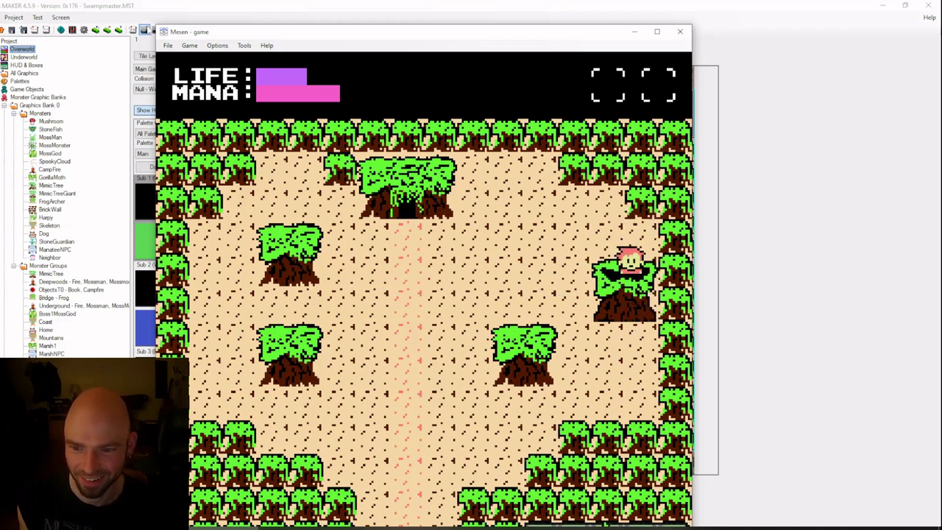
key(Left)
click(680, 31)
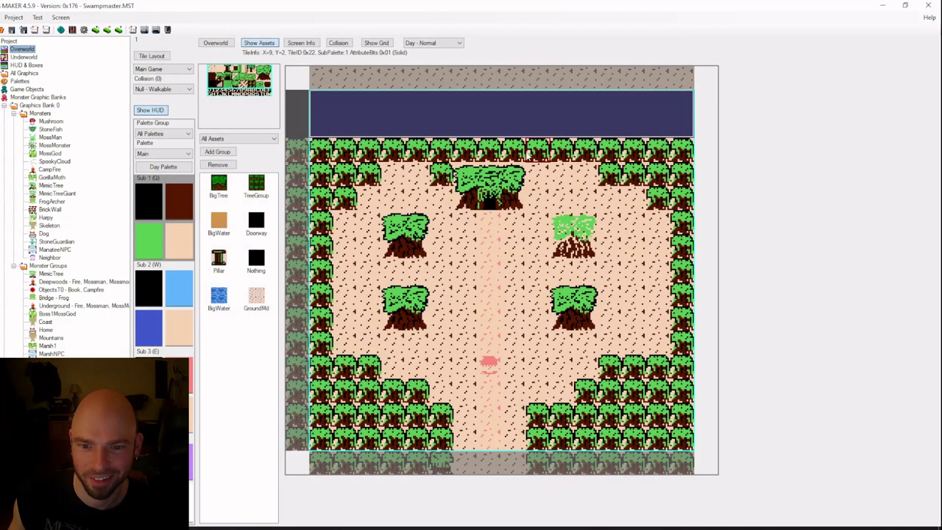
Place the Monster 1 MimicTreeGiant at X=10, Y=5 on the forest clearing screen
right_click(561, 226)
mouse_move(617, 277)
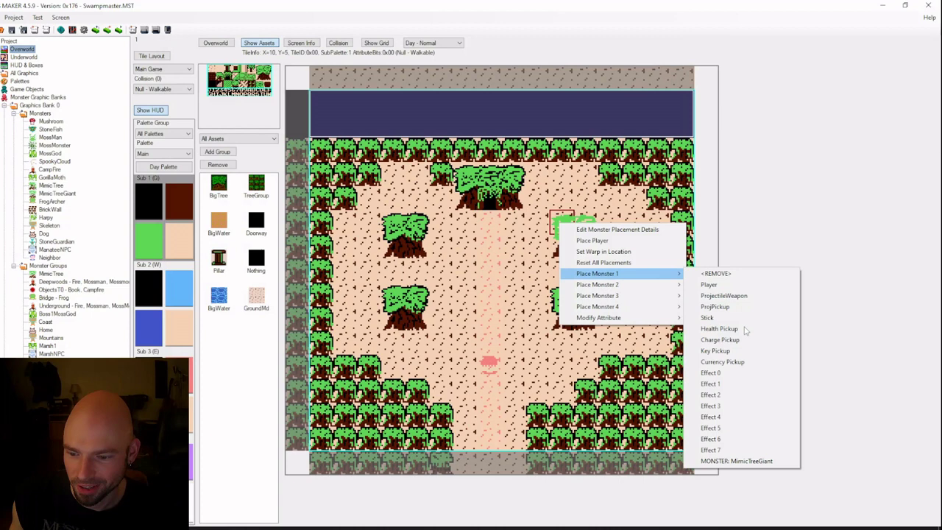
click(736, 461)
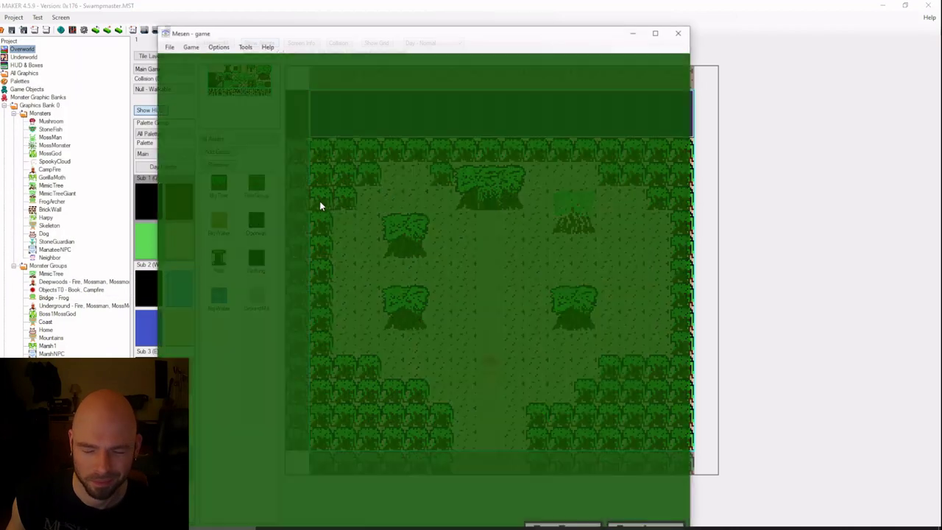
Retest the giant mimic tree in the emulator by moving the player around it and into contact with it, and close the emulator
key(Up)
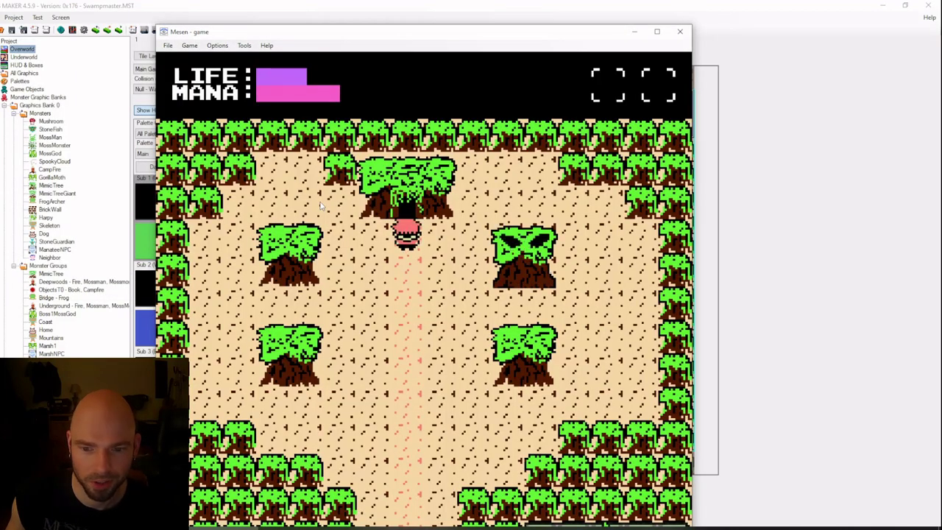
key(Right)
key(Left)
key(Left)
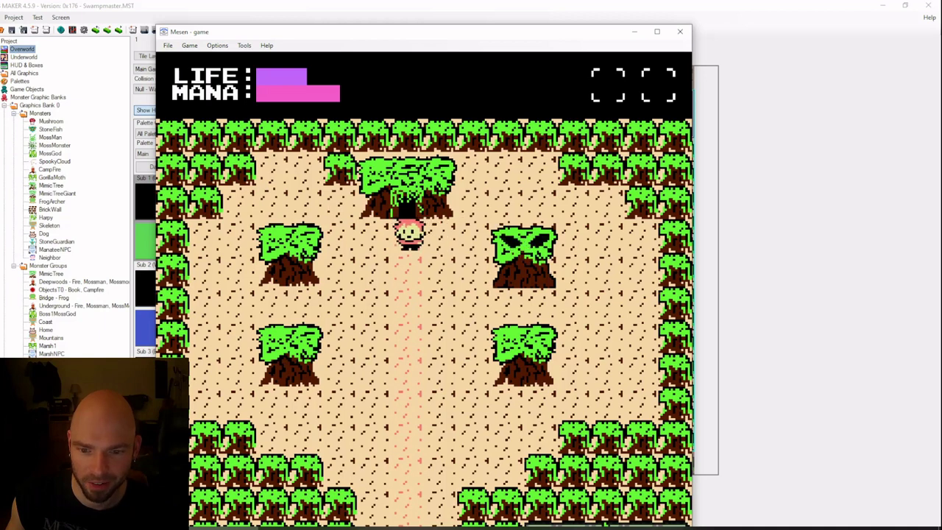
key(Down)
key(Right)
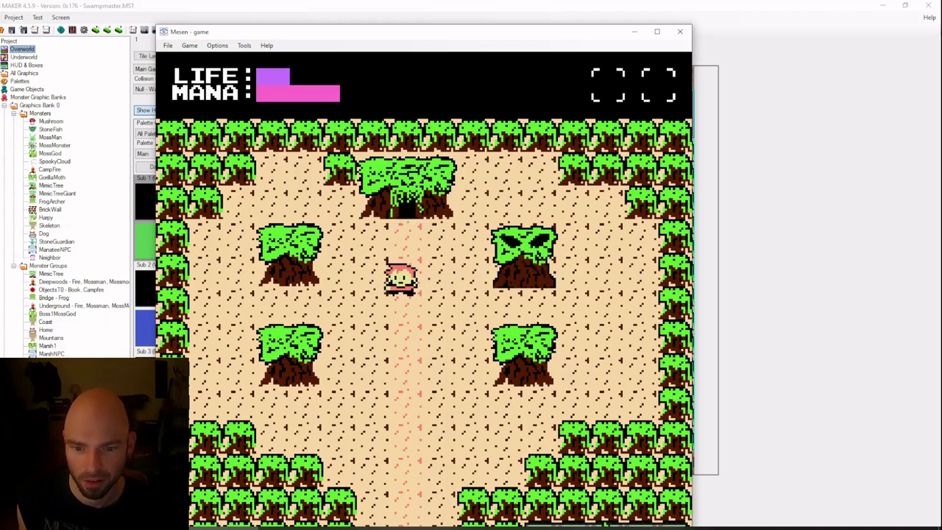
key(Left)
key(Up)
key(Right)
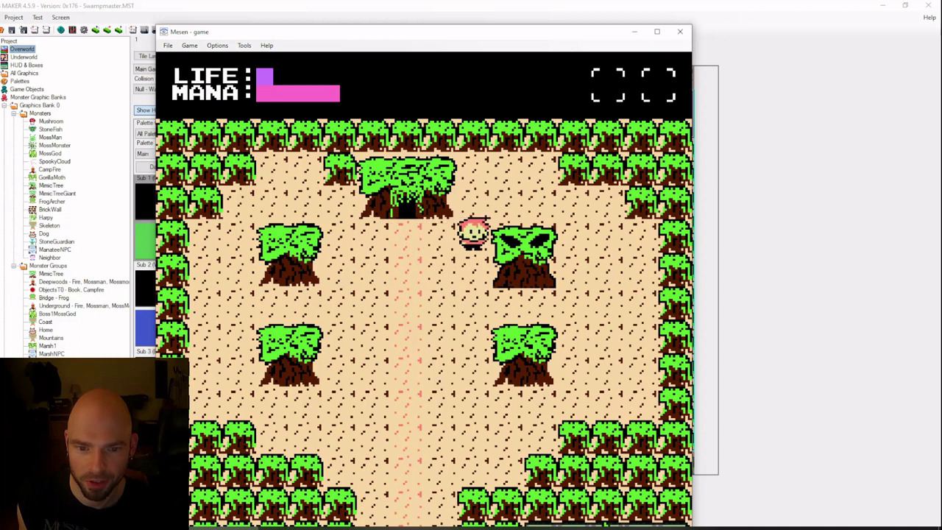
key(Up)
key(Right)
key(Down)
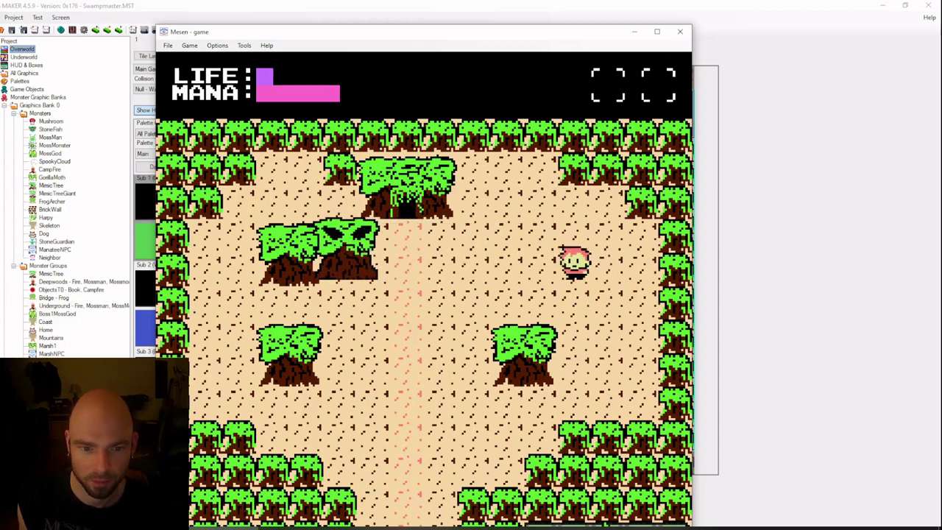
key(Left)
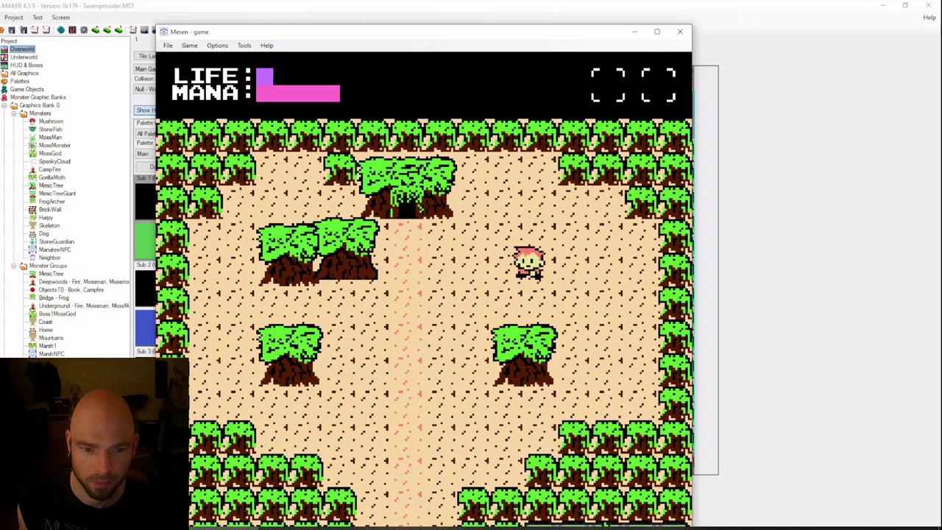
key(Down)
key(Up)
key(Right)
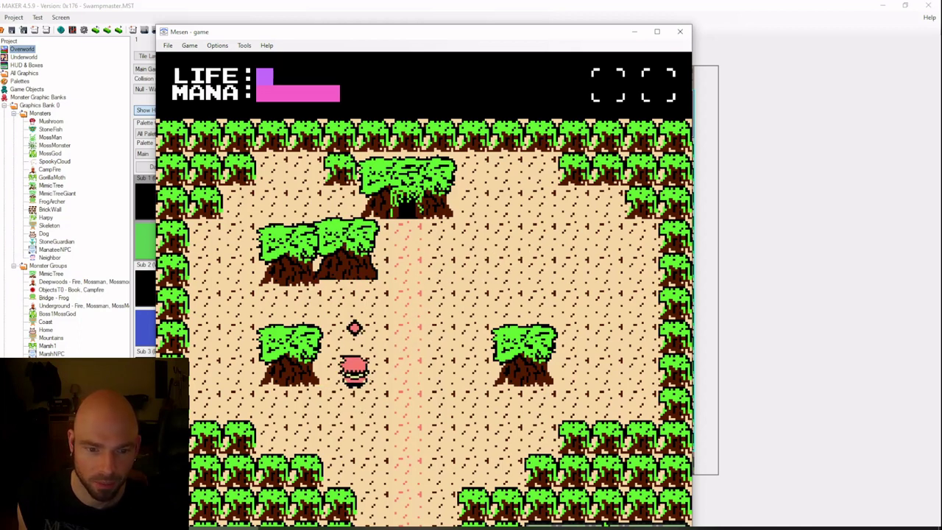
key(Up)
key(Right)
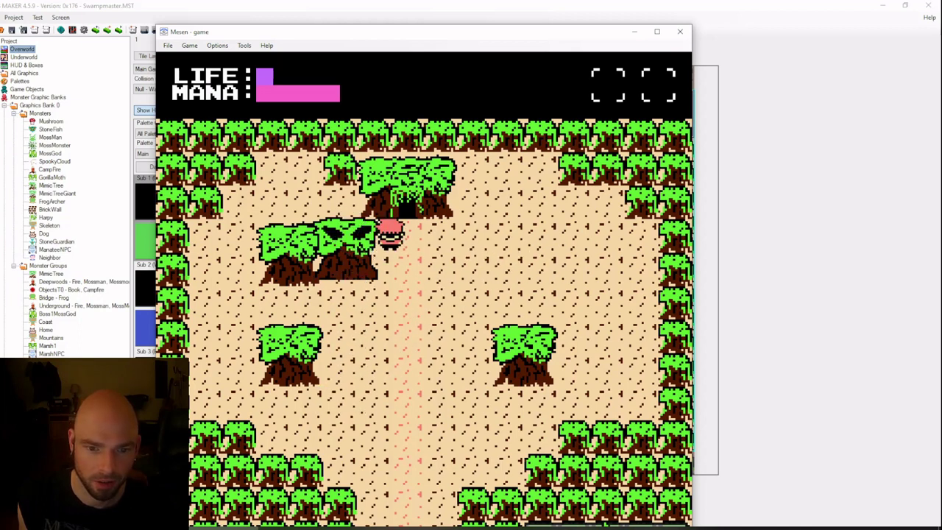
key(Down)
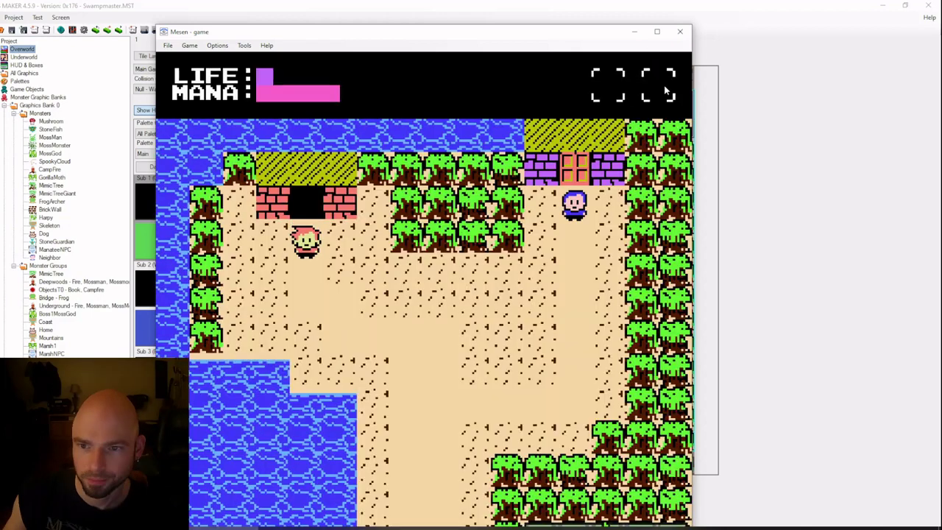
click(680, 33)
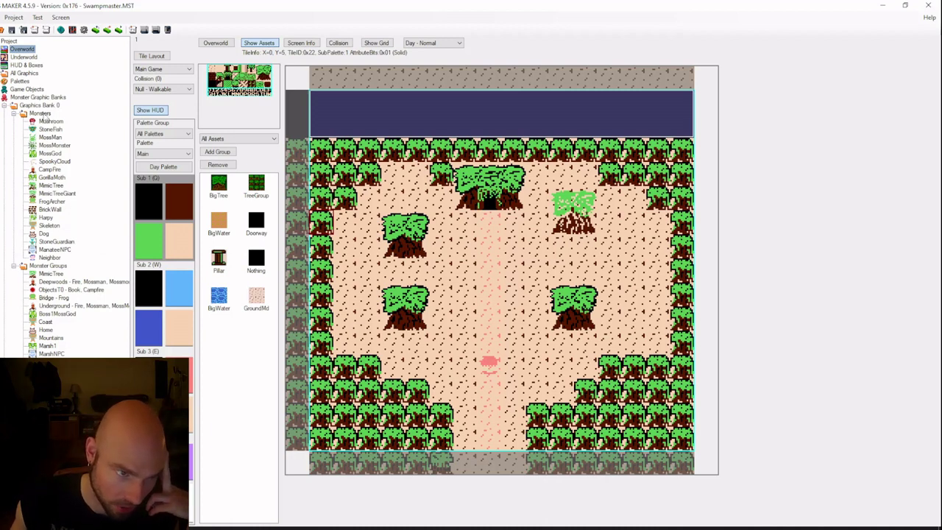
Go to the forest path screen directly south of the clearing and look at its monster placement options
key(Down)
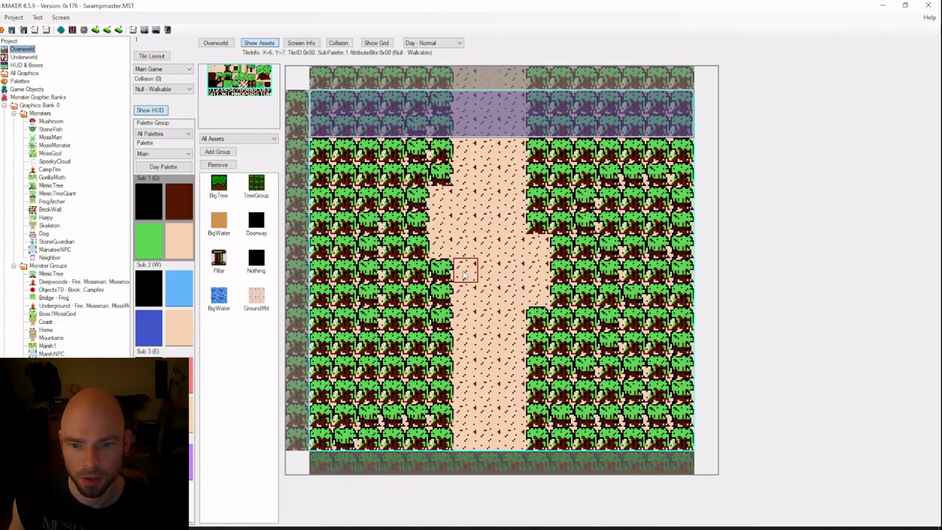
right_click(443, 190)
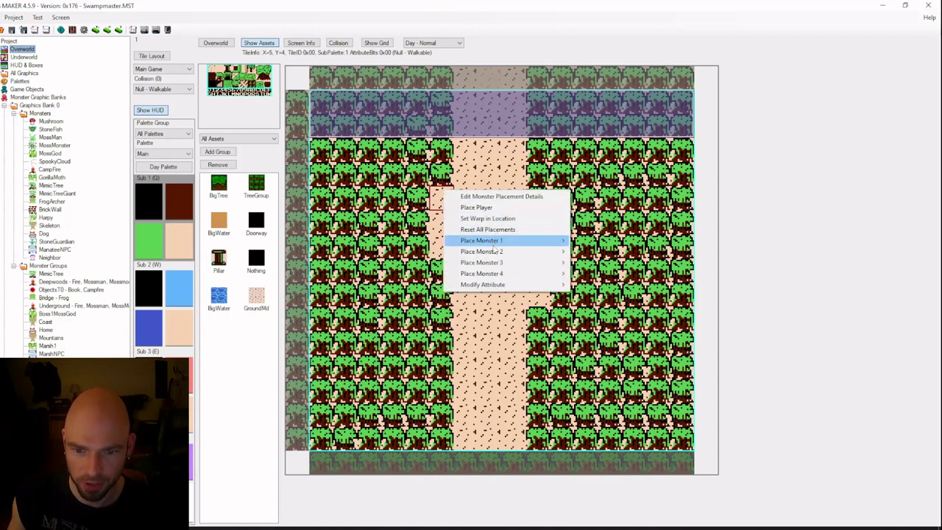
click(518, 63)
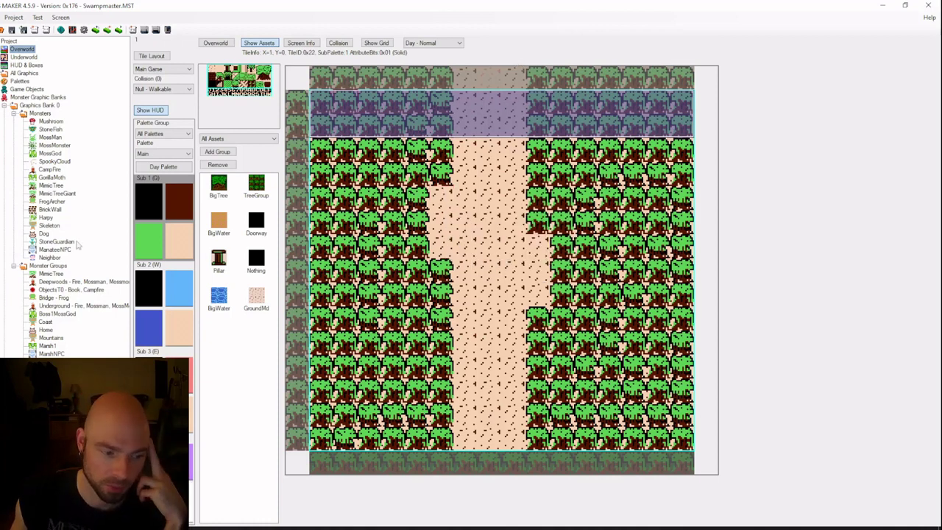
Copy the three small mimic tree tiles from Monster_0_00.bmp into Monster_0_03.bmp, starting at the first empty cell below the giant trees
click(72, 30)
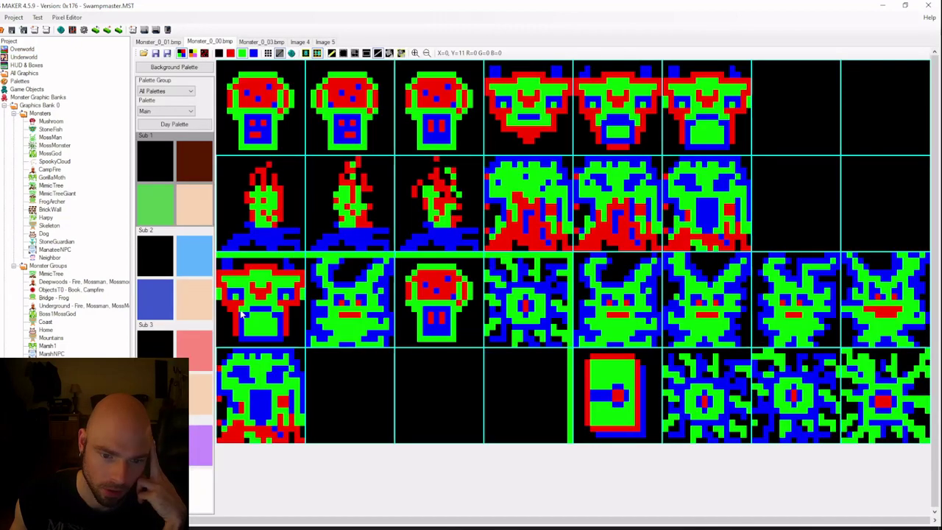
click(278, 42)
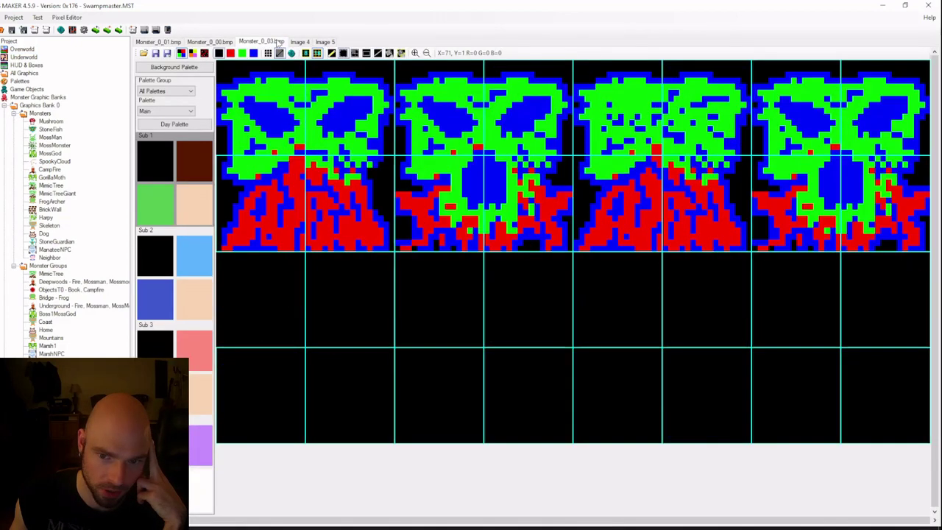
click(210, 42)
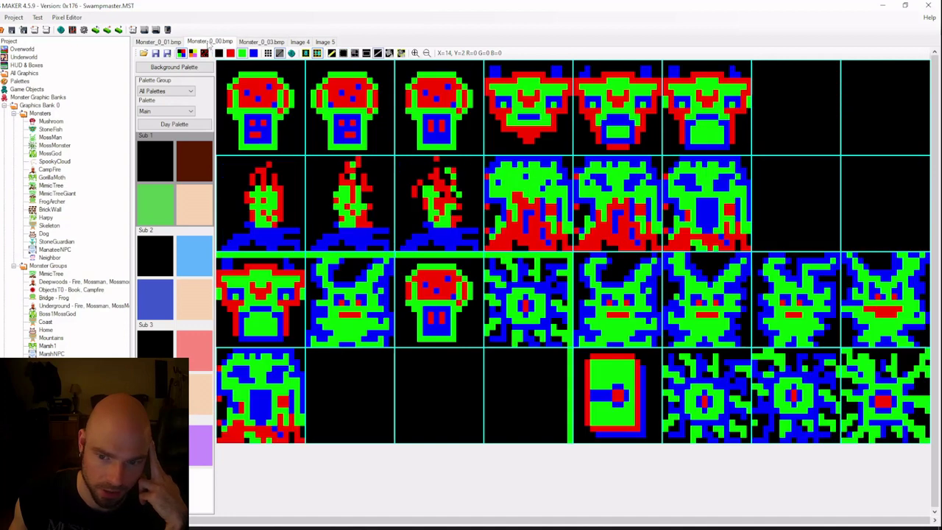
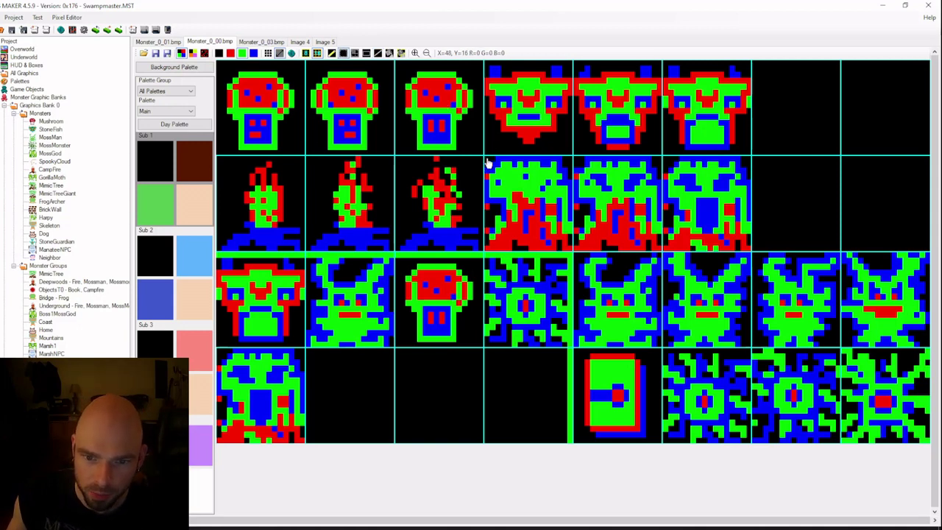
drag(486, 161, 752, 253)
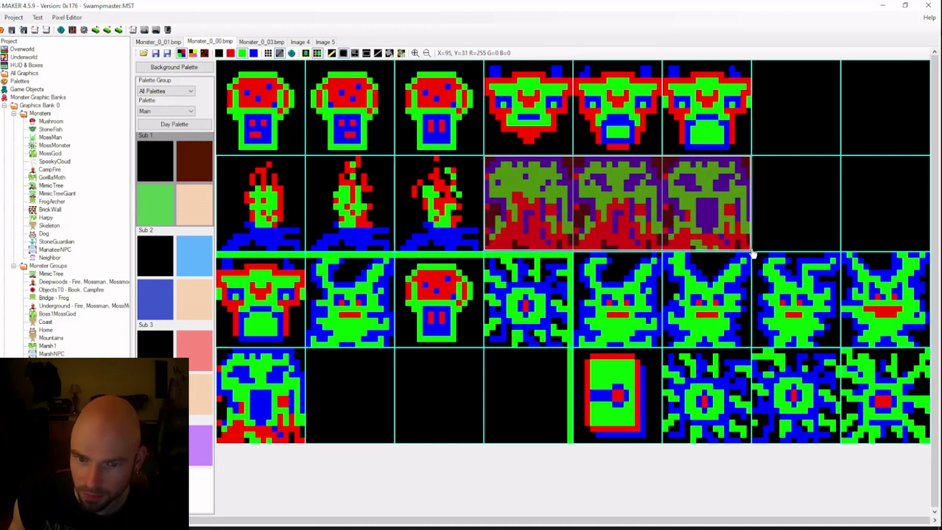
click(267, 41)
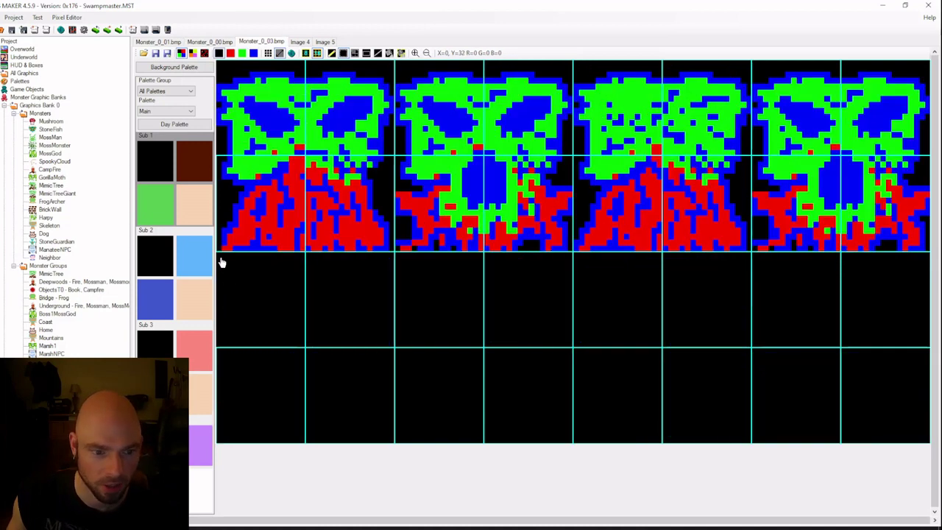
key(ctrl+v)
Copy the open-mouthed mimic tree tile from the bottom row of Monster_0_00.bmp into Monster_0_03.bmp beside the other three small trees
click(226, 42)
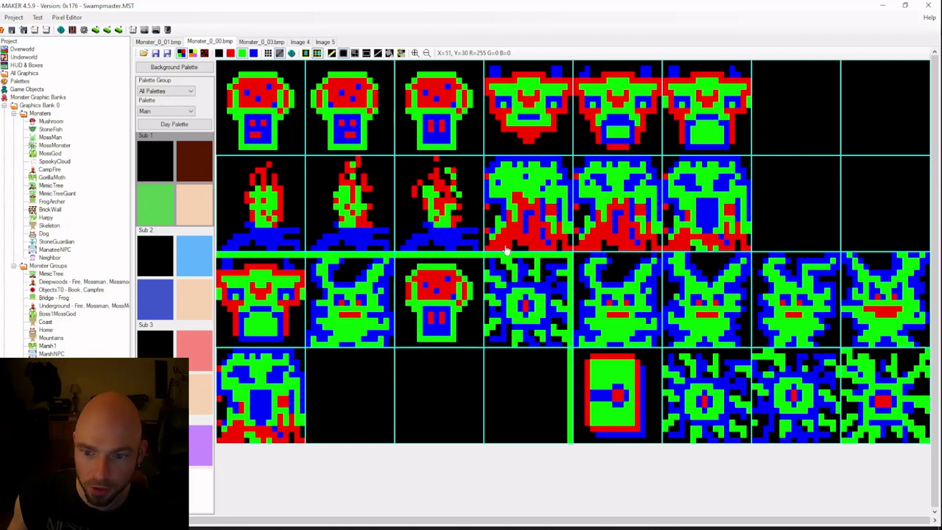
drag(257, 394, 306, 446)
click(280, 42)
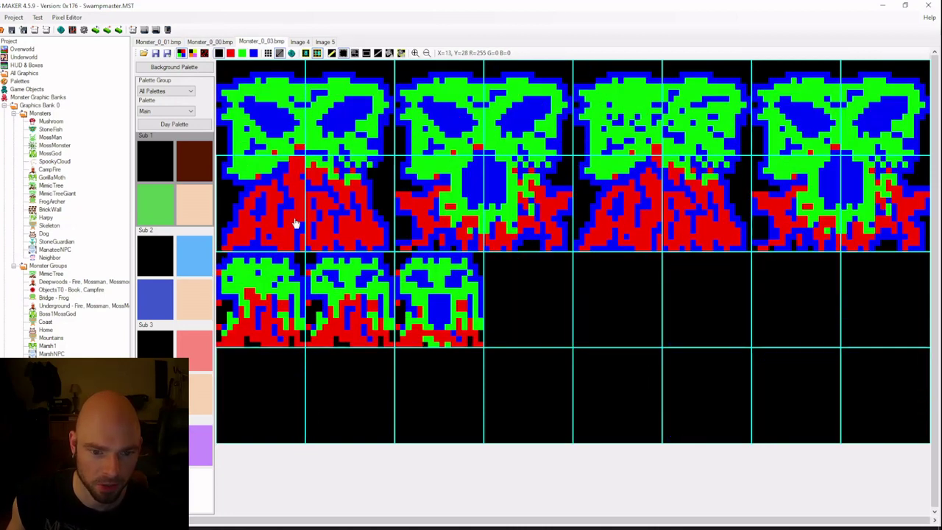
key(ctrl+v)
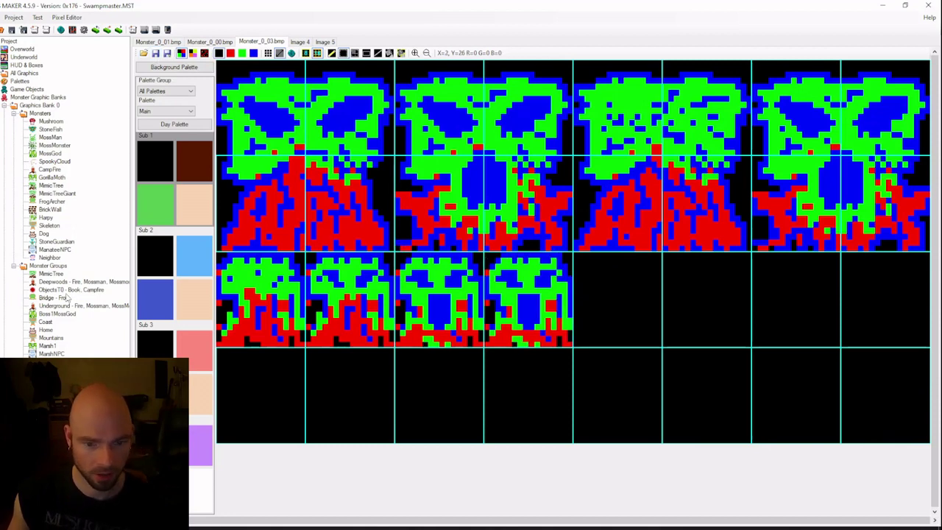
Try to clear the three small mimic tree tiles from the second row of Monster_0_00.bmp
click(177, 43)
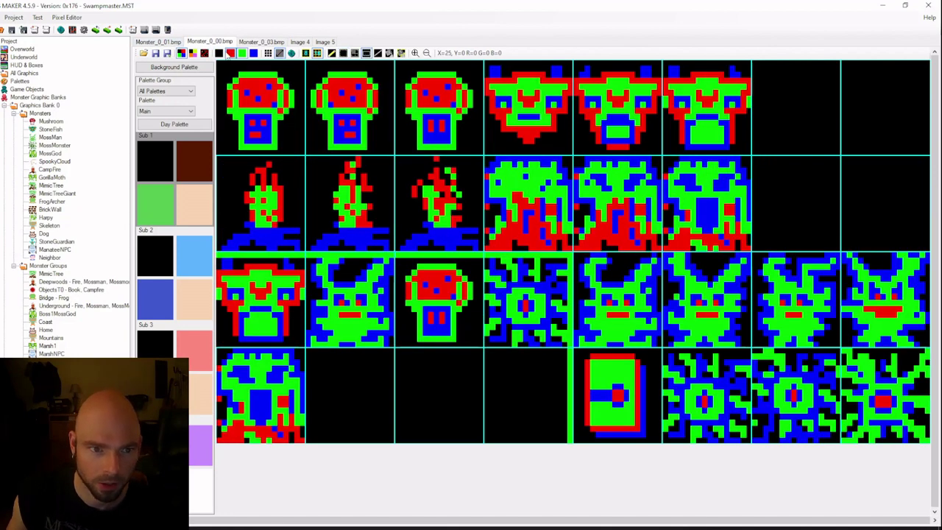
drag(486, 166, 749, 254)
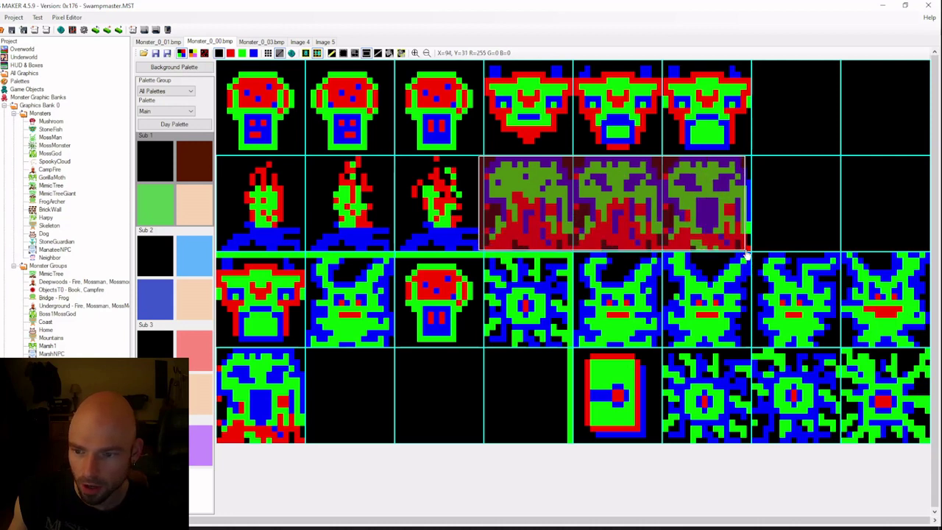
key(Delete)
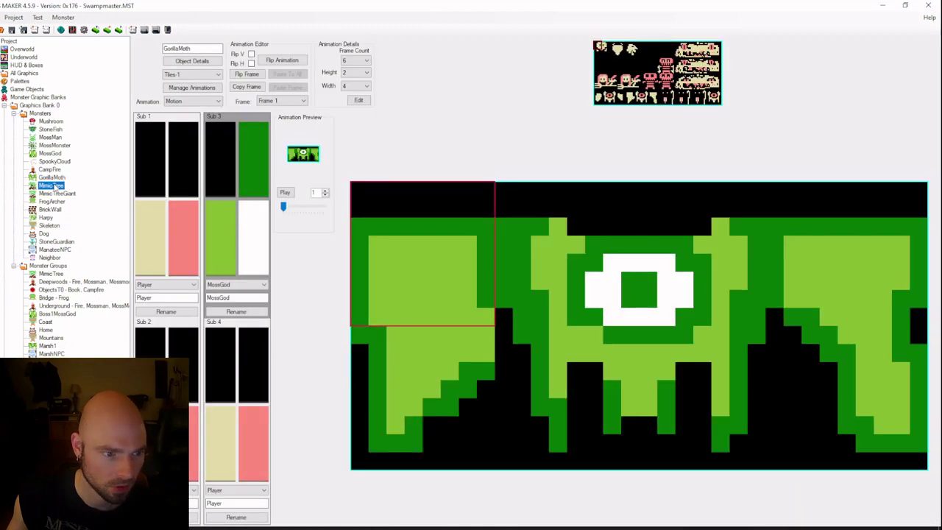
Switch the MimicTree monster's graphics to Tiles-3 and check both frames of its Cloak animation
click(50, 185)
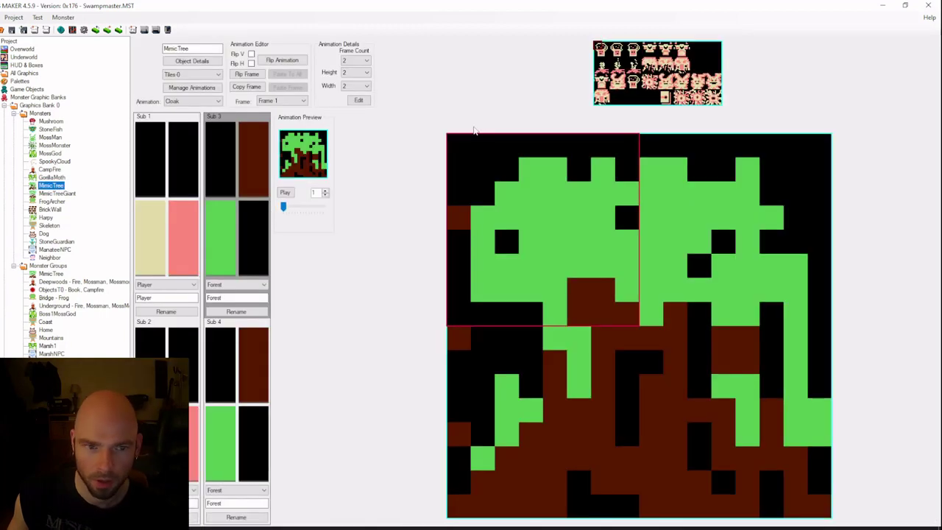
click(208, 74)
click(208, 105)
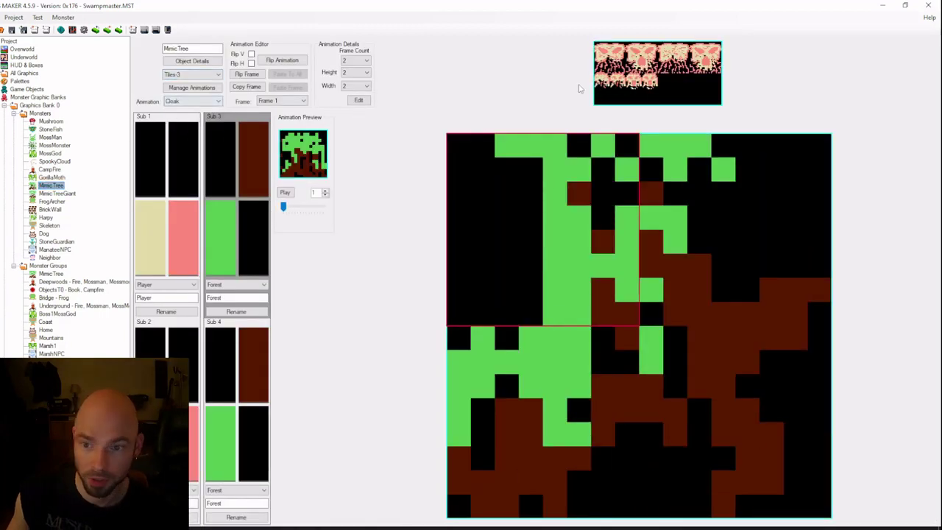
click(285, 193)
click(291, 101)
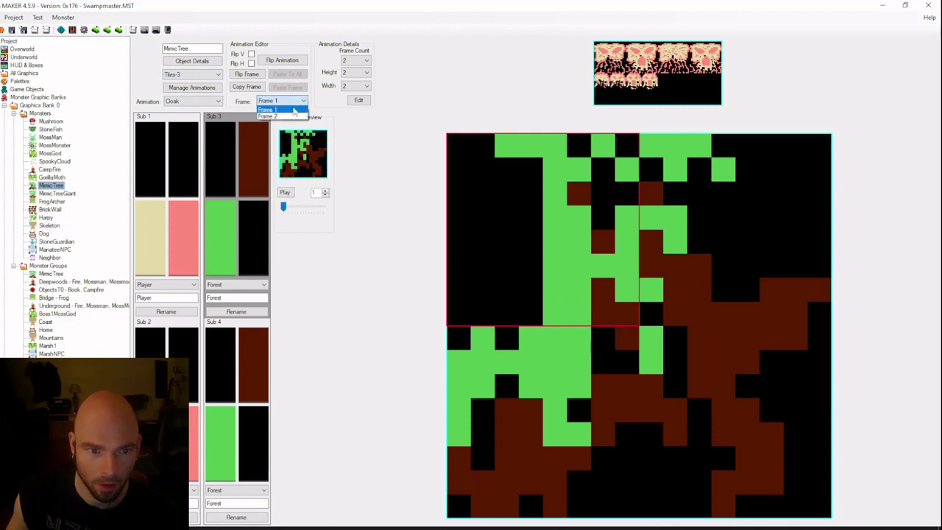
click(290, 116)
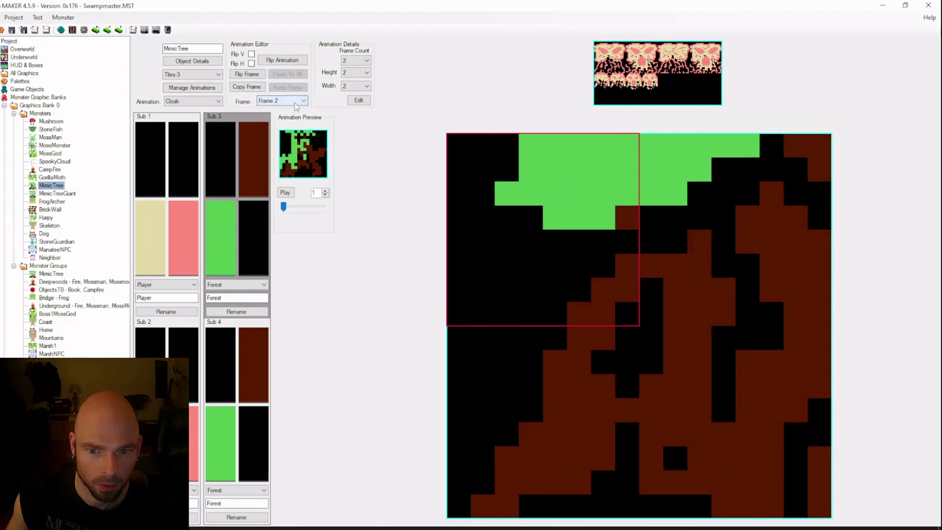
click(294, 102)
click(286, 108)
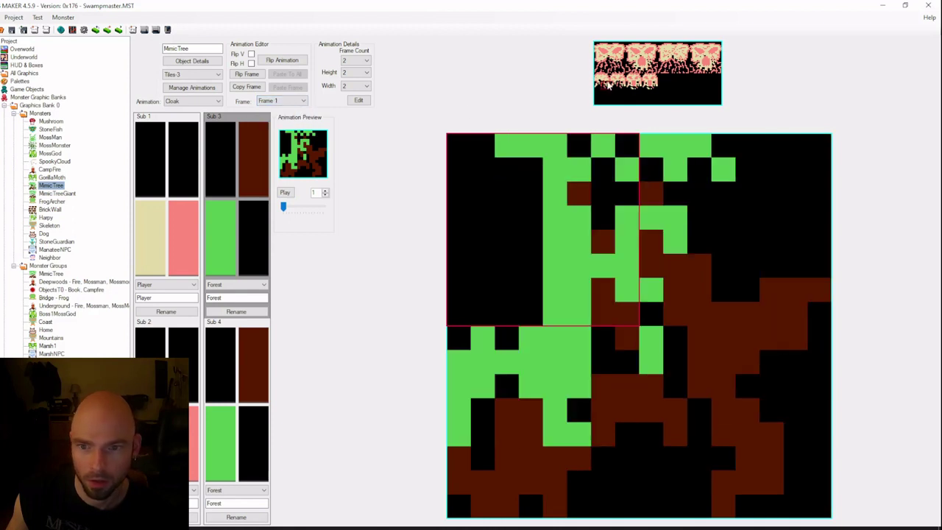
Assign the eyeless small tree to frame 1 of MimicTree's Cloak animation and the angry-eyed small tree to frame 2
click(607, 86)
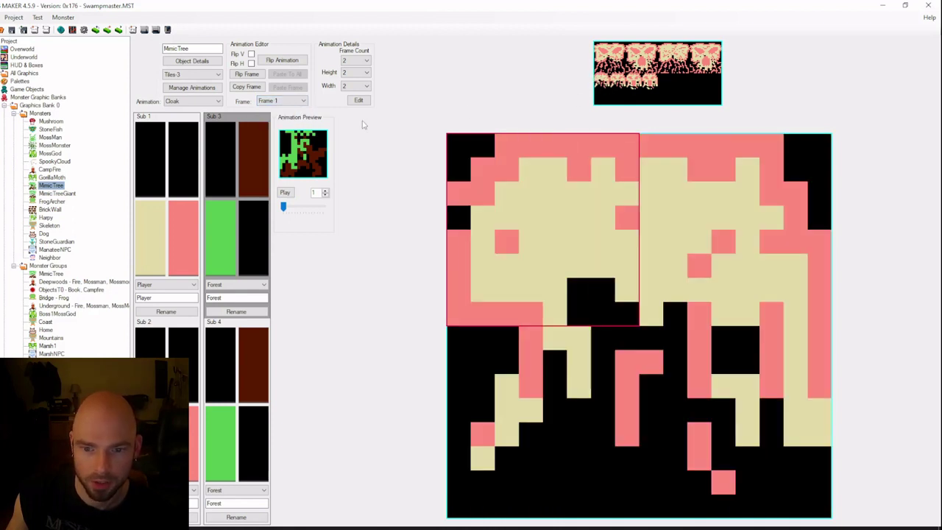
click(278, 103)
click(284, 117)
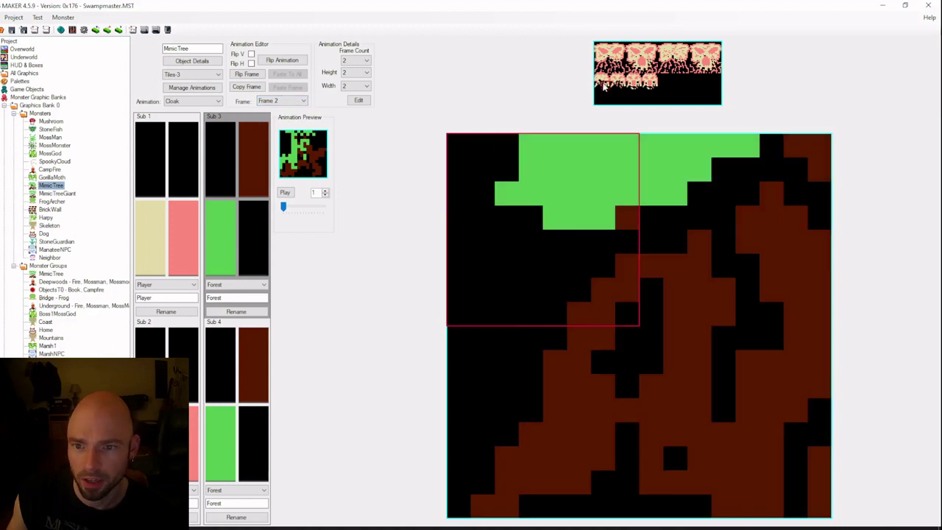
click(625, 86)
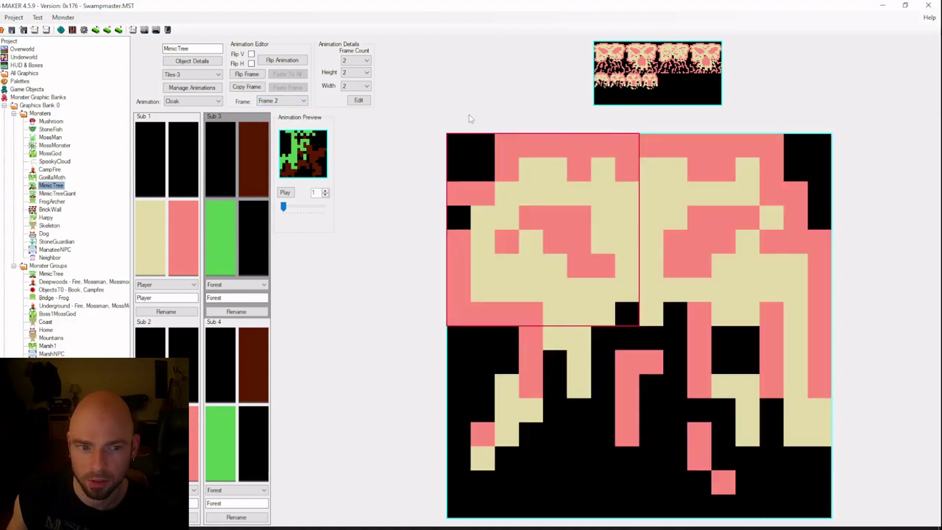
Apply the Sub 3 Forest palette to the upper-left tile of Cloak frame 2 and to the tiles of Cloak frame 1
click(254, 245)
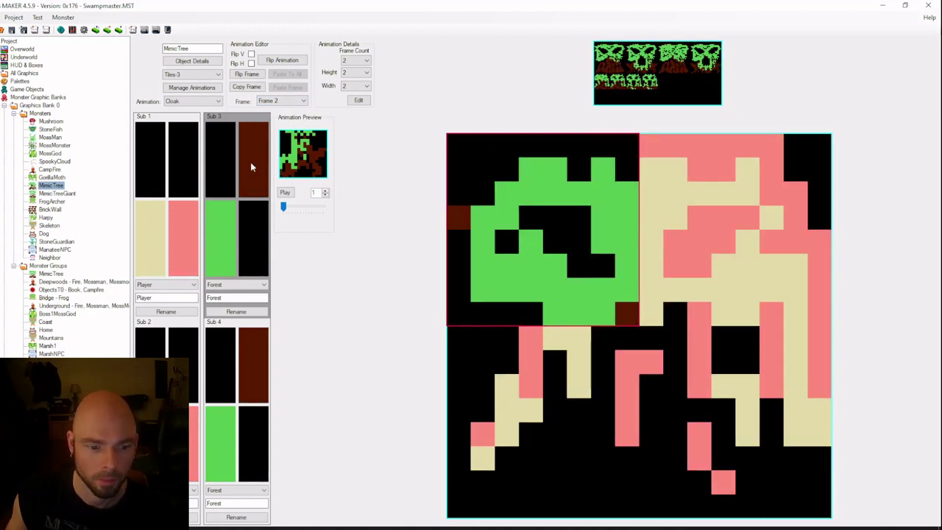
click(275, 102)
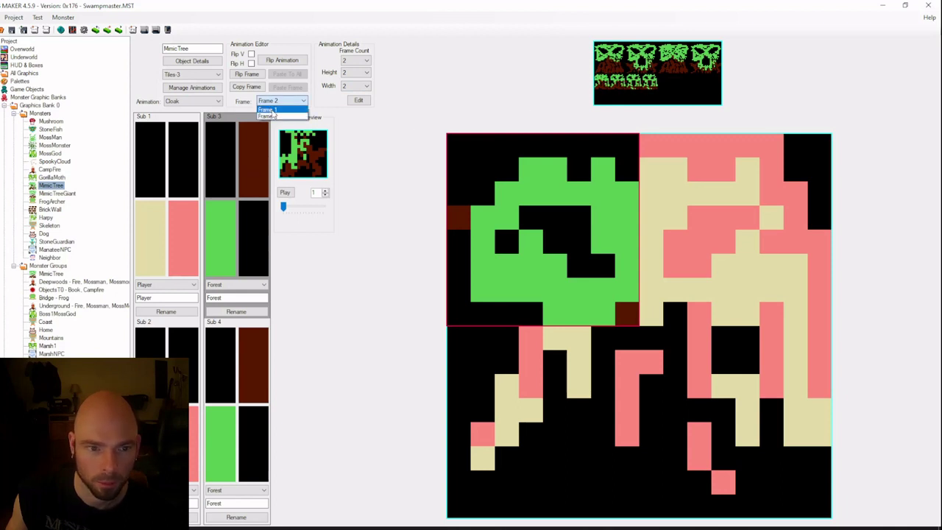
click(277, 110)
click(255, 175)
click(666, 209)
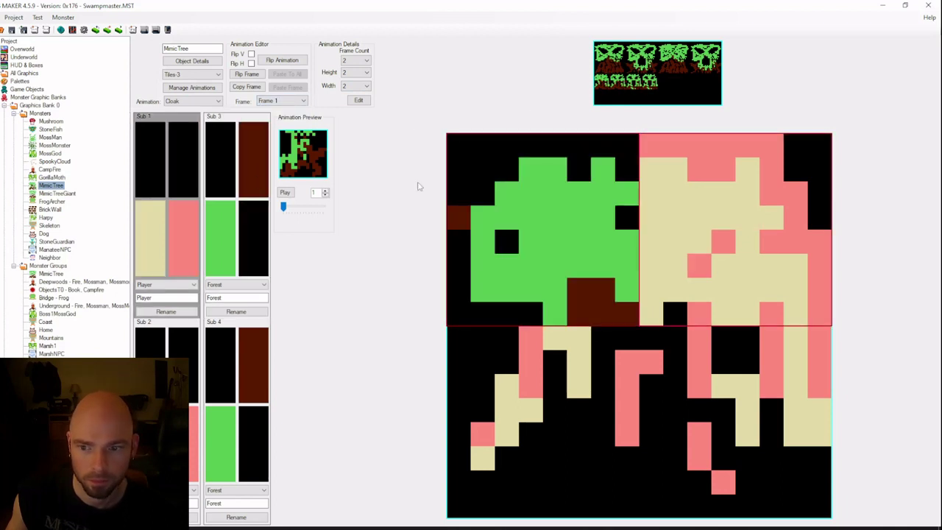
click(249, 185)
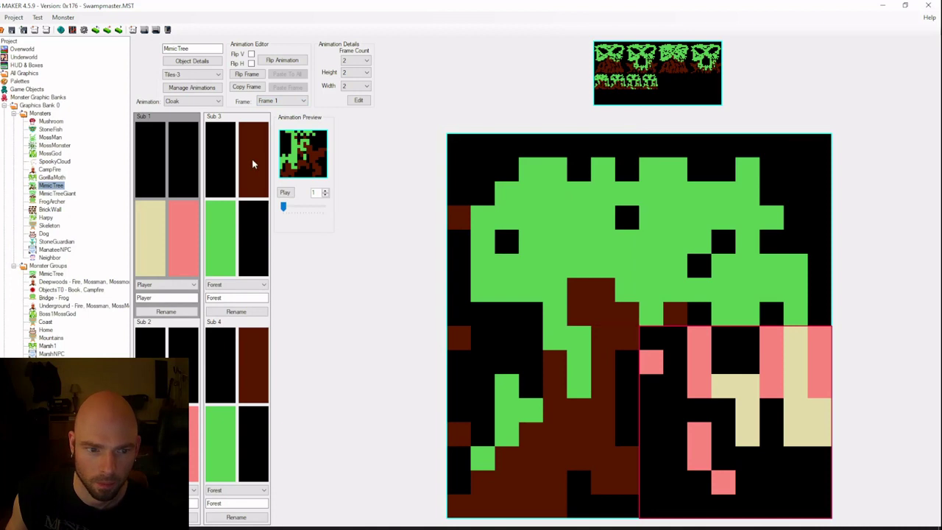
Apply the Sub 3 Forest palette to the remaining tiles of Cloak frame 2 and play the animation preview
click(289, 101)
click(283, 120)
click(253, 227)
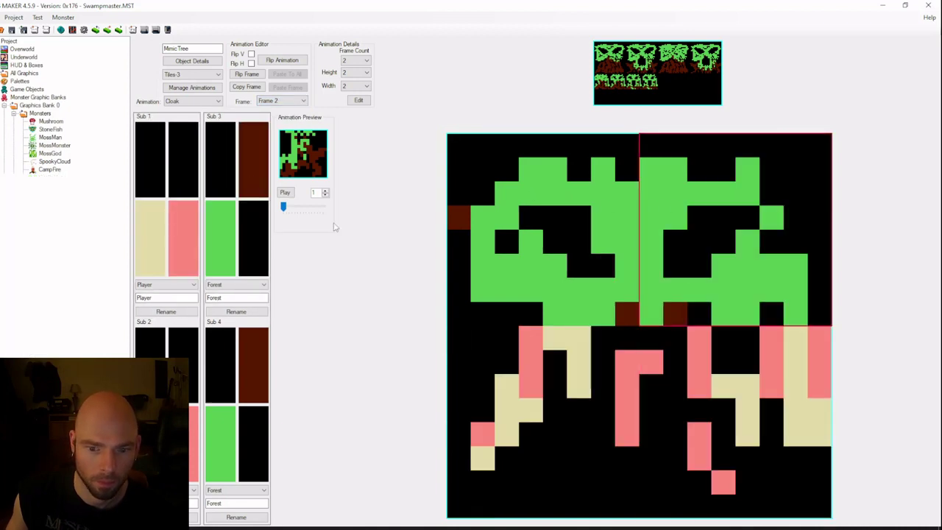
click(526, 383)
click(253, 215)
click(691, 411)
click(249, 231)
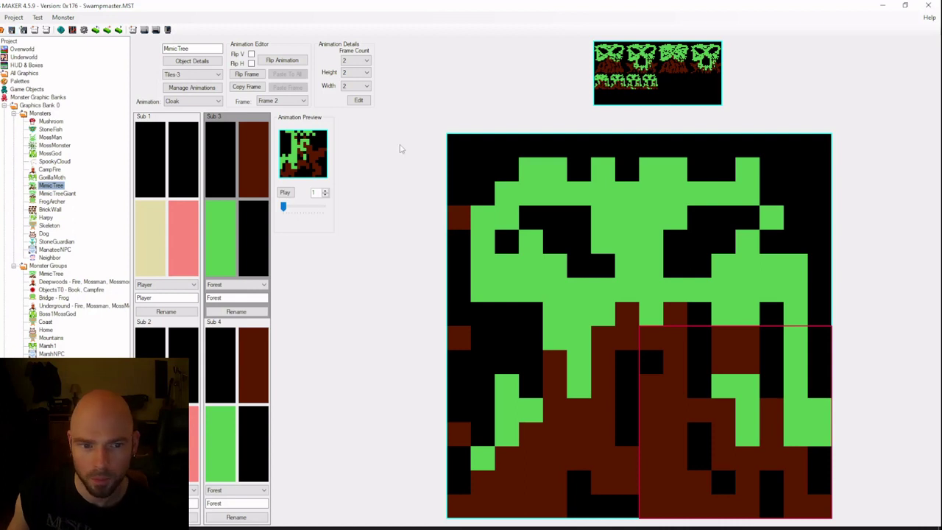
click(285, 192)
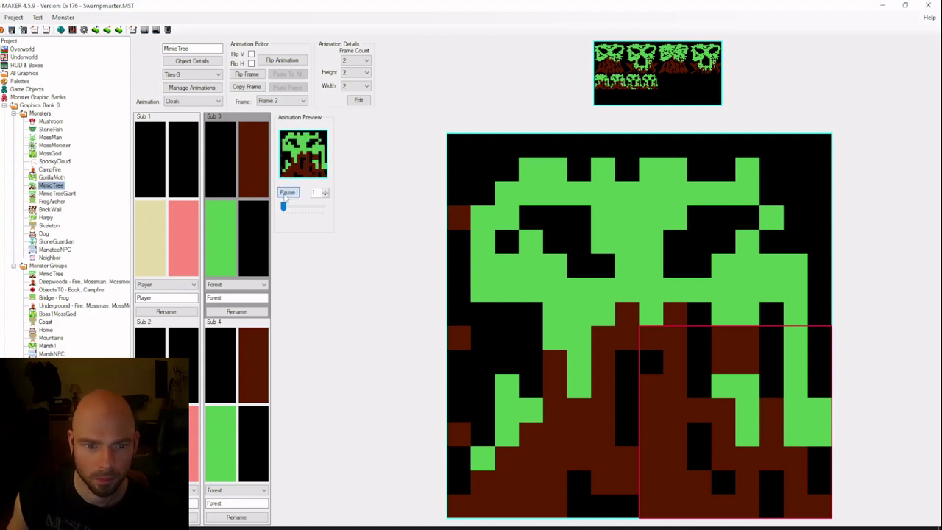
Assign the open-mouthed small tree to frame 1 of MimicTree's Attack animation
click(191, 101)
click(184, 120)
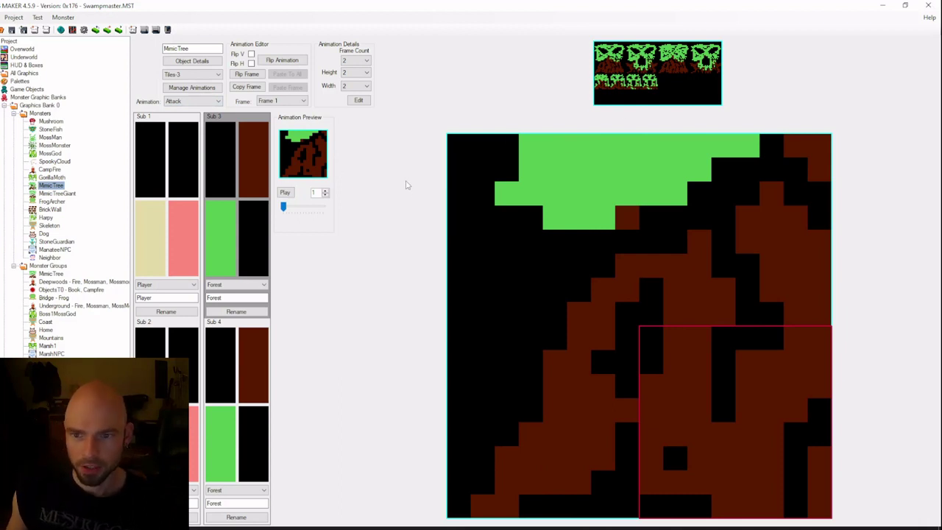
click(640, 87)
click(523, 265)
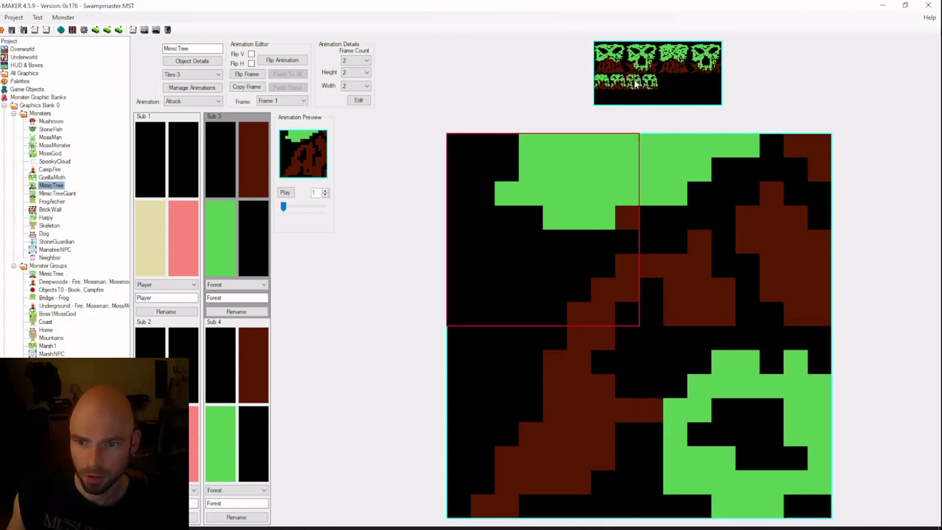
click(638, 85)
Assign the angry-eyed small tree to frame 2 of MimicTree's Attack animation and preview the animation
click(283, 100)
click(283, 101)
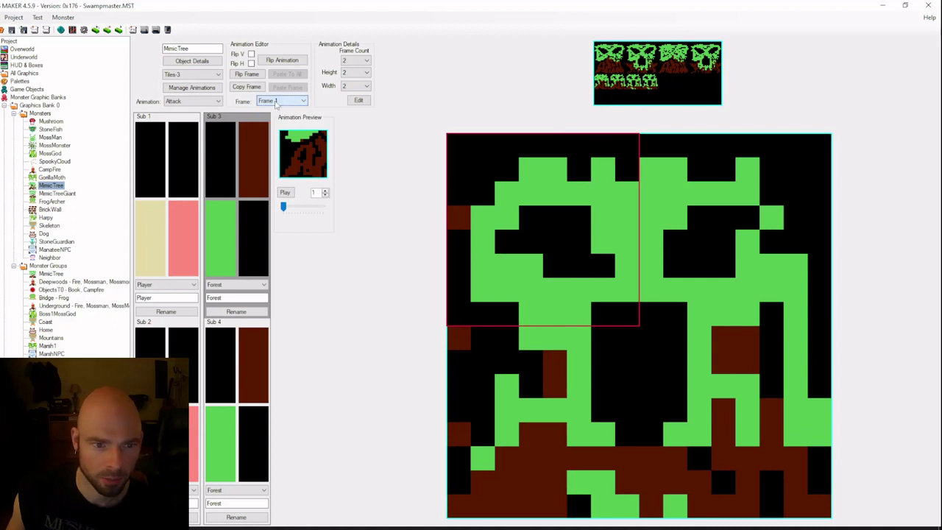
click(283, 100)
click(287, 117)
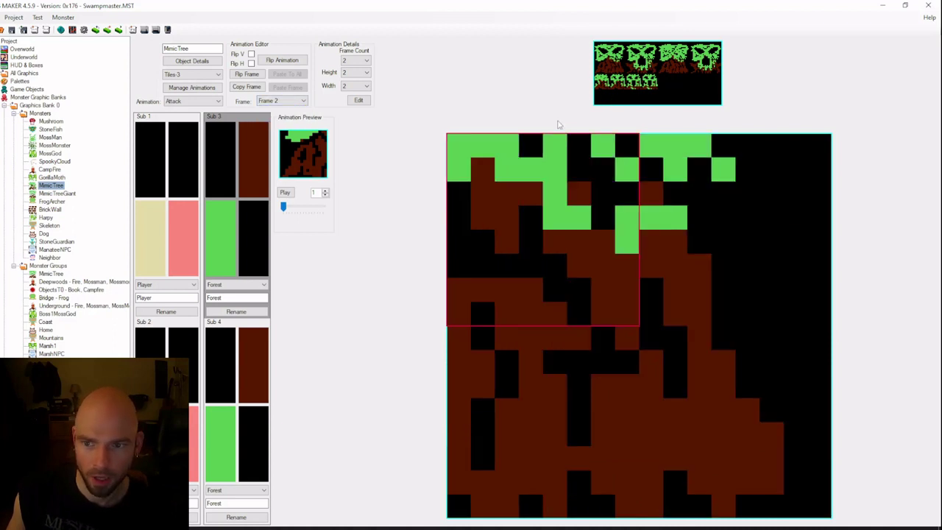
click(623, 94)
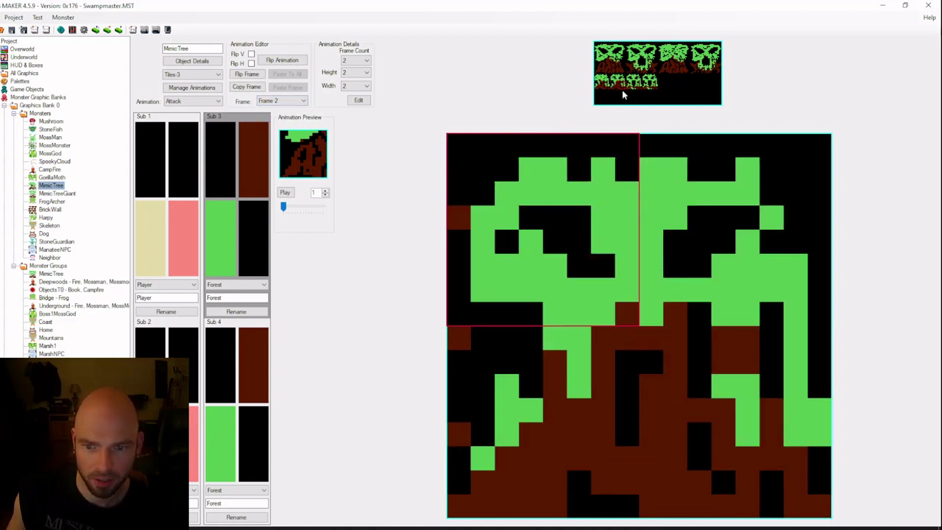
click(286, 193)
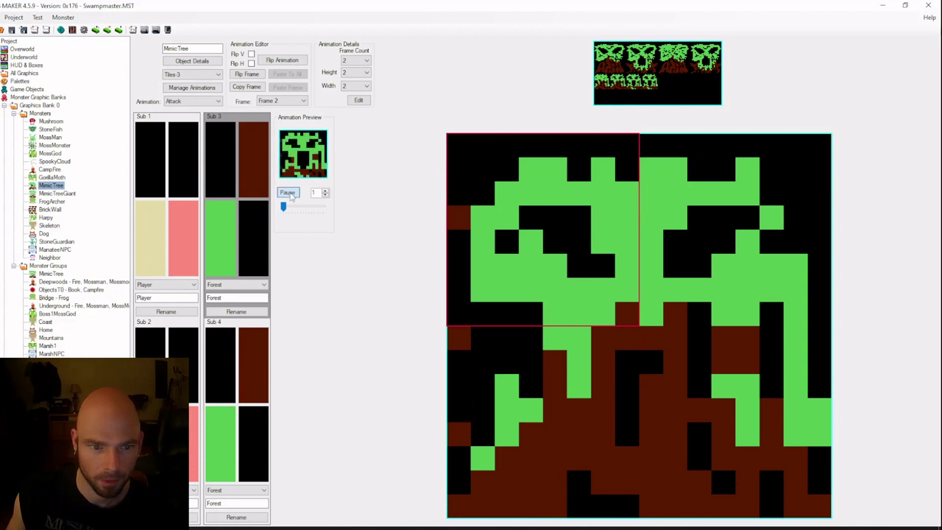
click(288, 193)
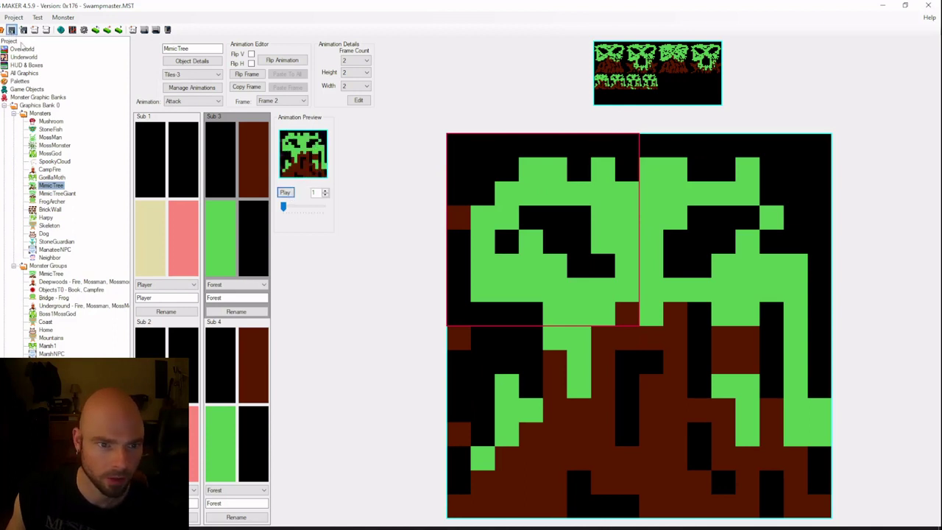
click(49, 187)
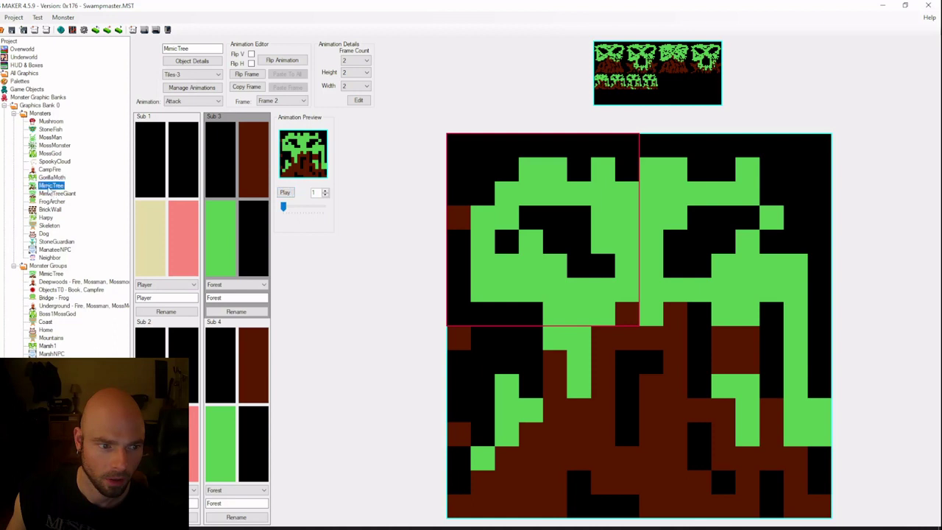
Set the MimicTree monster group's tile set to Tiles-3
click(59, 276)
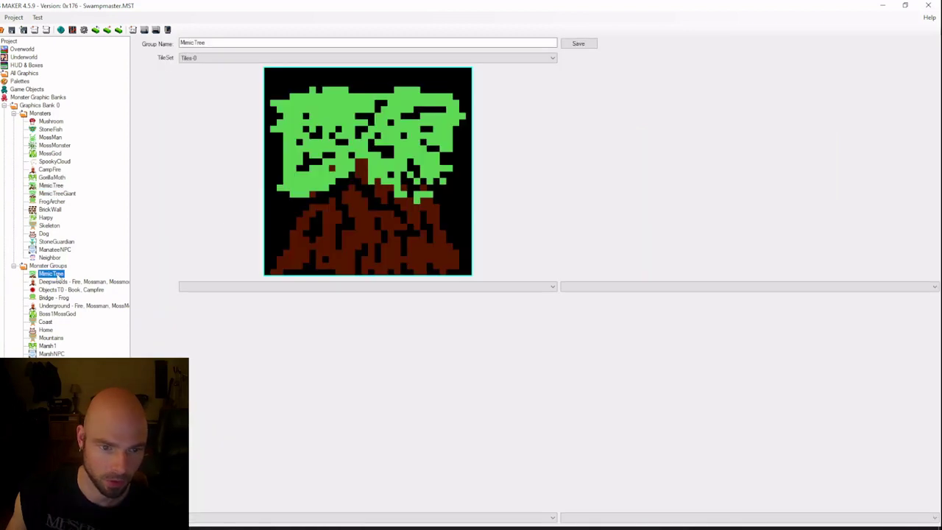
click(570, 287)
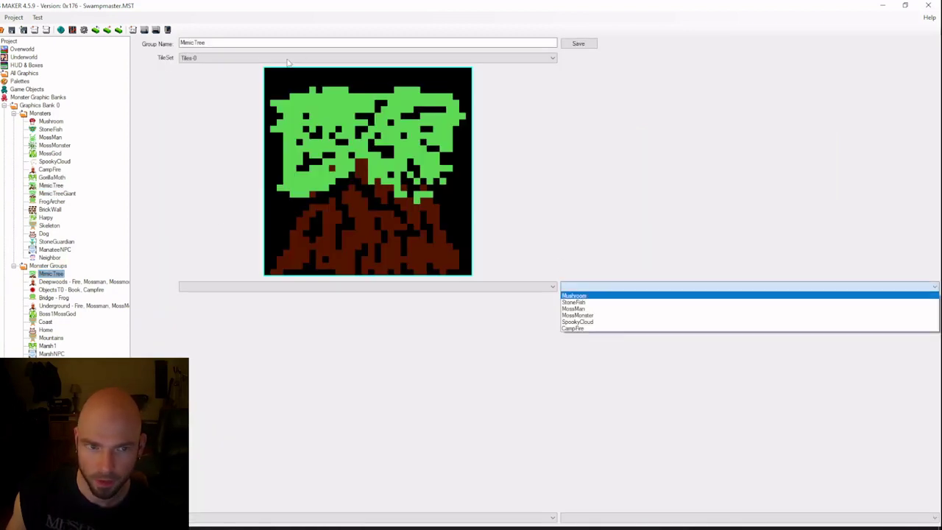
click(253, 58)
click(215, 58)
click(209, 78)
Assign MimicTreeGiant to the monster group's first slot and MimicTree to its second slot
click(328, 287)
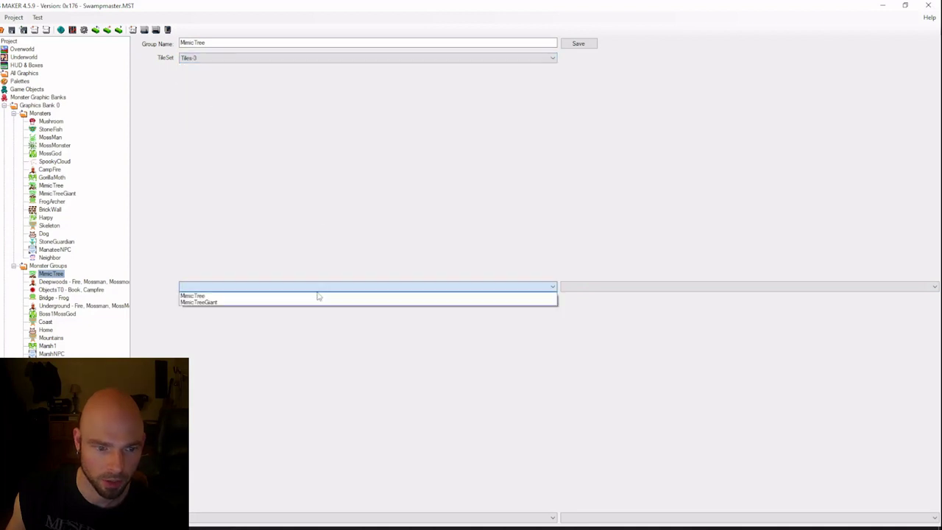
click(319, 297)
click(308, 287)
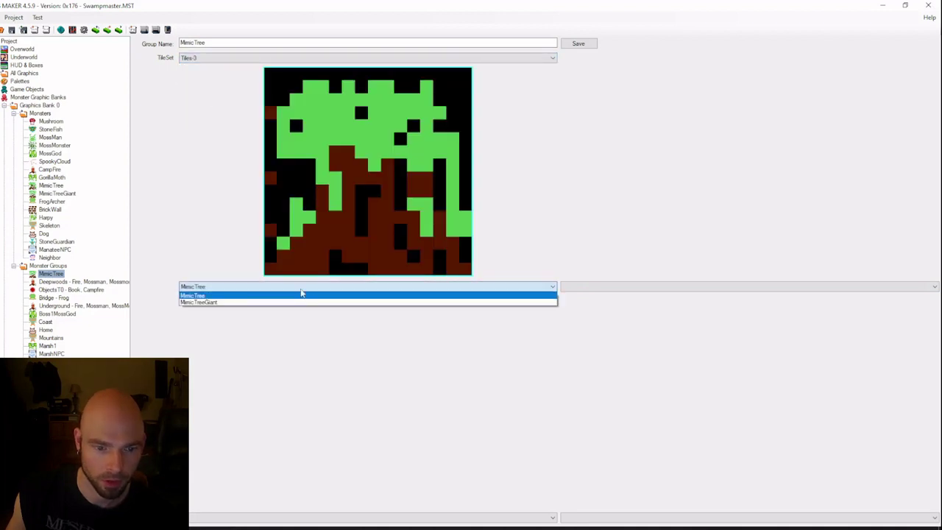
click(296, 302)
click(609, 290)
click(594, 297)
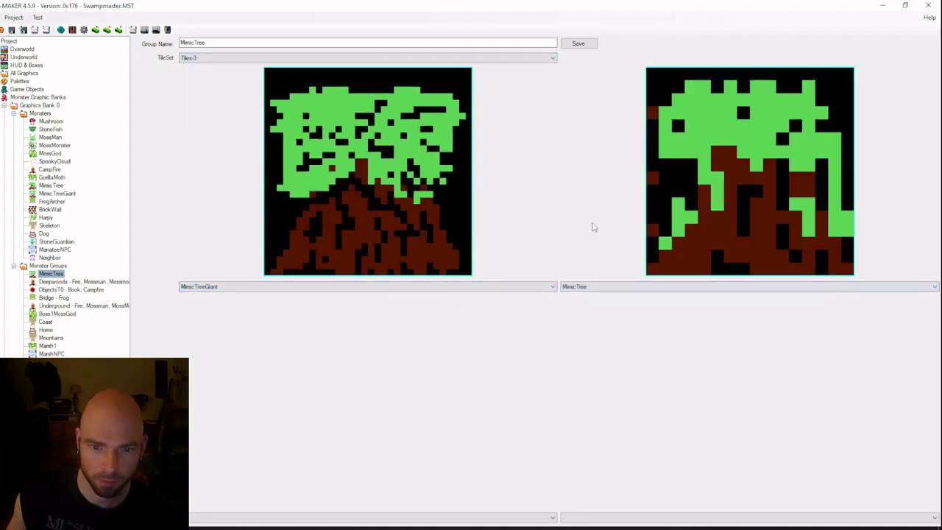
Rename the monster group to MimicTrees and save it
click(505, 41)
text(s)
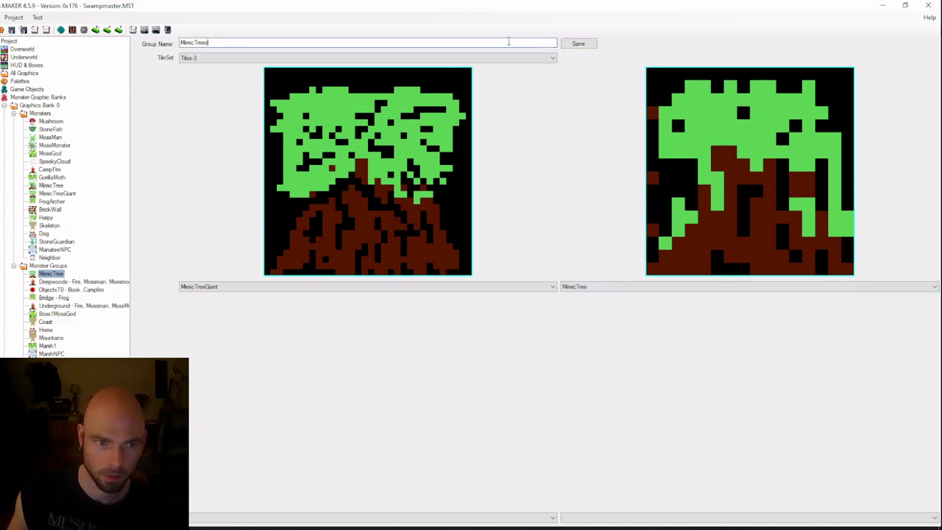
click(579, 44)
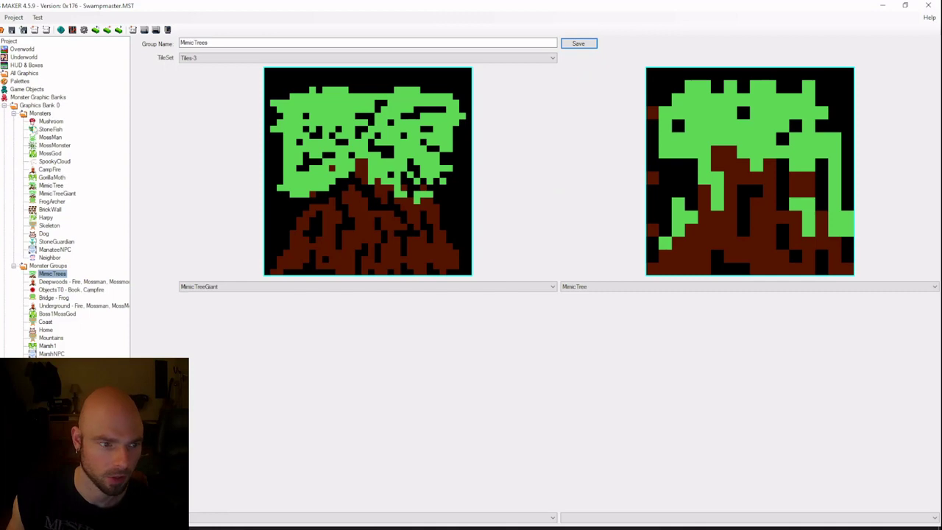
Open the forest screen with the doorway tree from the Overworld and place MimicTree as Monster 2 at X=3, Y=3
click(24, 50)
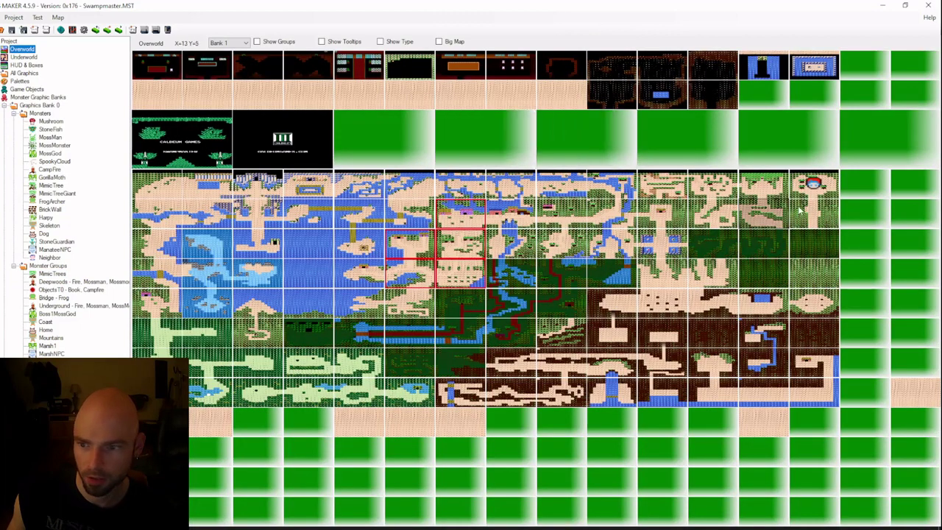
double_click(800, 209)
right_click(399, 171)
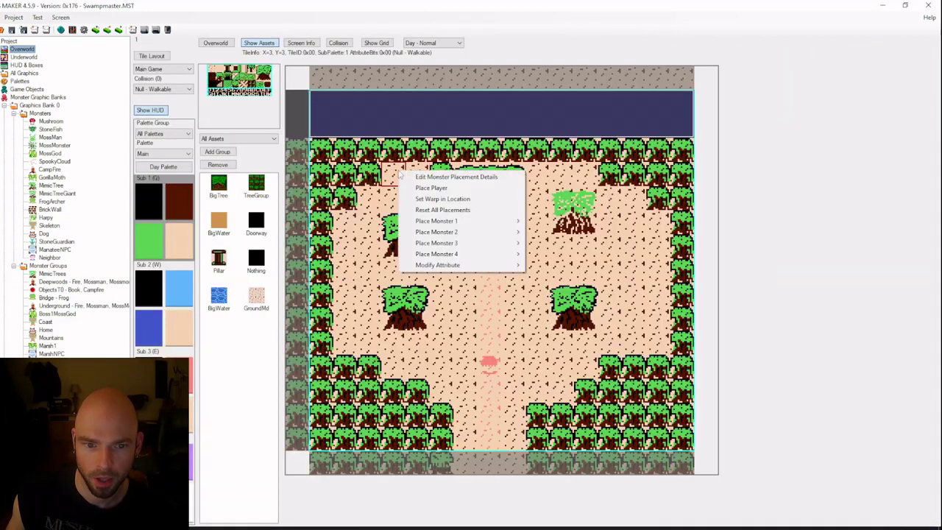
mouse_move(436, 234)
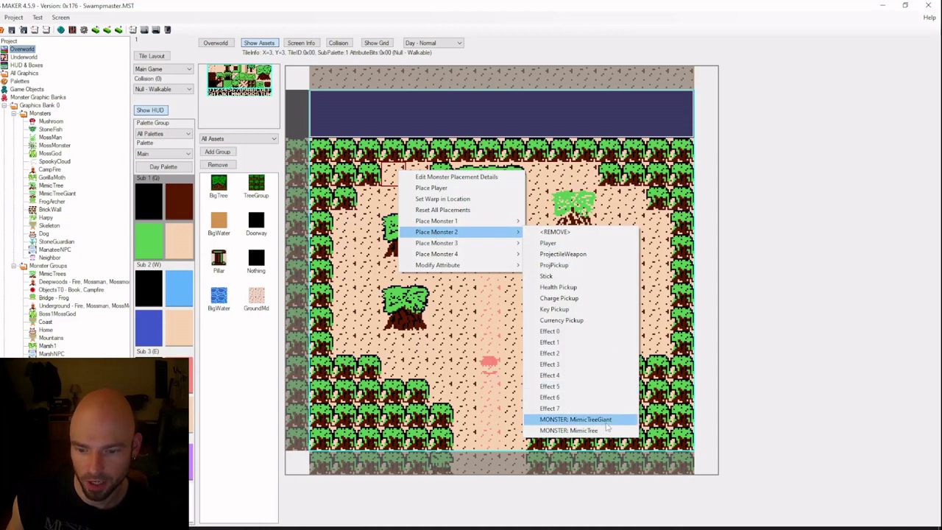
click(568, 430)
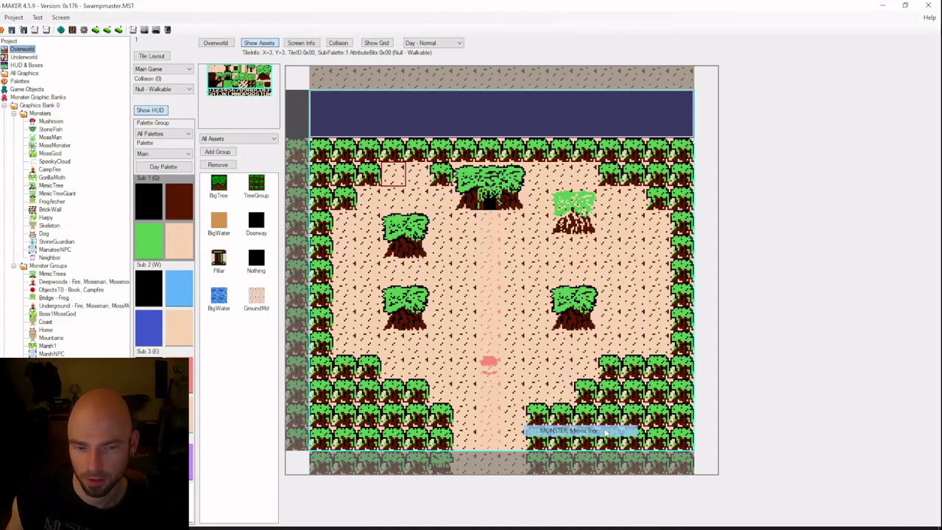
Place MimicTree as Monster 4 at X=10, Y=3 on the forest screen
right_click(594, 176)
right_click(569, 176)
right_click(569, 176)
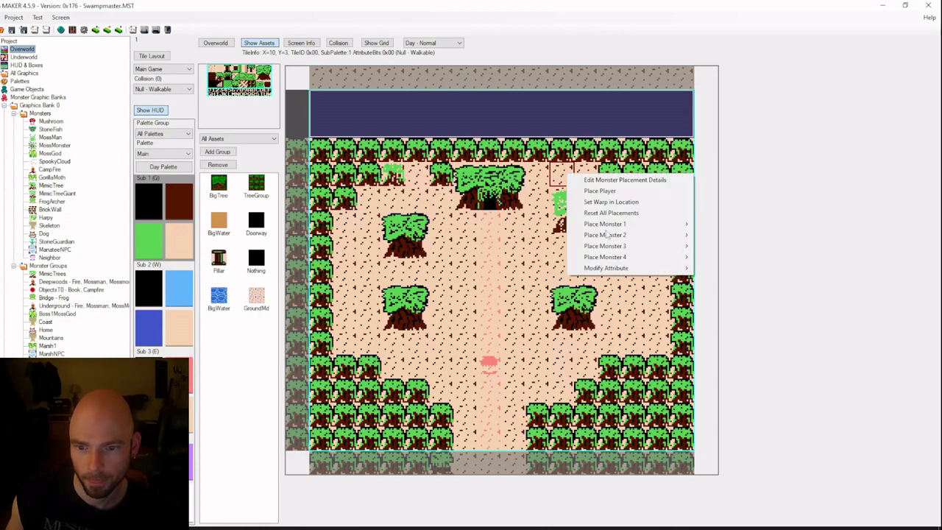
mouse_move(620, 258)
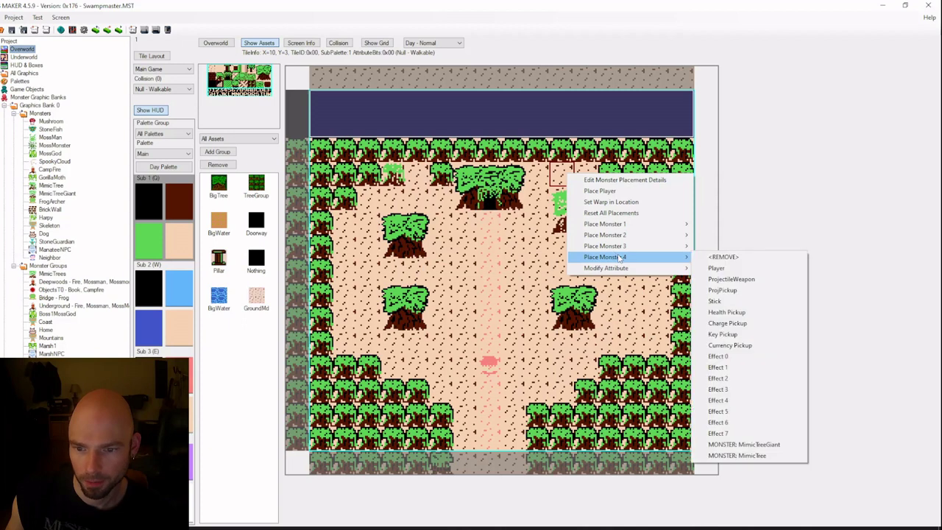
click(768, 457)
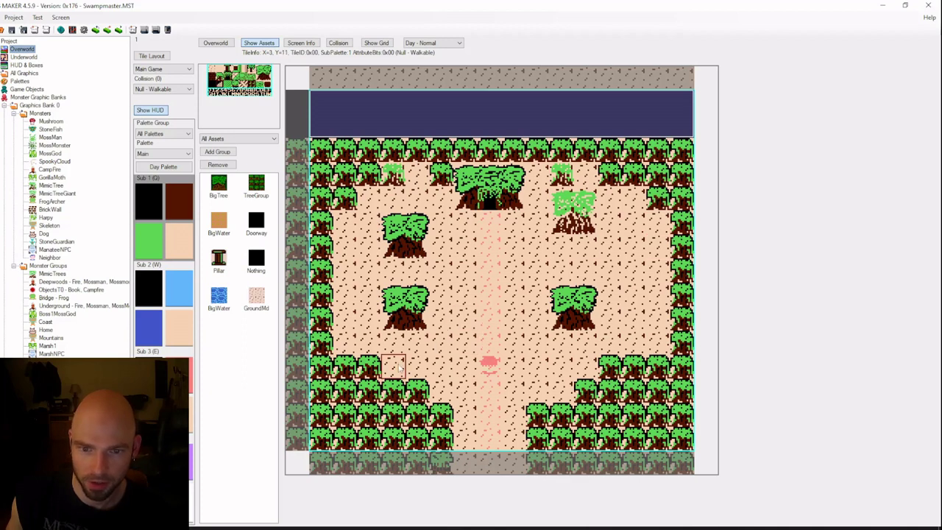
Place MimicTree as Monster 4 at X=14, Y=10 and as Monster 3 at X=11, Y=3
right_click(662, 342)
mouse_move(727, 392)
mouse_move(725, 424)
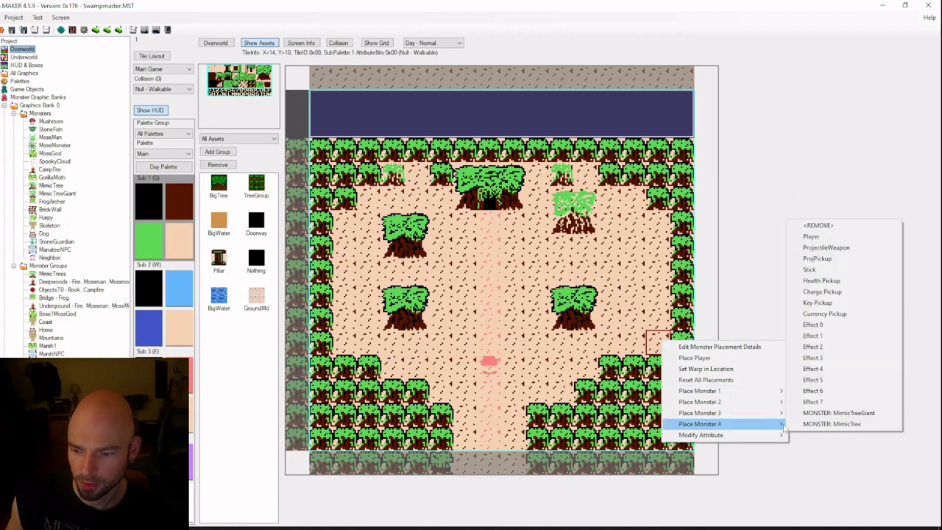
click(832, 424)
right_click(580, 177)
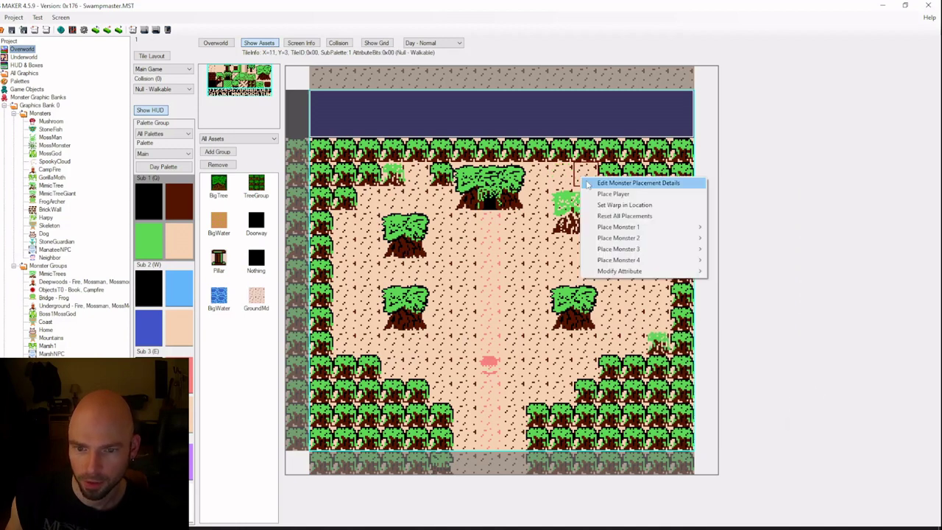
mouse_move(648, 252)
click(751, 448)
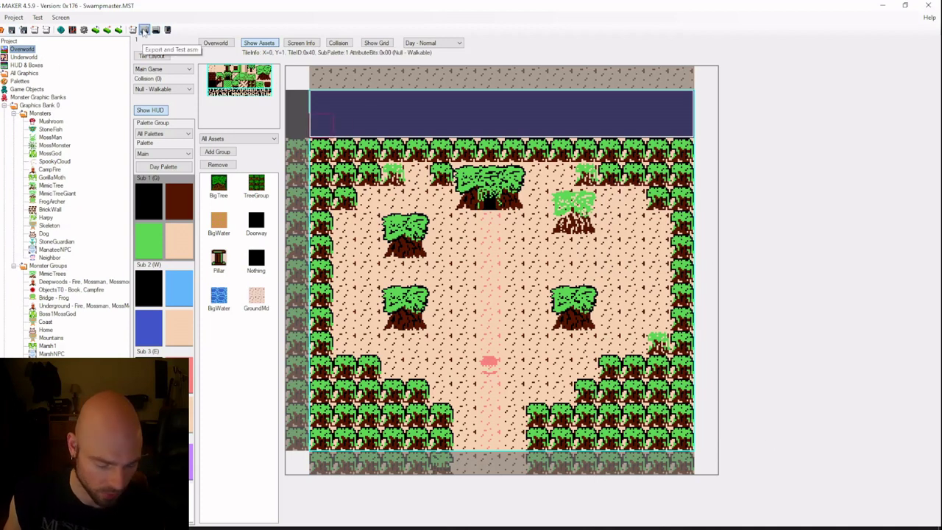
Export and test the game, then start walking the player up into the forest clearing
click(144, 31)
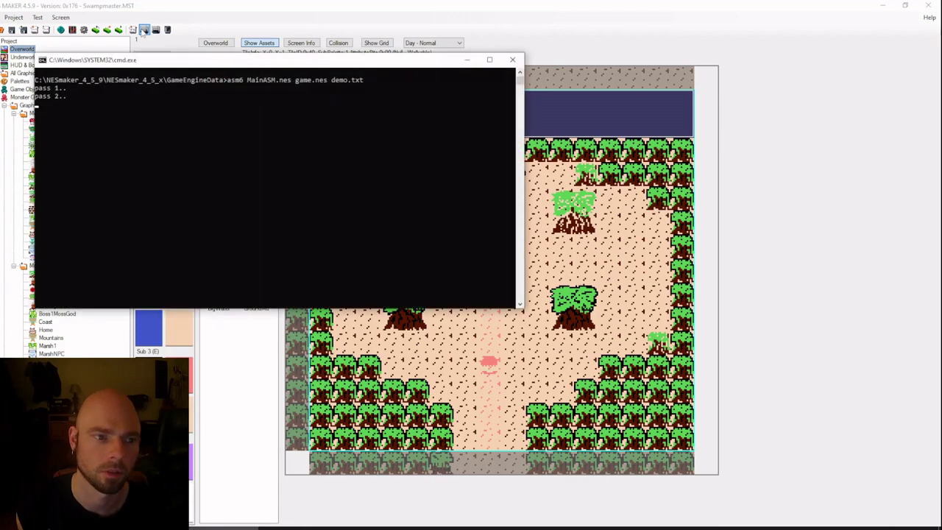
key(Return)
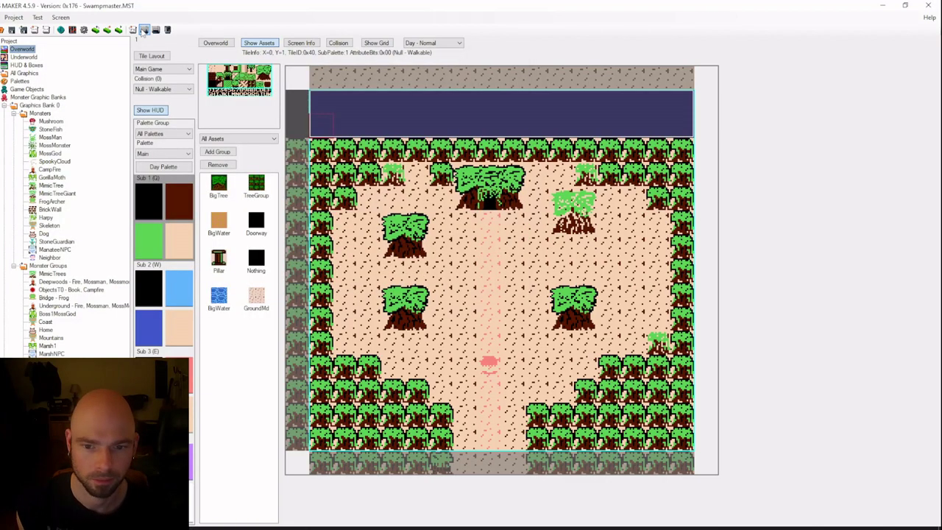
key(Up)
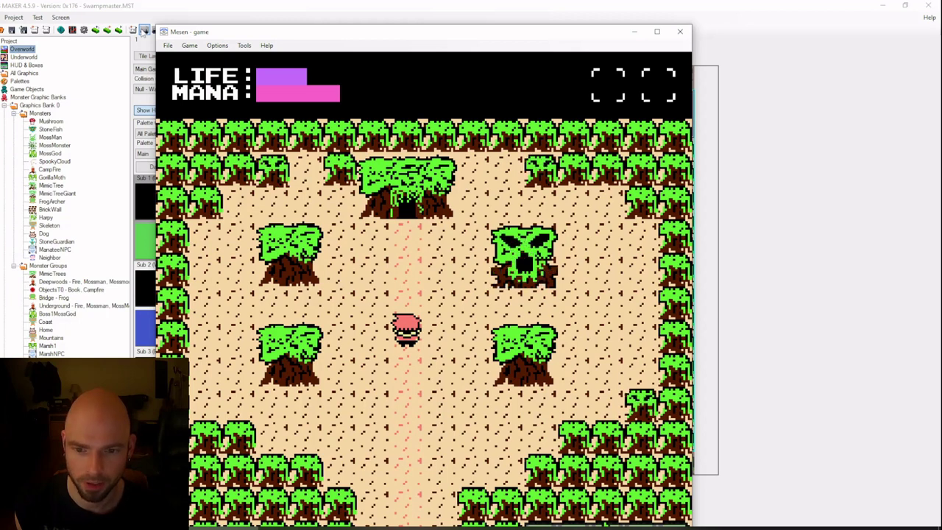
Lead the player around the large trees on the clearing's west side to test how the giant mimic tree follows
key(Up)
key(Left)
key(Right)
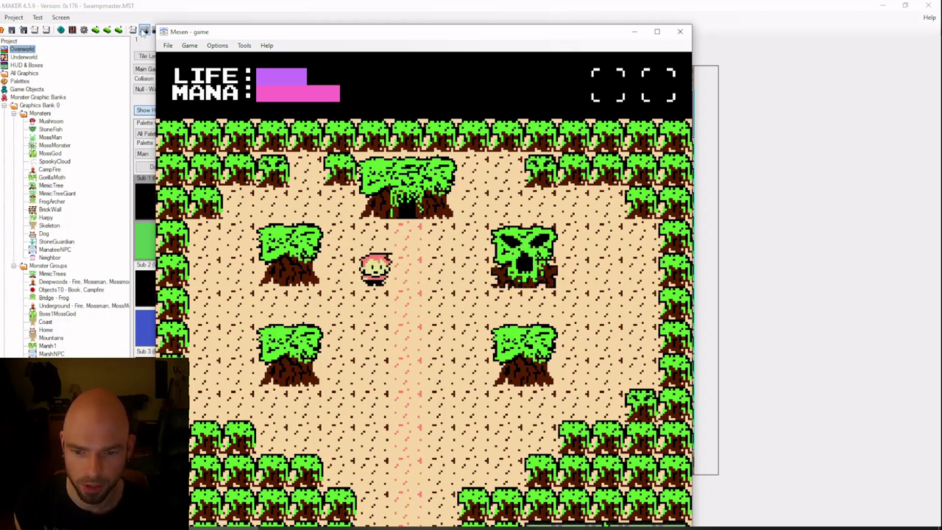
key(Left)
key(Down)
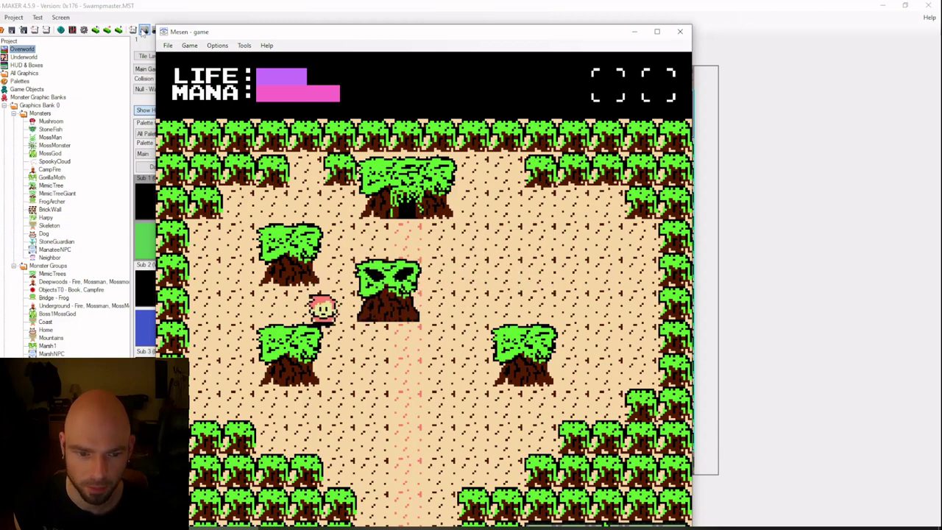
key(Left)
key(Up)
key(Right)
key(Up)
key(Right)
key(Down)
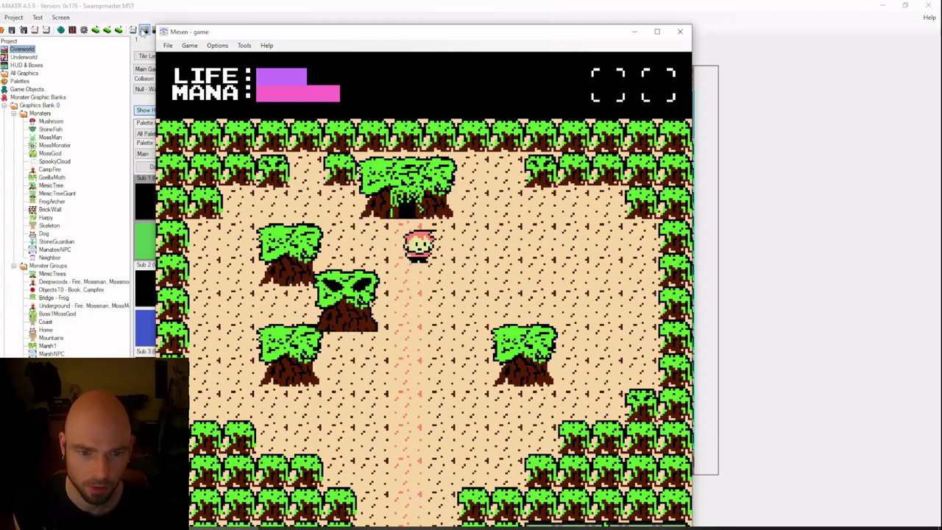
Walk the player to the clearing's east border and fire a projectile down at the small mimic tree there
key(Right)
key(Left)
key(Down)
key(Up)
key(Right)
key(Up)
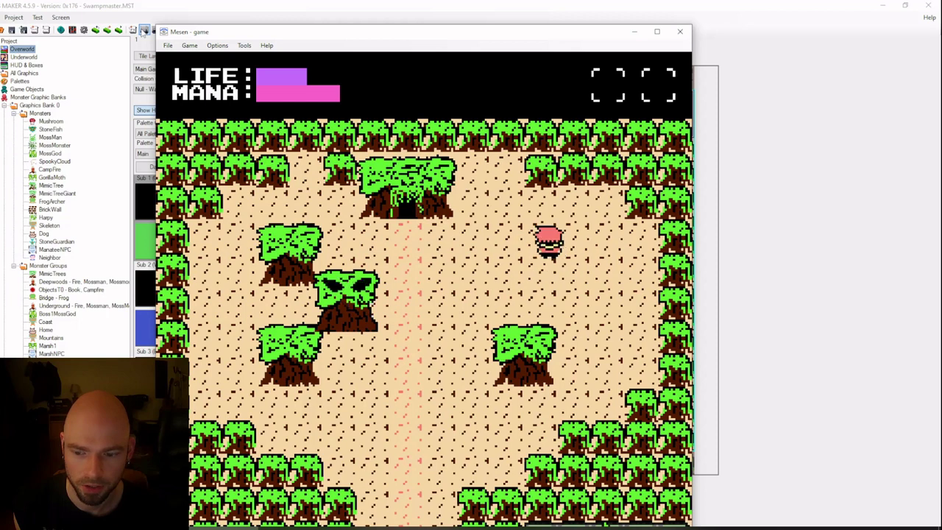
key(Right)
key(Down)
key(x)
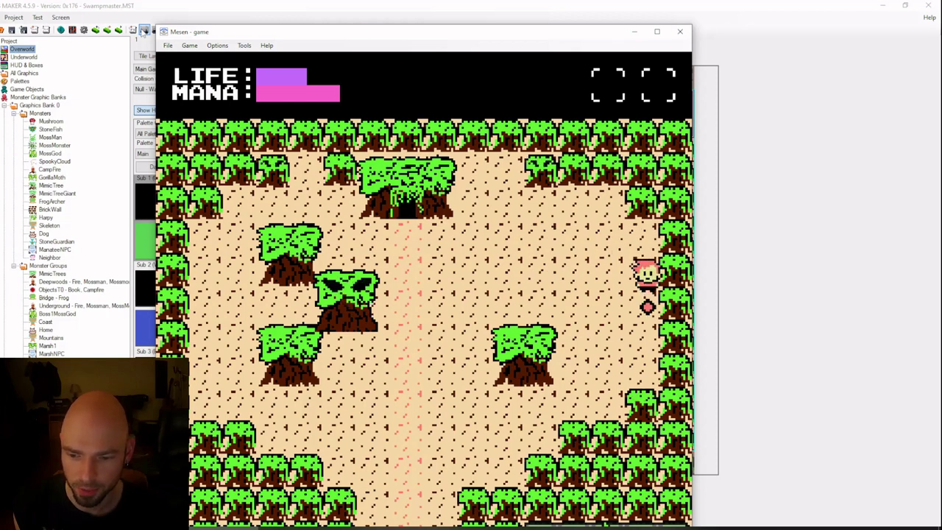
Test the small mimic tree in the northeast tree row by walking the player up to it and back west
key(Left)
key(Up)
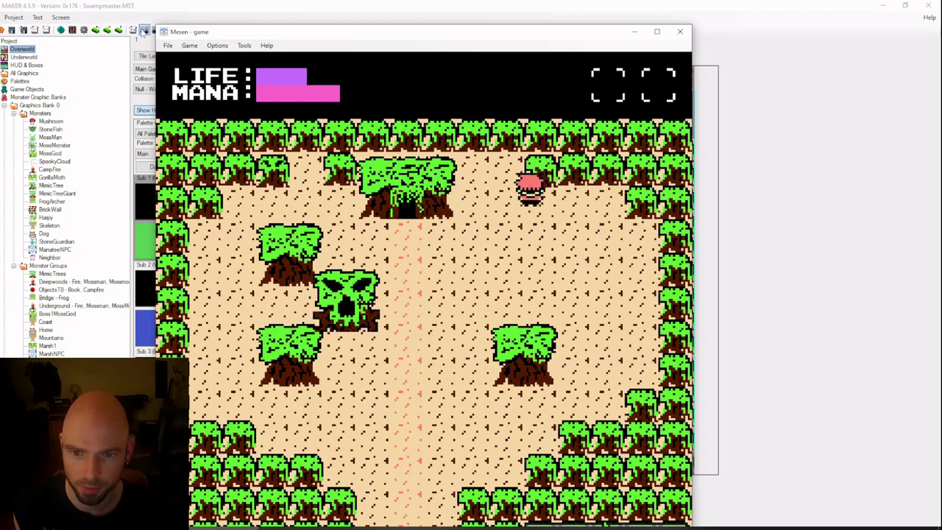
key(Down)
key(Left)
key(x)
key(Left)
key(Up)
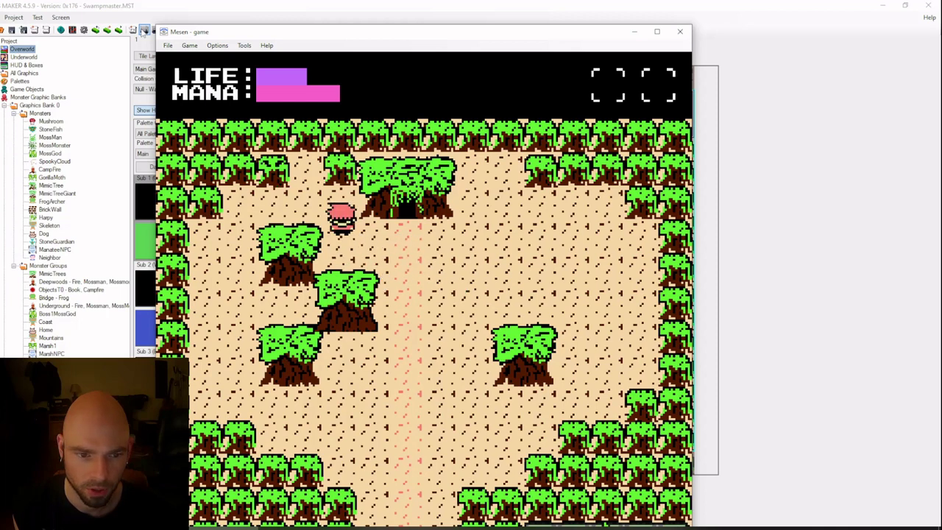
Approach the small mimic tree in the northwest tree row, fire projectiles across the clearing and close the test game
key(Left)
key(Up)
key(Right)
key(Down)
key(x)
key(Right)
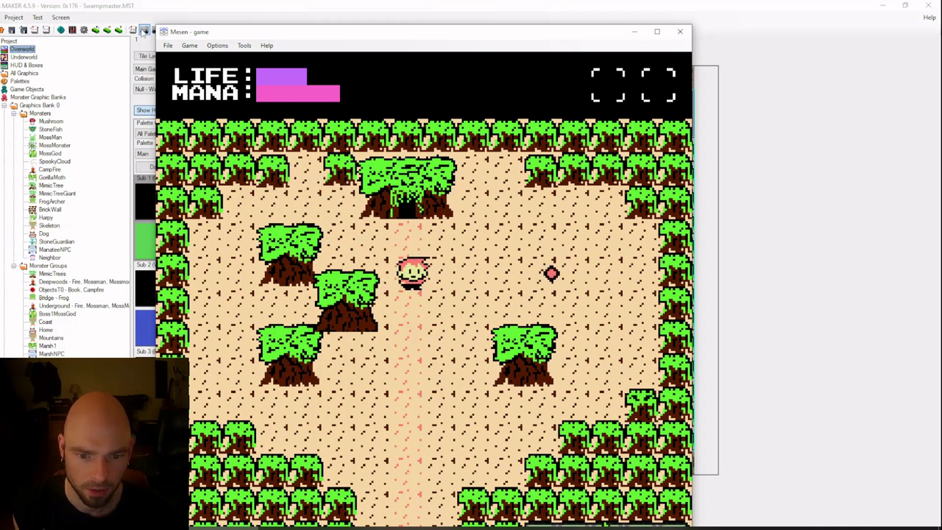
key(x)
key(x)
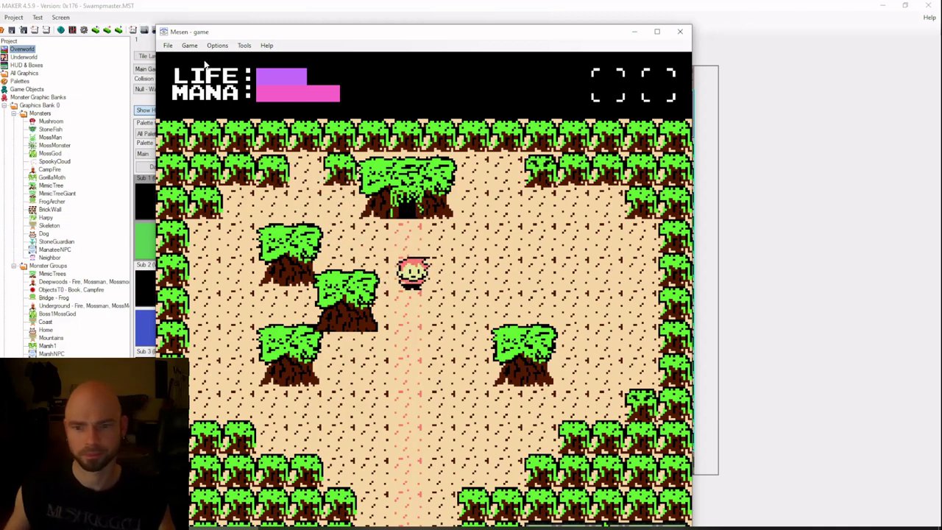
click(679, 32)
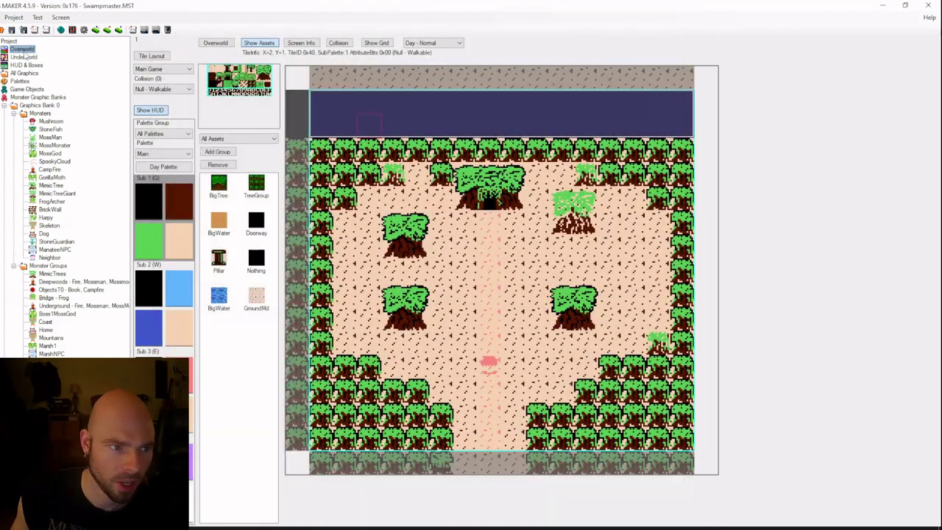
Examine the mimic trees on the Overworld screens east of the clearing, checking the screen to the north and those further south
double_click(24, 50)
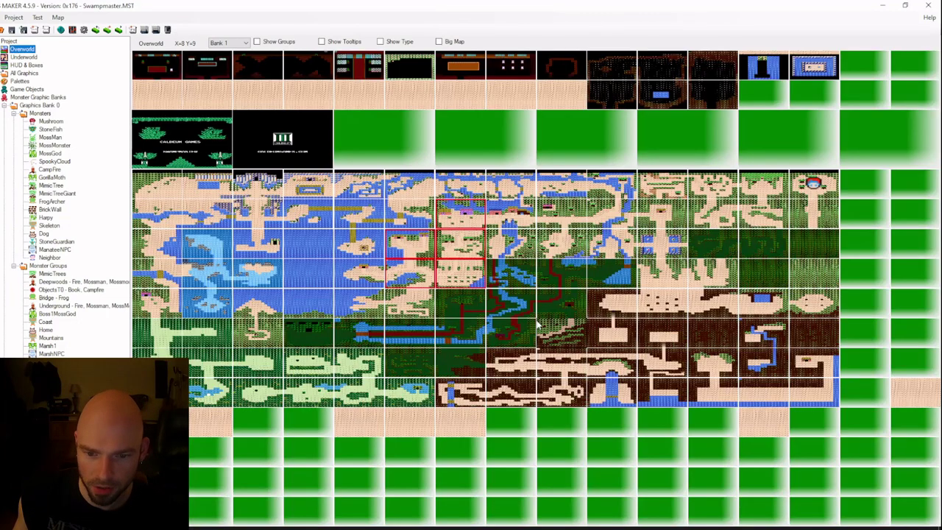
double_click(519, 249)
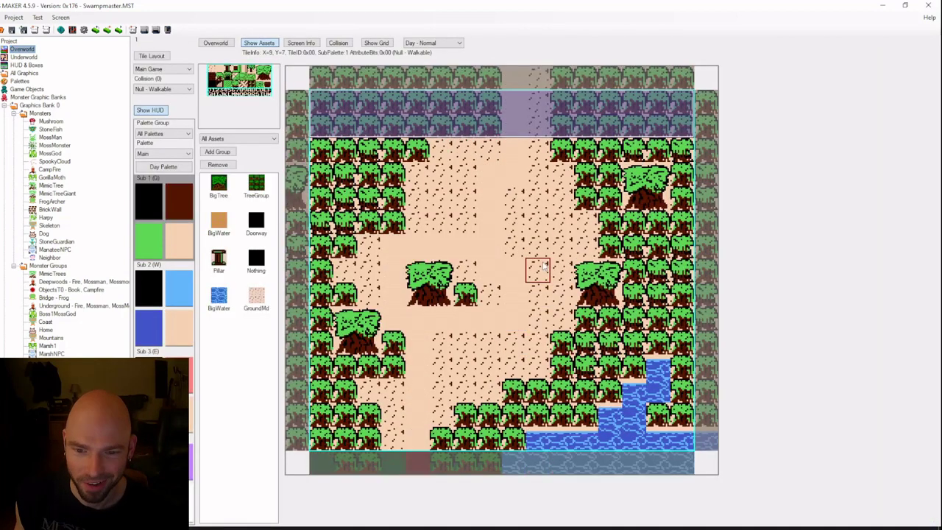
key(Up)
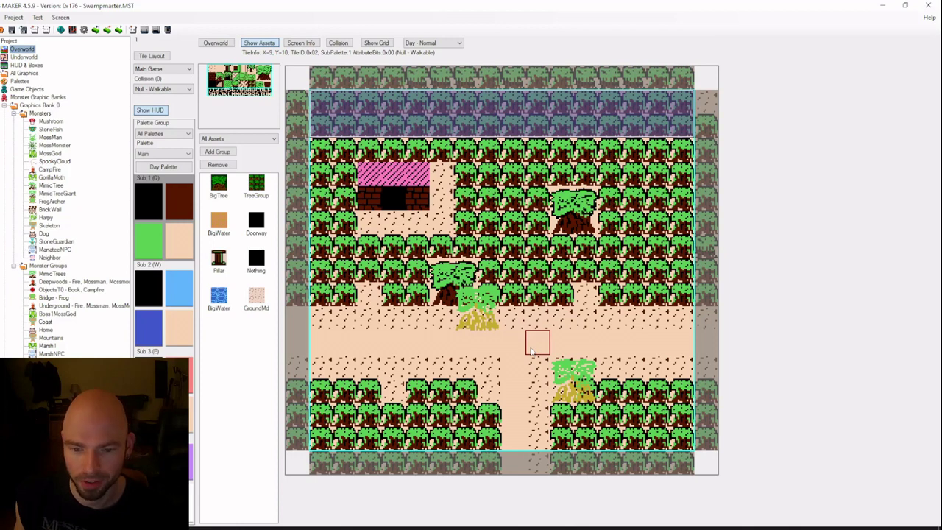
key(Down)
key(Down)
key(Down)
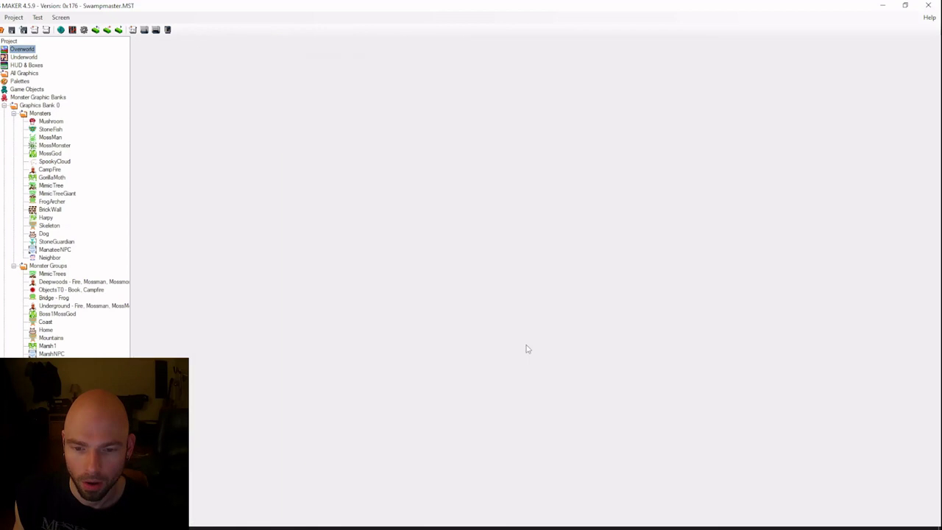
key(Down)
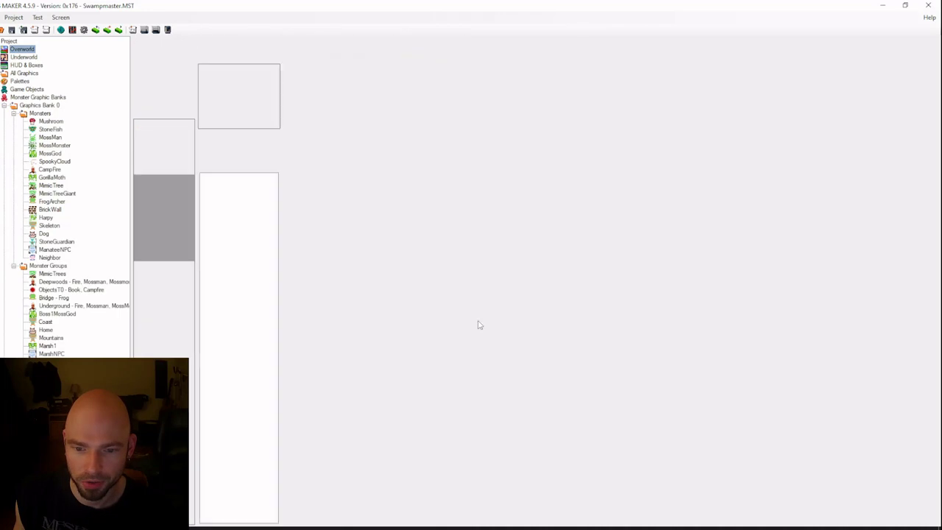
key(Down)
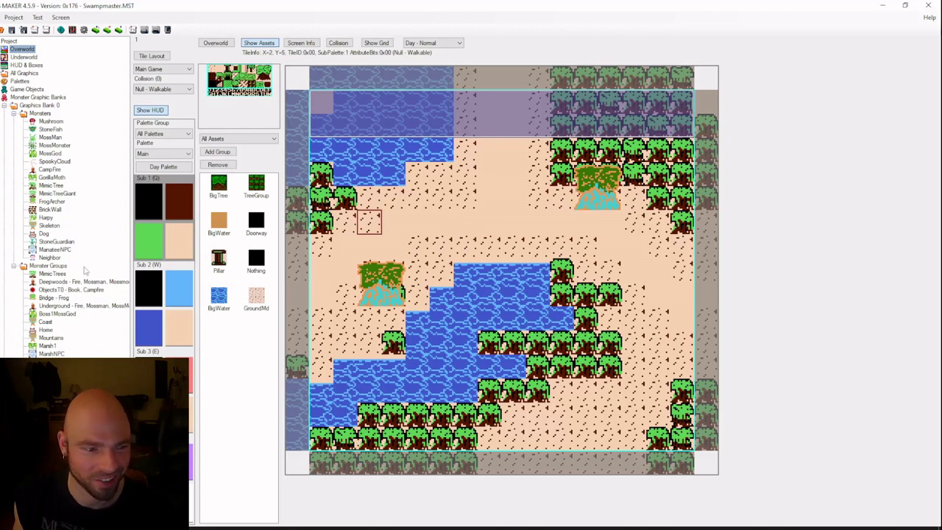
Compare which monsters the Mimic Trees, Deepwoods, Objects T0 and Underground monster groups contain
click(58, 274)
click(63, 283)
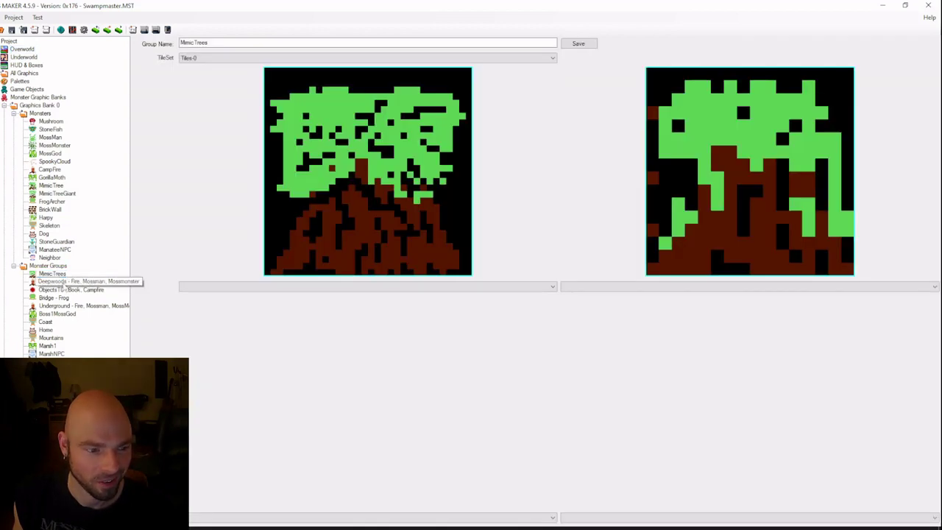
click(66, 290)
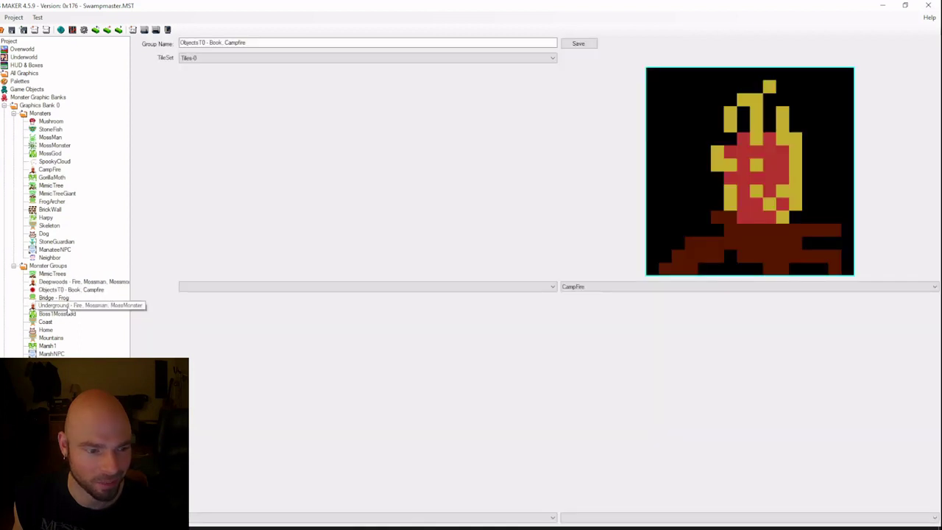
click(68, 306)
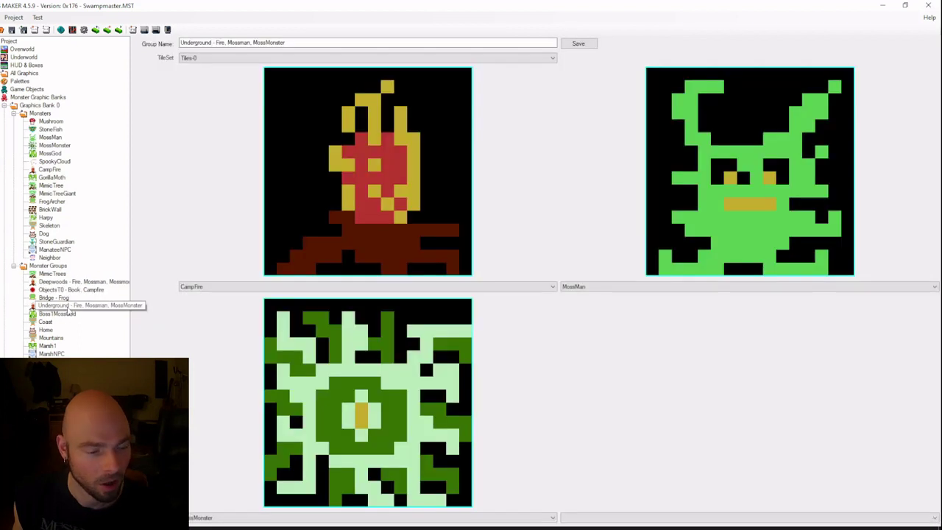
Reopen the Mimic Trees monster group and save it
click(62, 274)
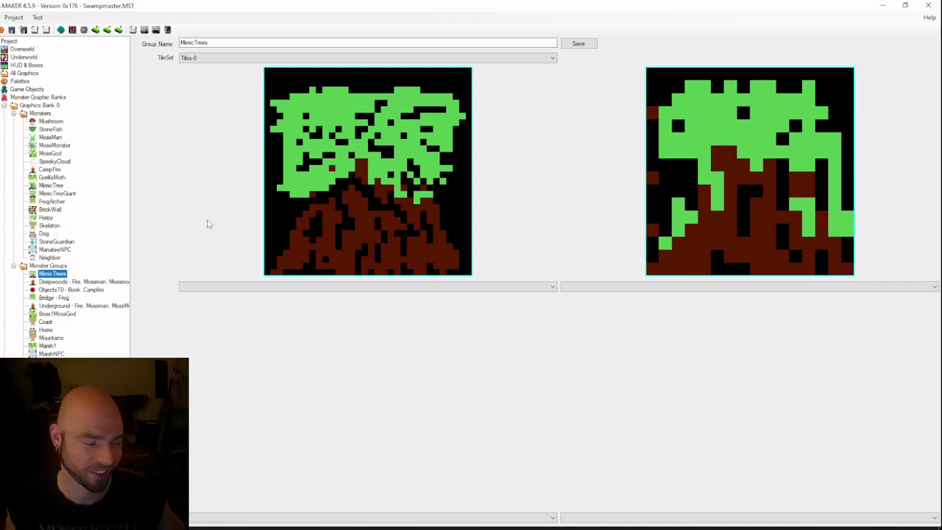
click(587, 45)
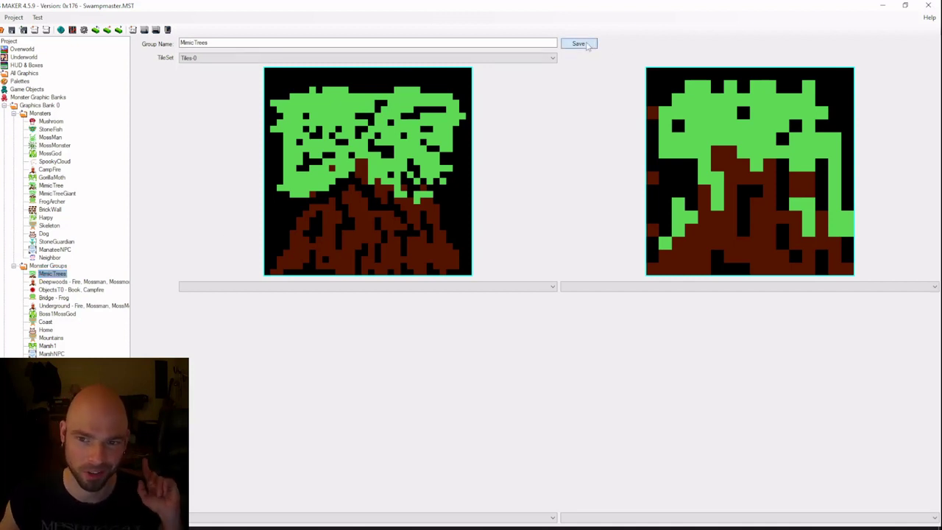